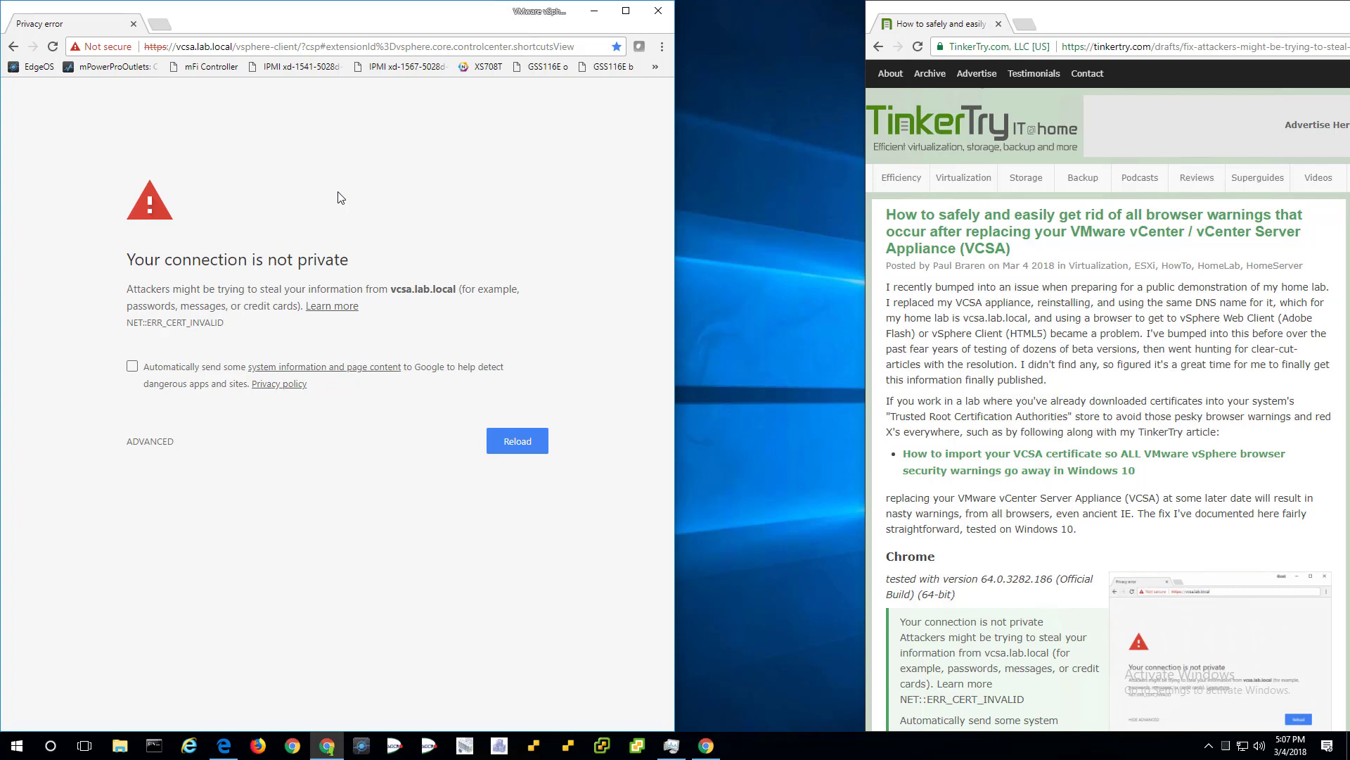
Step: Show the ADVANCED details of the vcsa.lab.local privacy error, then close that Chrome window
click(160, 443)
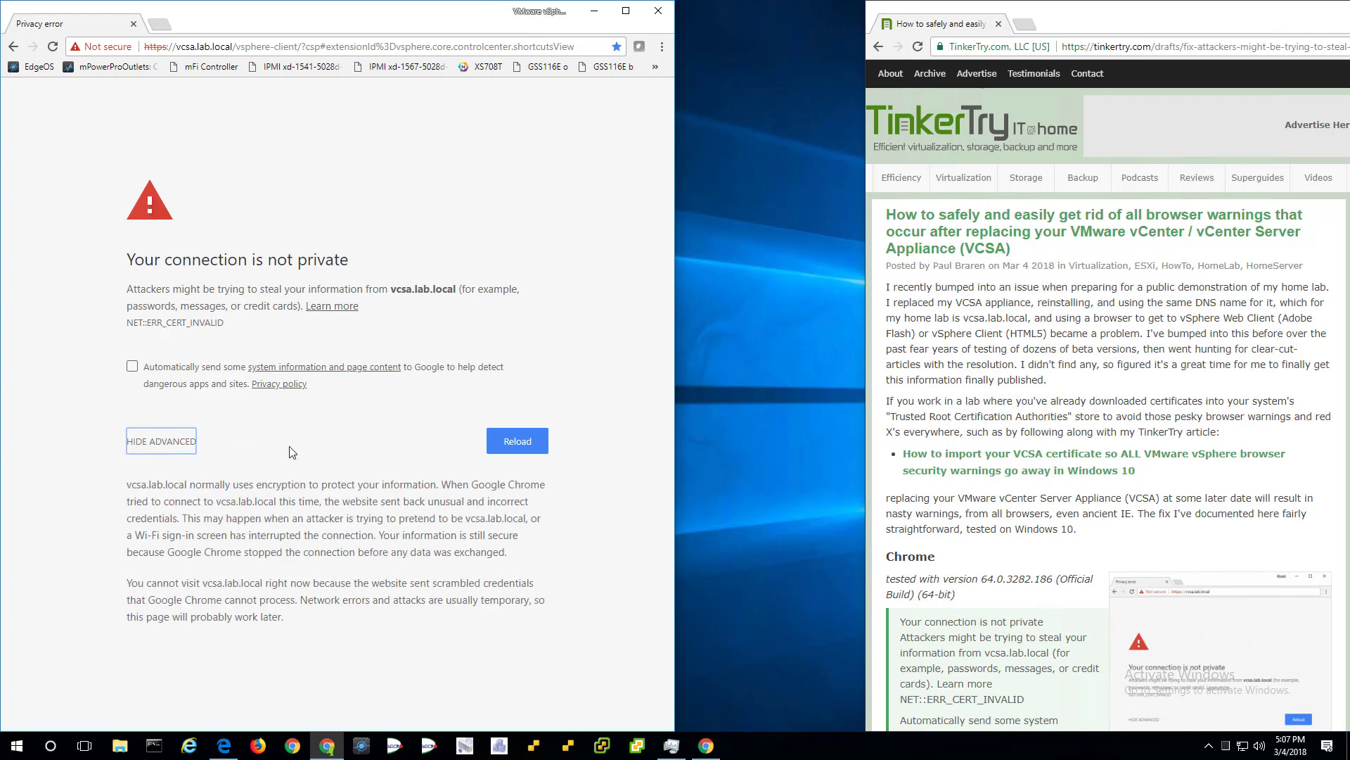
click(659, 12)
Step: Copy certlm.msc from step 2 of the article into the Run box, replacing iexplore.exe
scroll(1003, 364, down, 20)
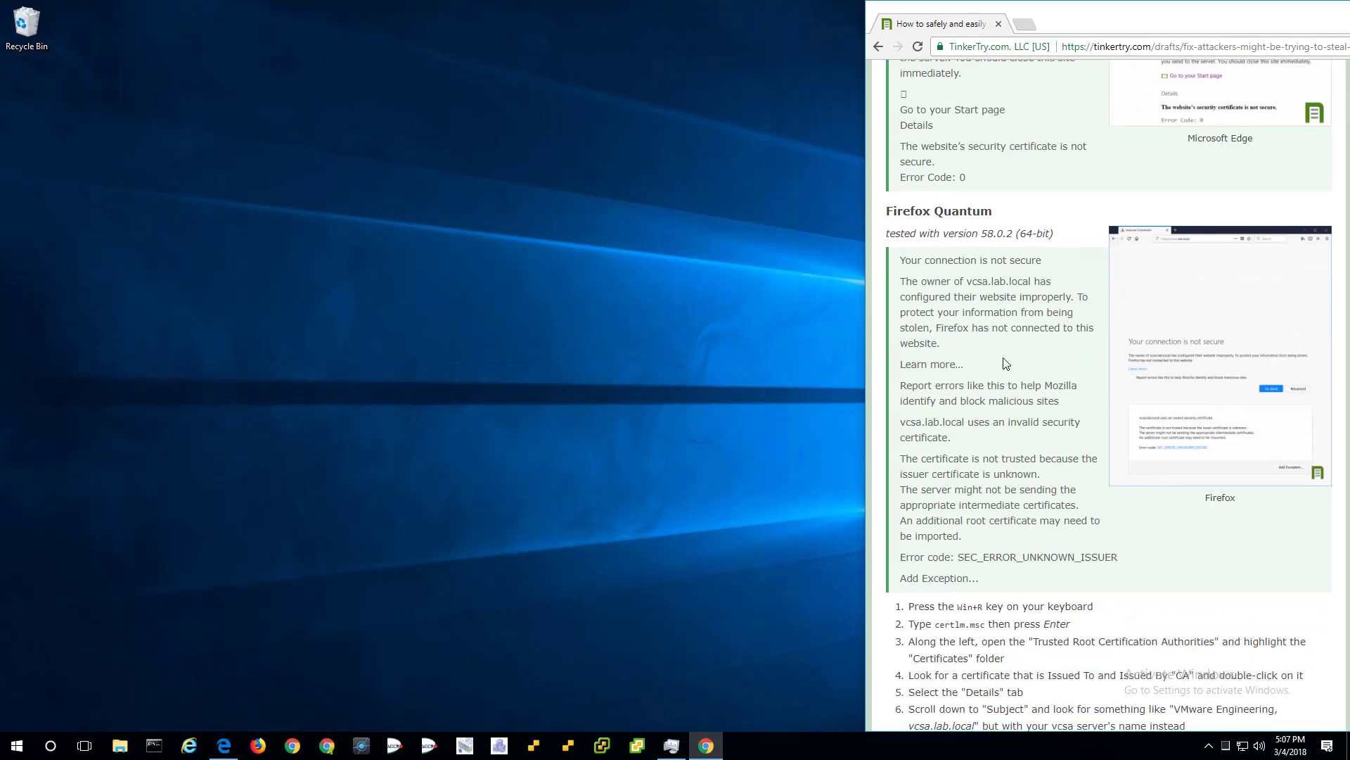
scroll(1004, 364, down, 3)
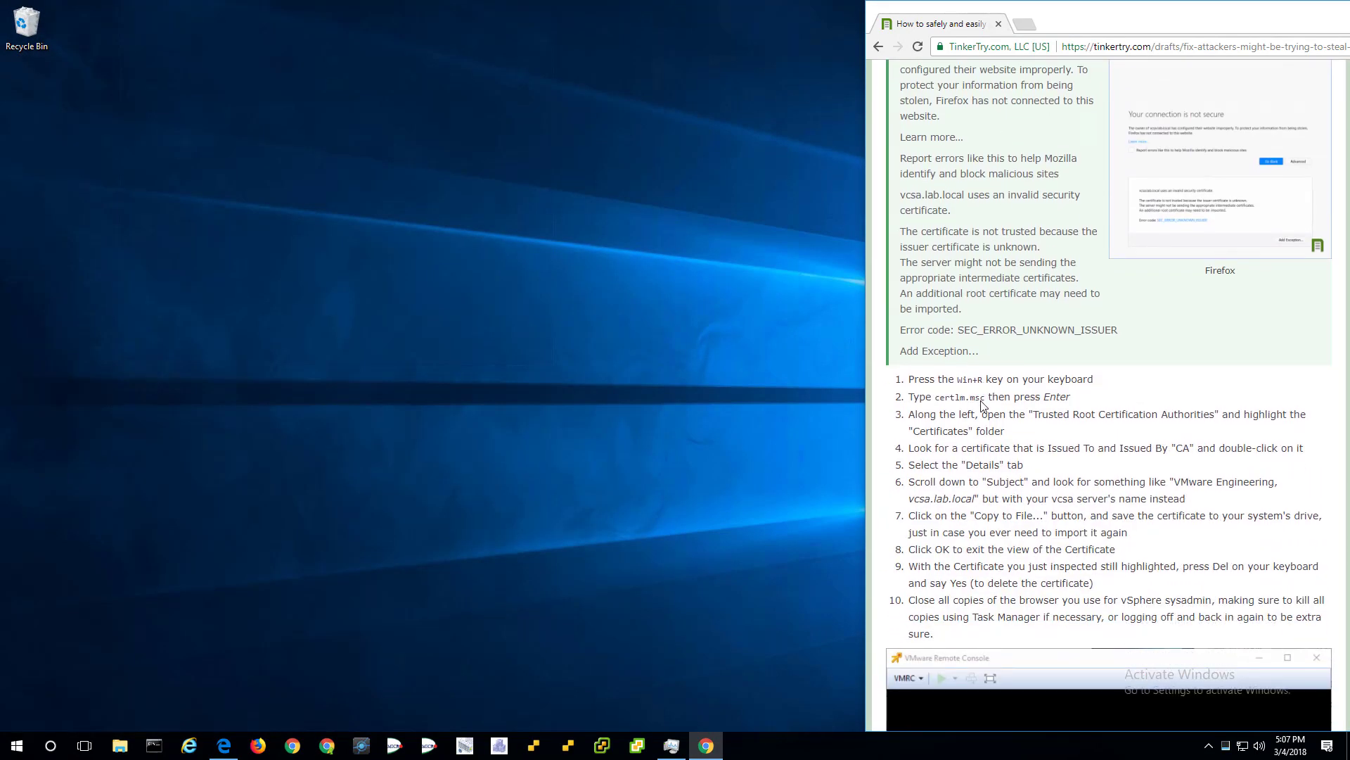
drag(985, 398, 942, 397)
drag(939, 400, 986, 403)
key(super+r)
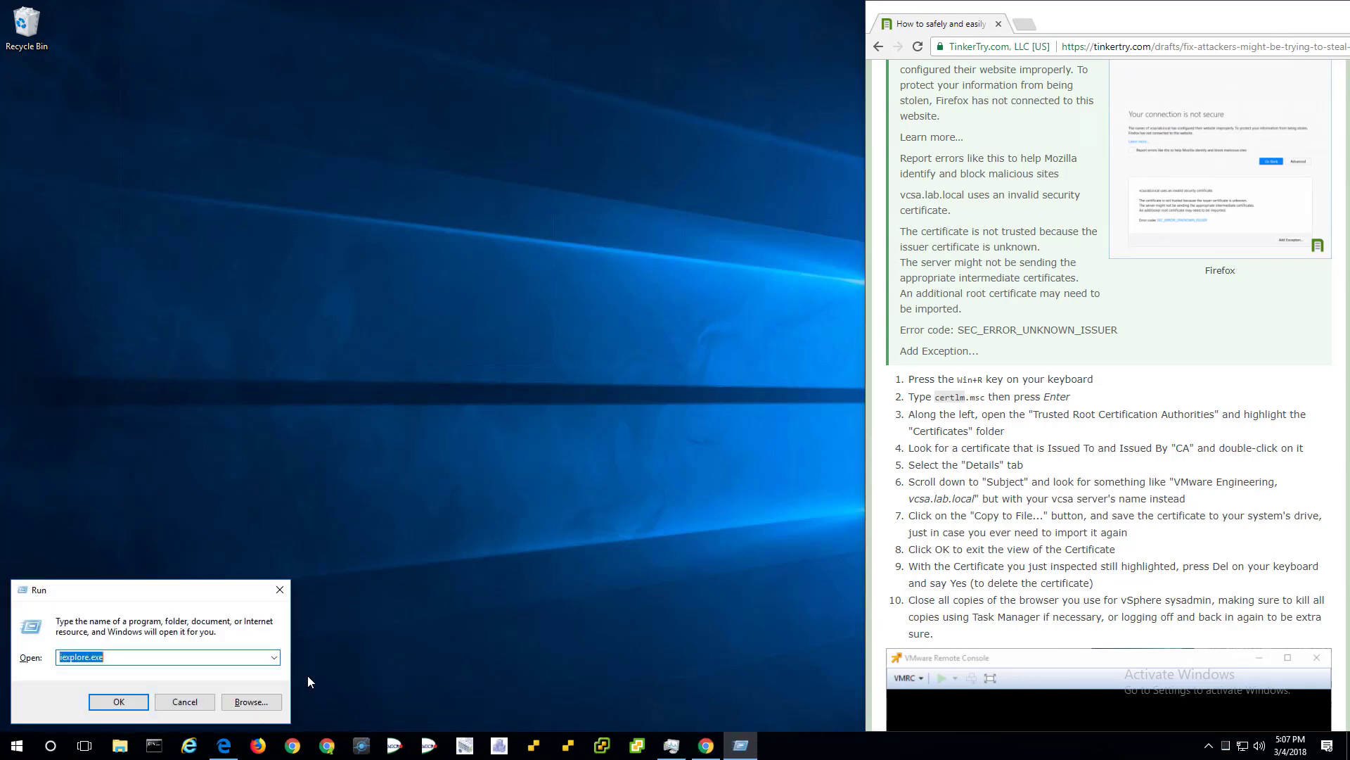
click(987, 400)
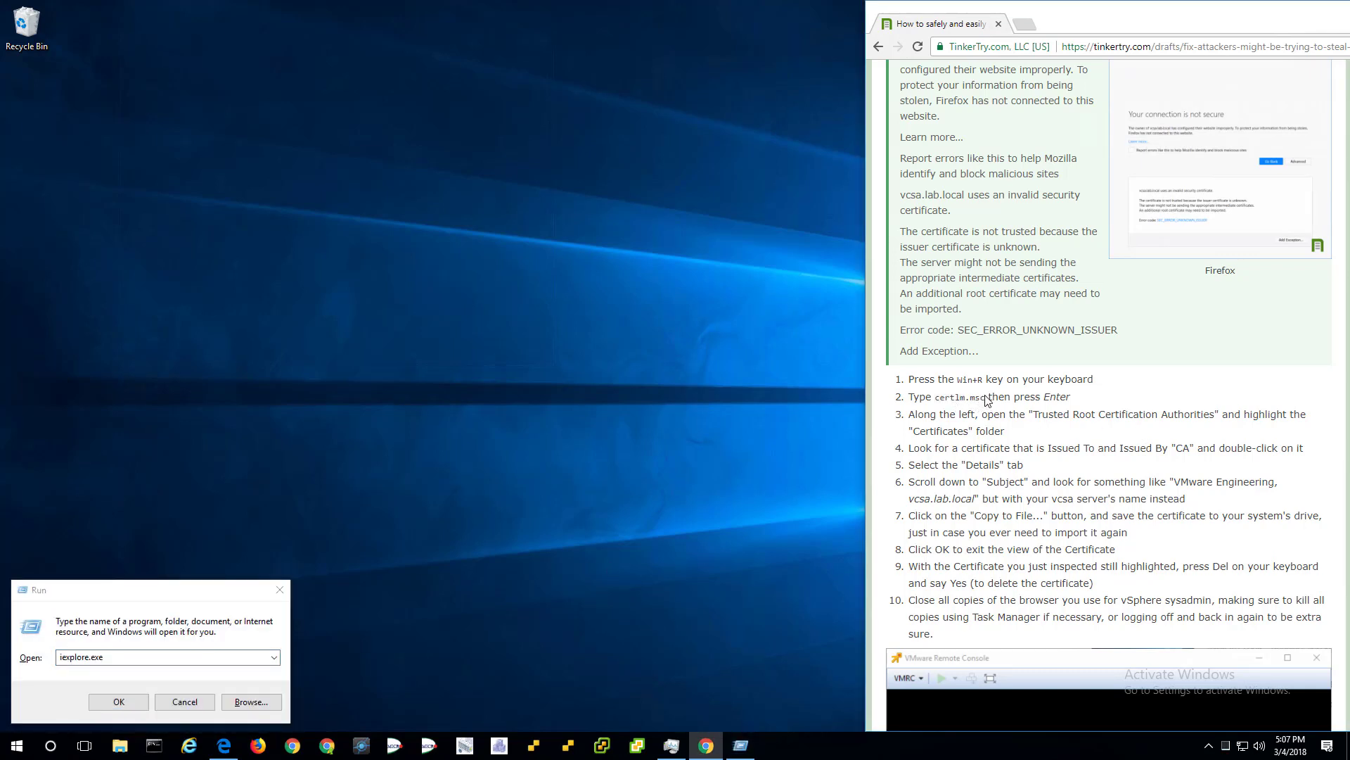
drag(987, 400, 936, 400)
key(ctrl+c)
click(130, 656)
key(ctrl+a)
key(ctrl+v)
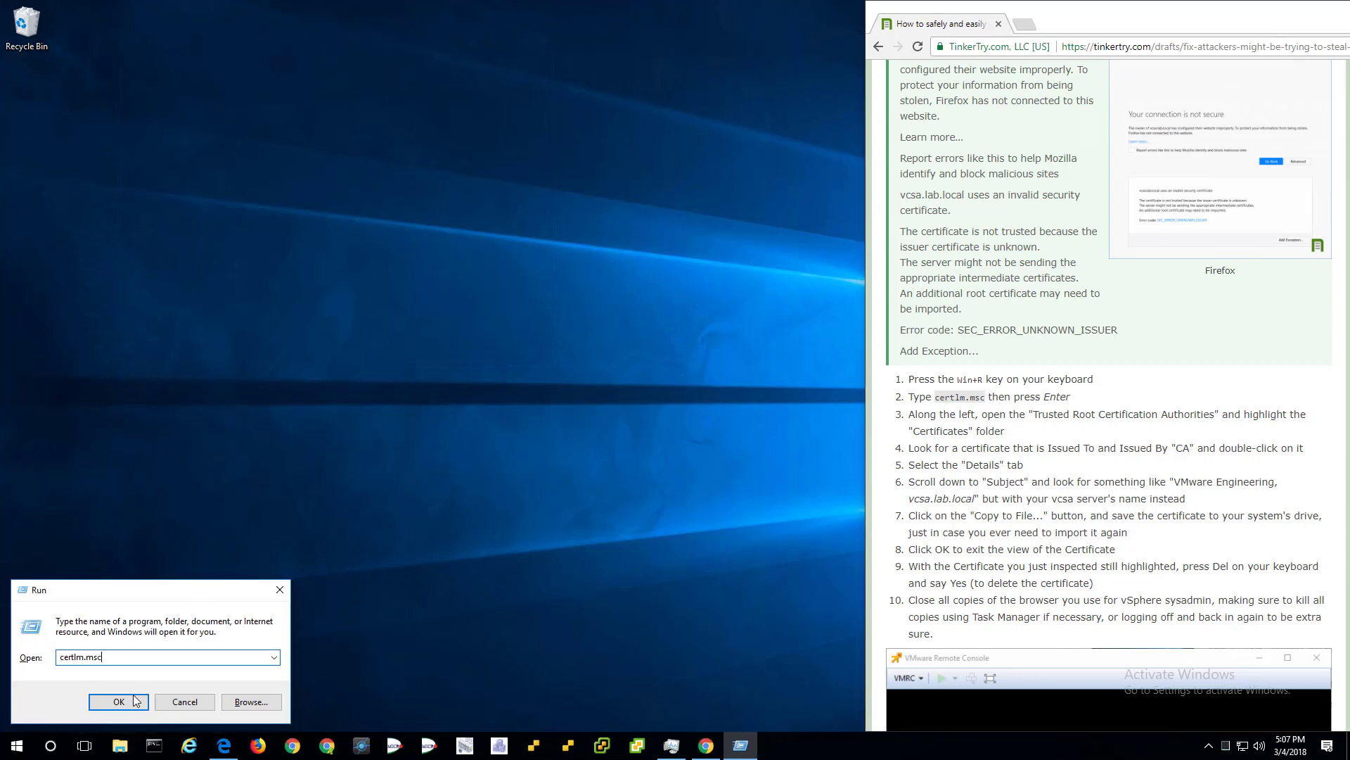
Step: Launch certlm as administrator and snap its window to the left half of the screen
click(135, 700)
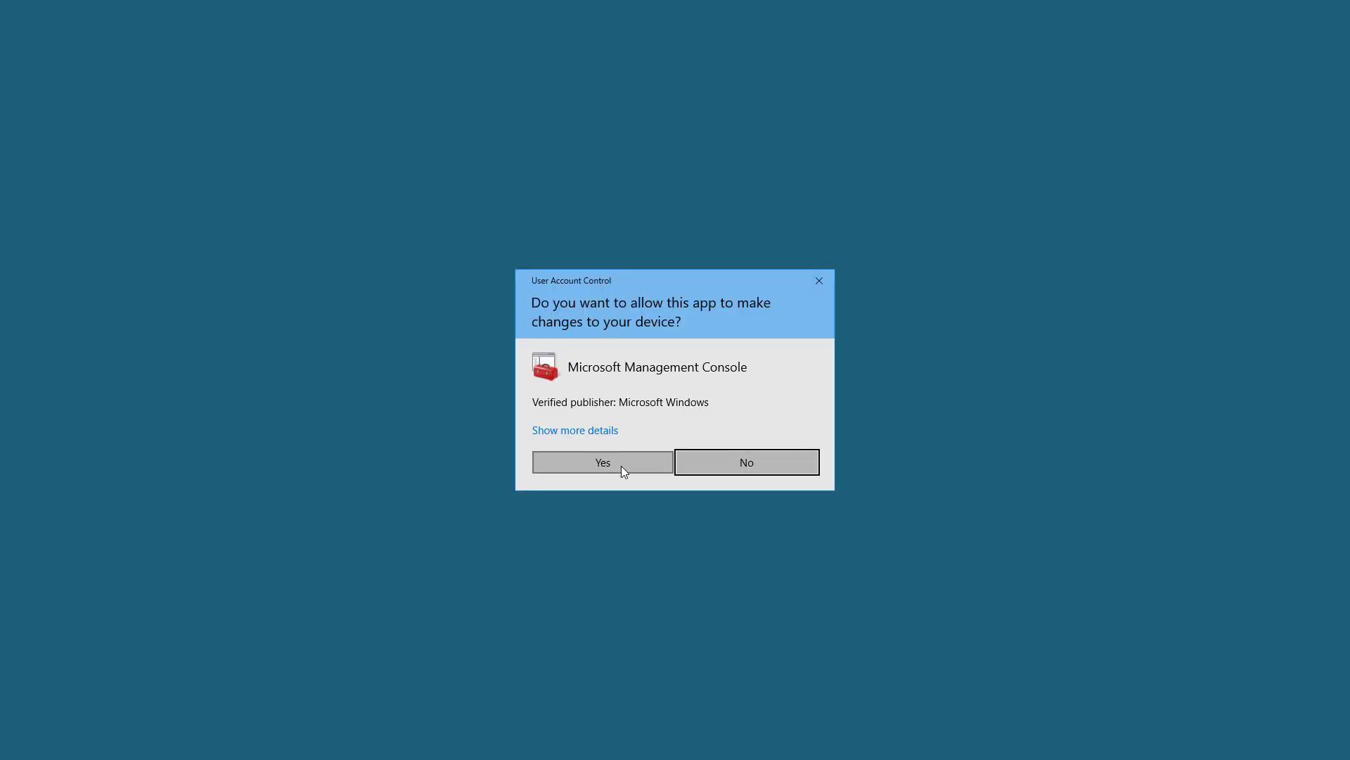
click(622, 466)
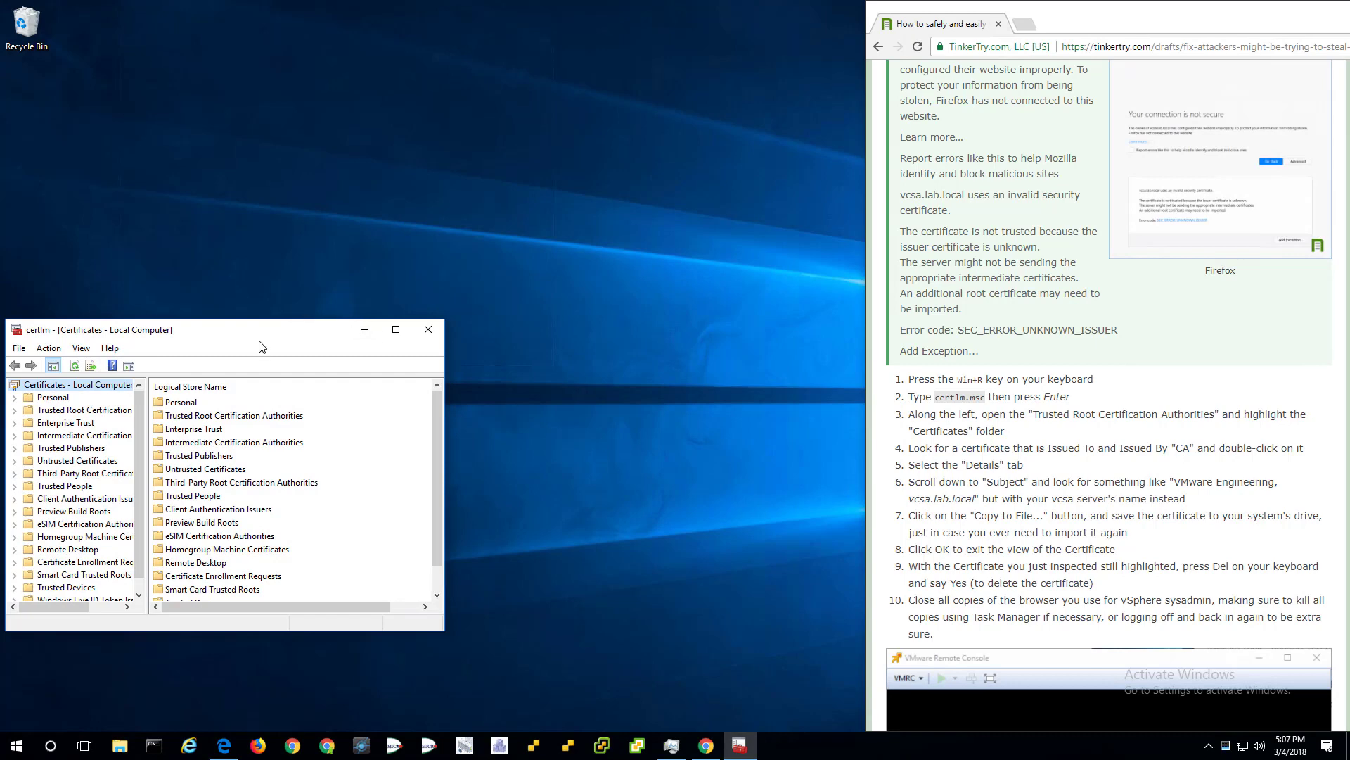
drag(261, 343, 364, 86)
key(super+Left)
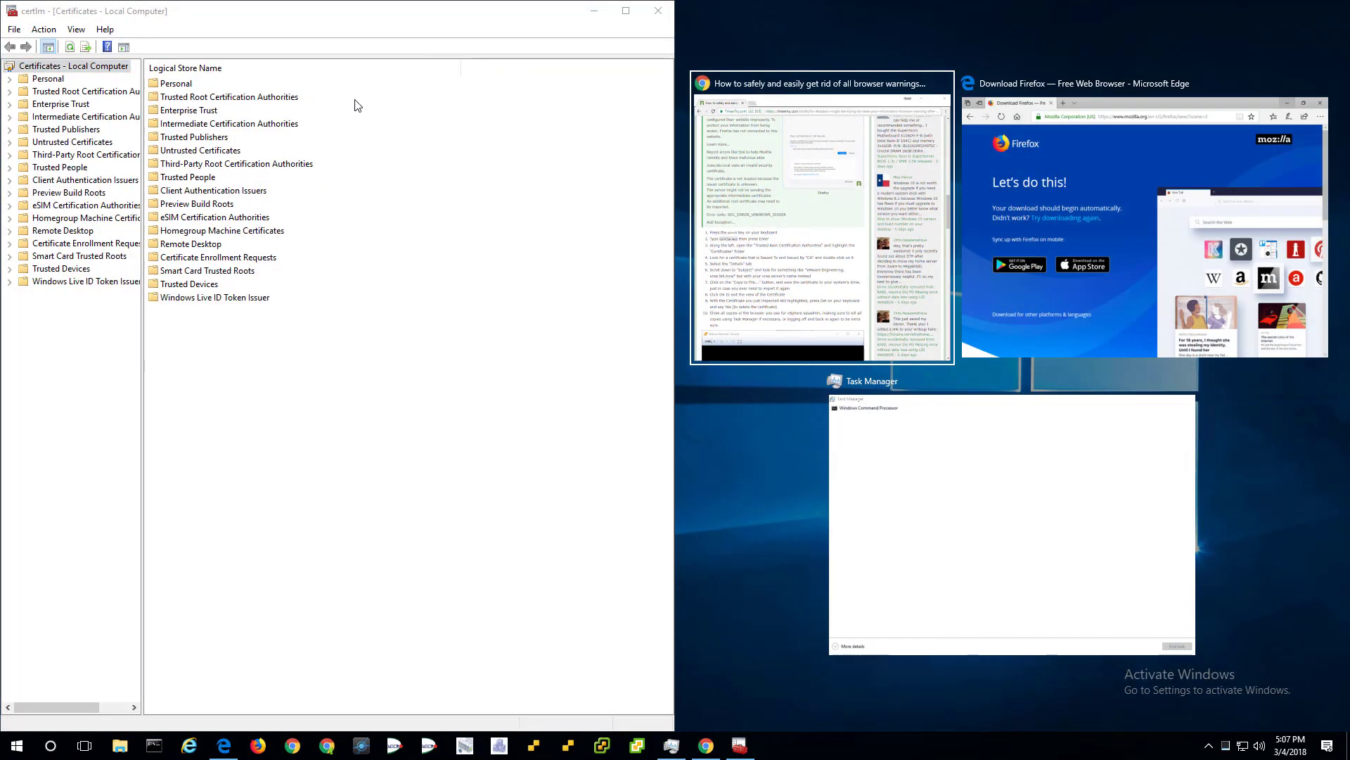
click(239, 204)
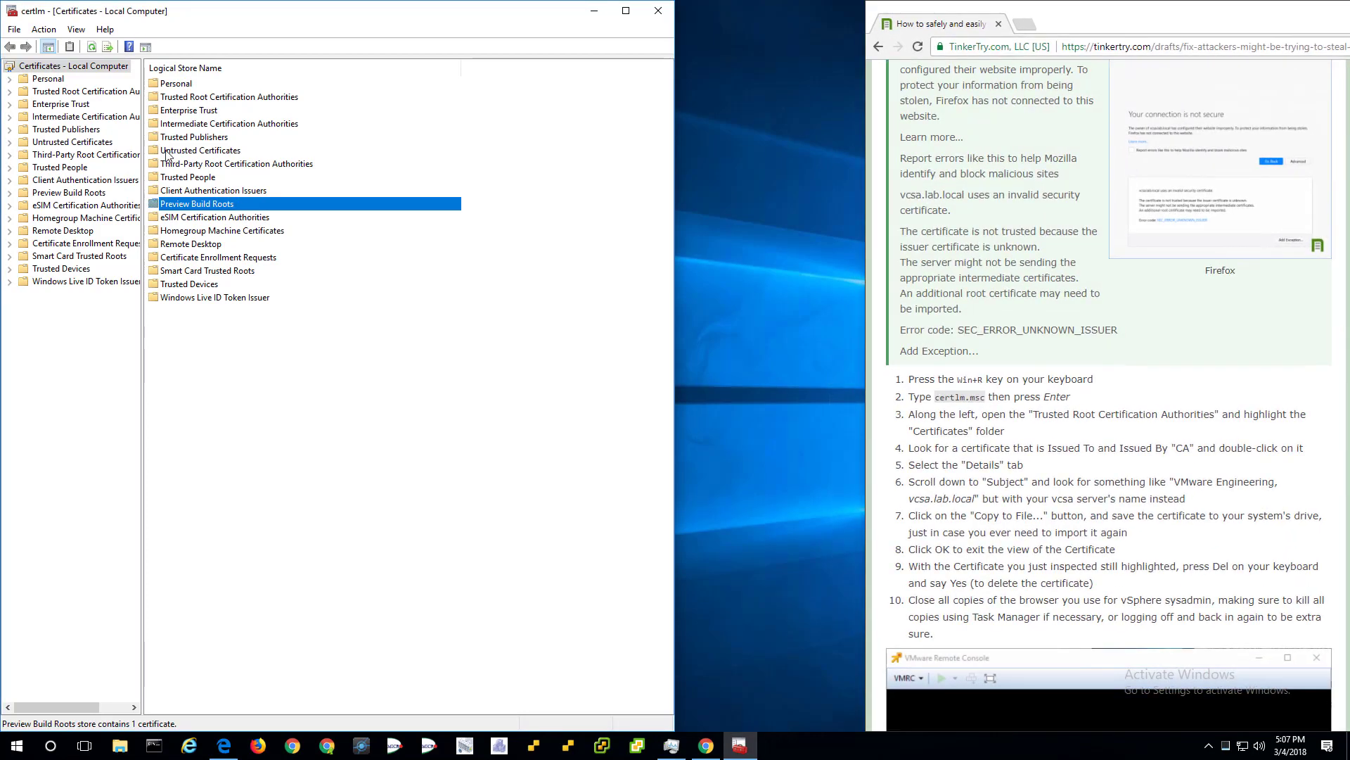
Step: Open the Trusted Root Certification Authorities Certificates list and select the certificate issued to CA
click(10, 92)
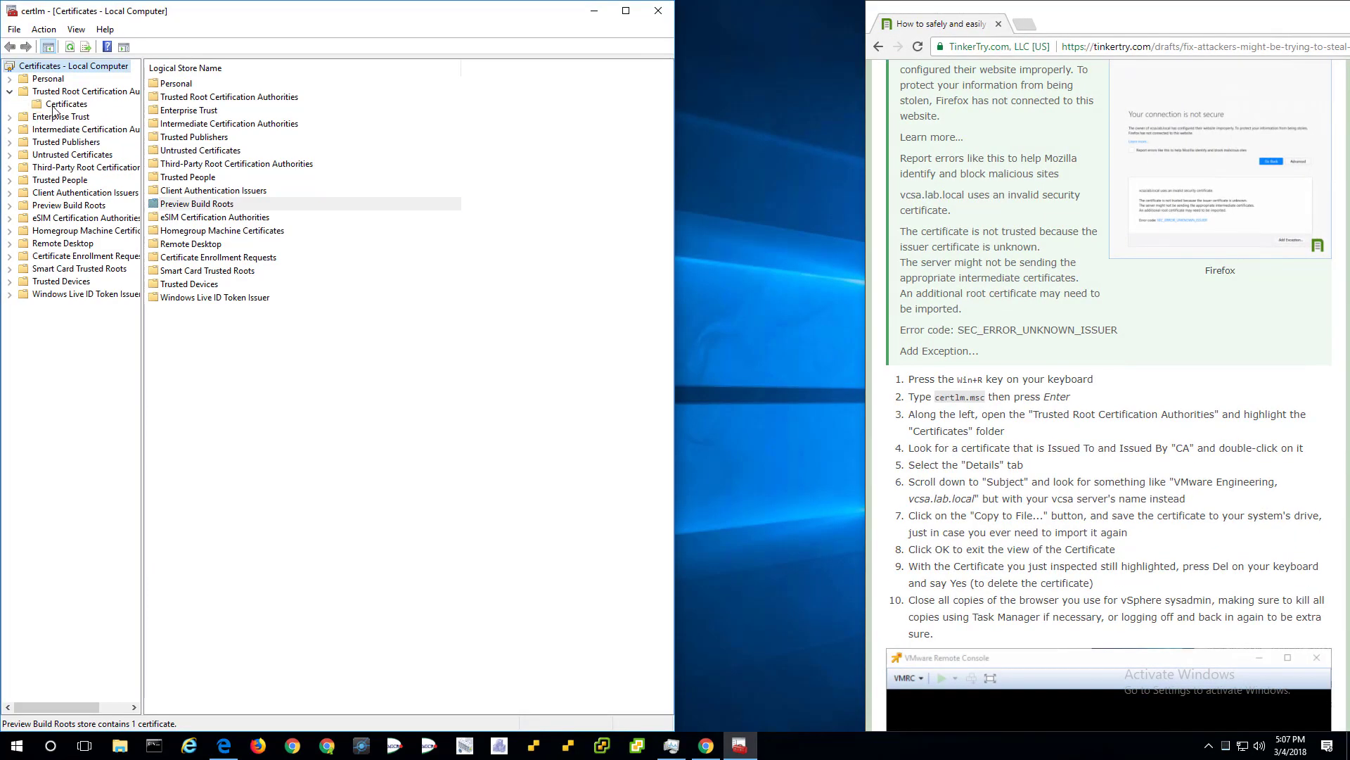
click(63, 104)
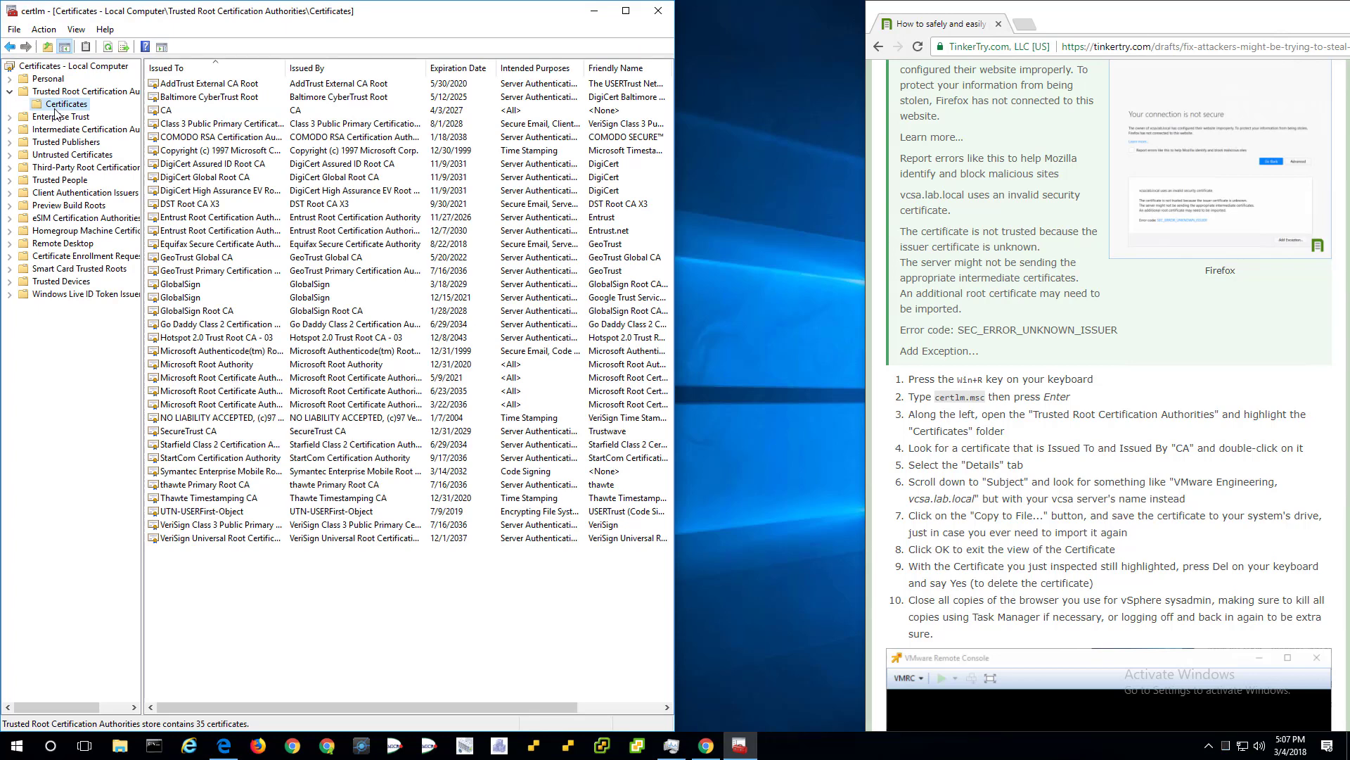
click(180, 112)
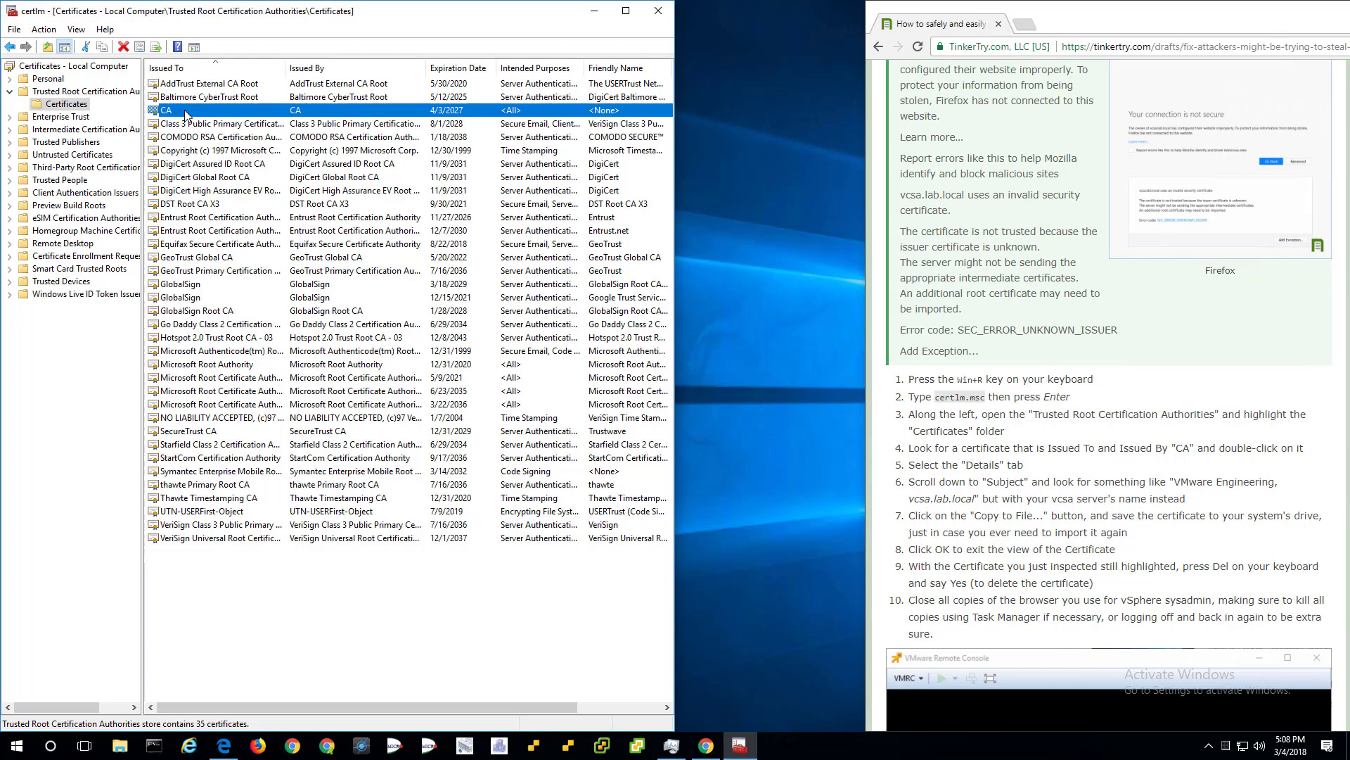
Step: Check the CA certificate's Subject field, showing VMware Engineering / vcsa.lab.local
double_click(185, 111)
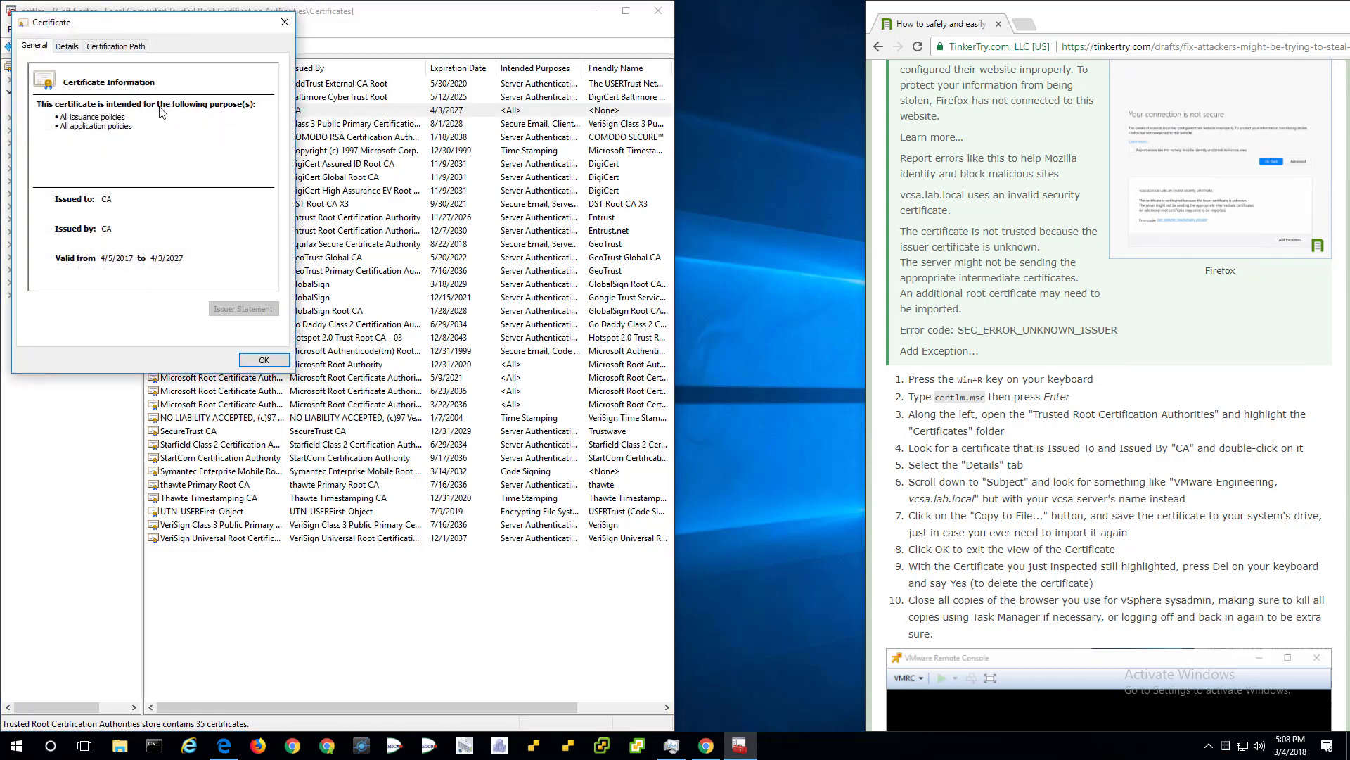
click(69, 47)
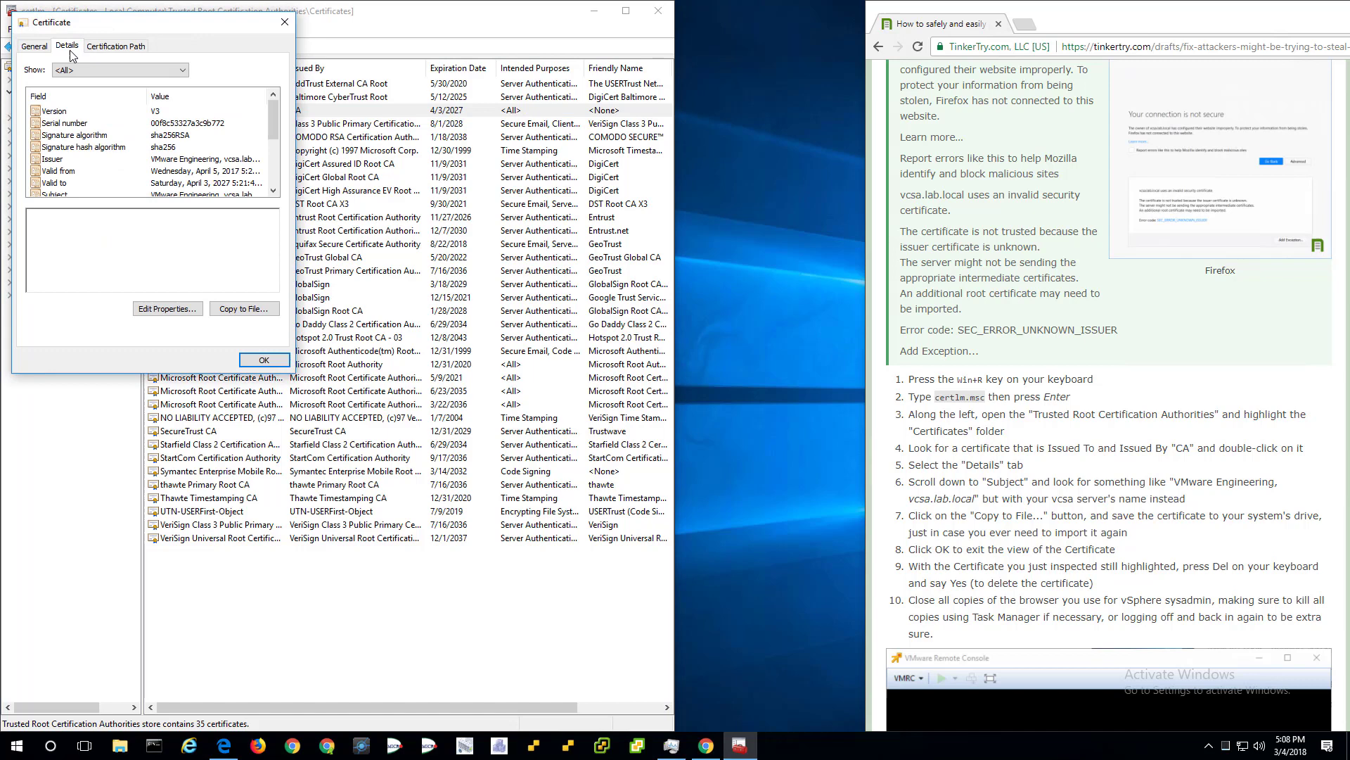
click(73, 194)
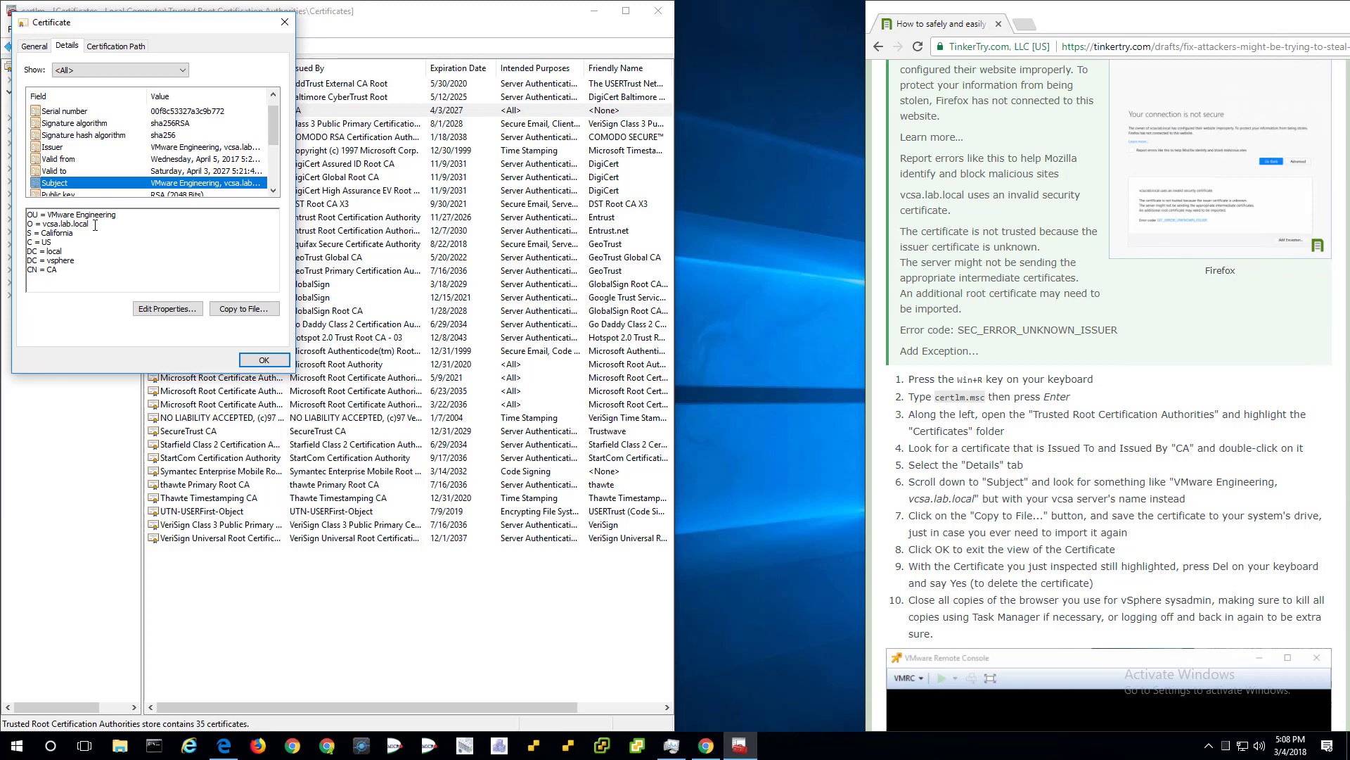
Step: Export the certificate in DER X.509 format as oldvcsacert.cer in Documents
click(246, 308)
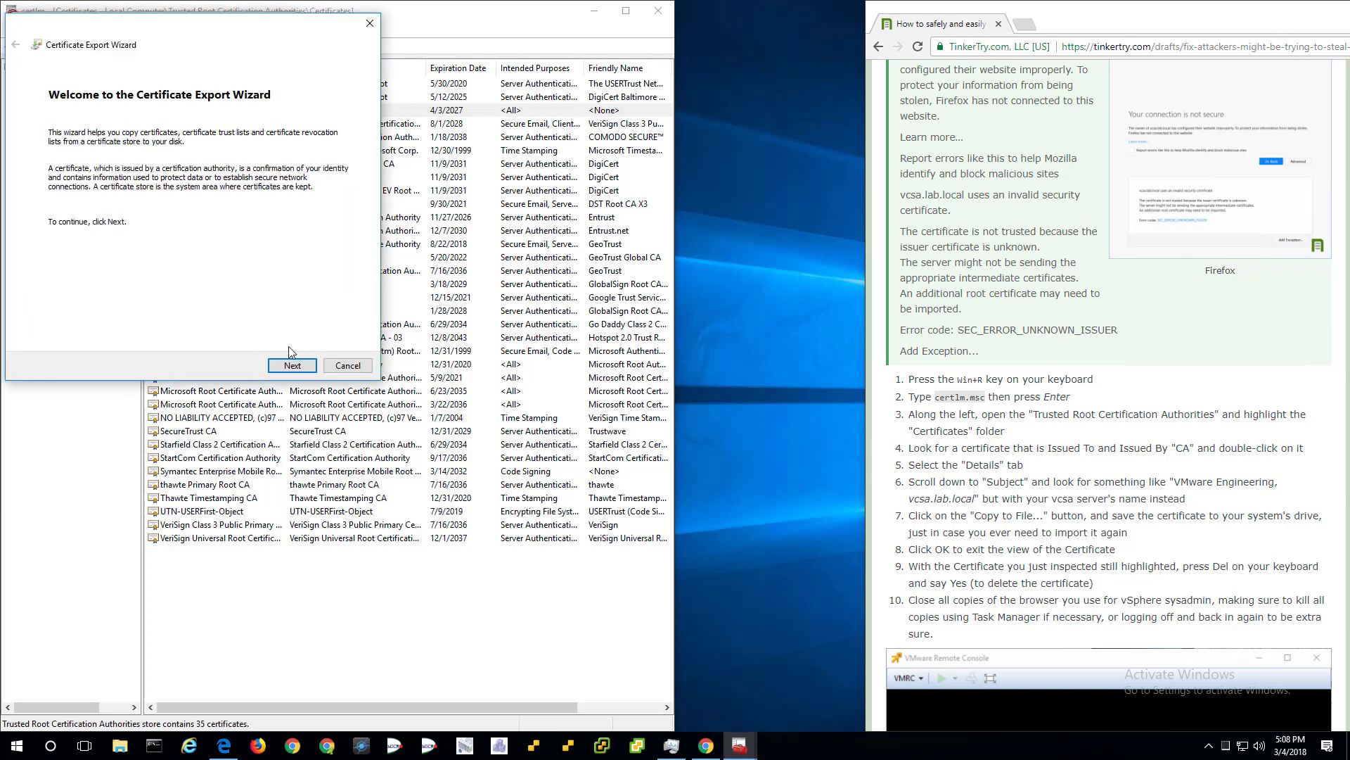
click(293, 365)
click(296, 367)
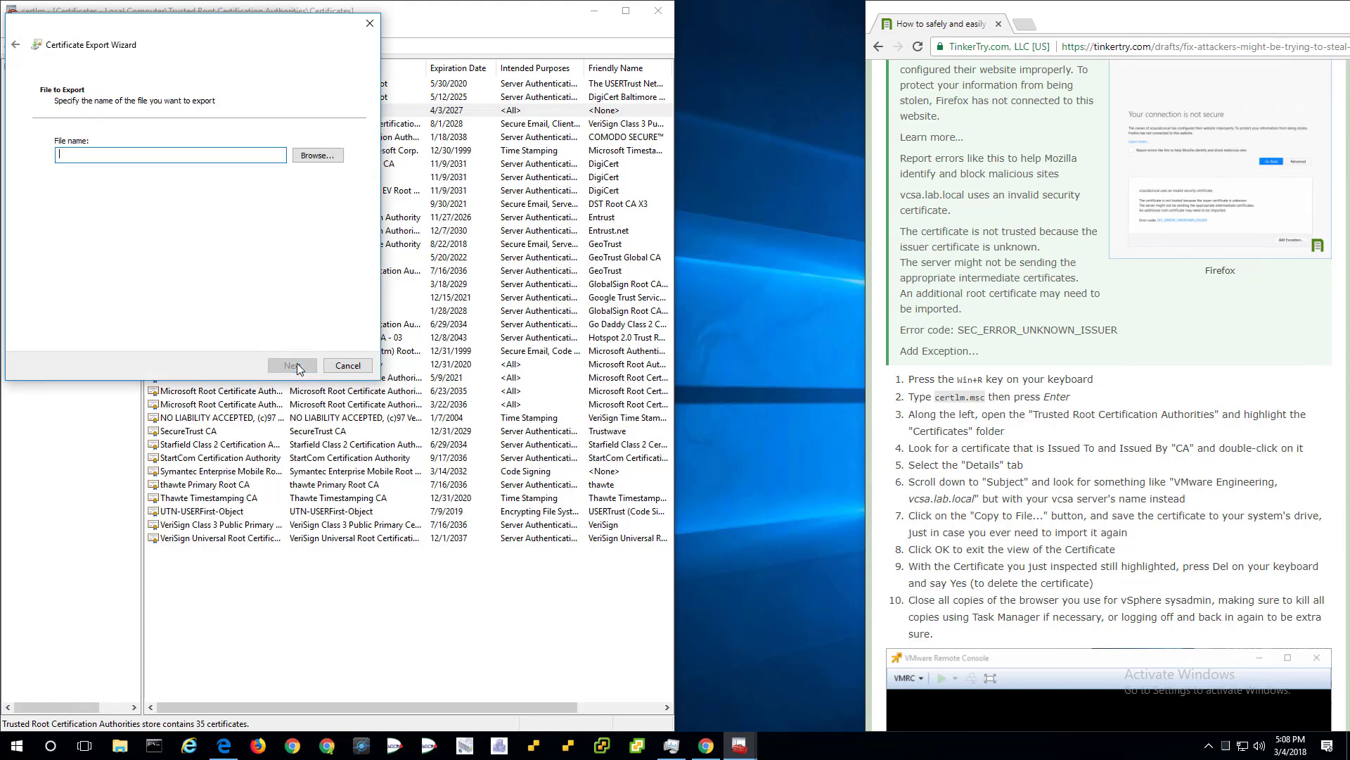
click(324, 159)
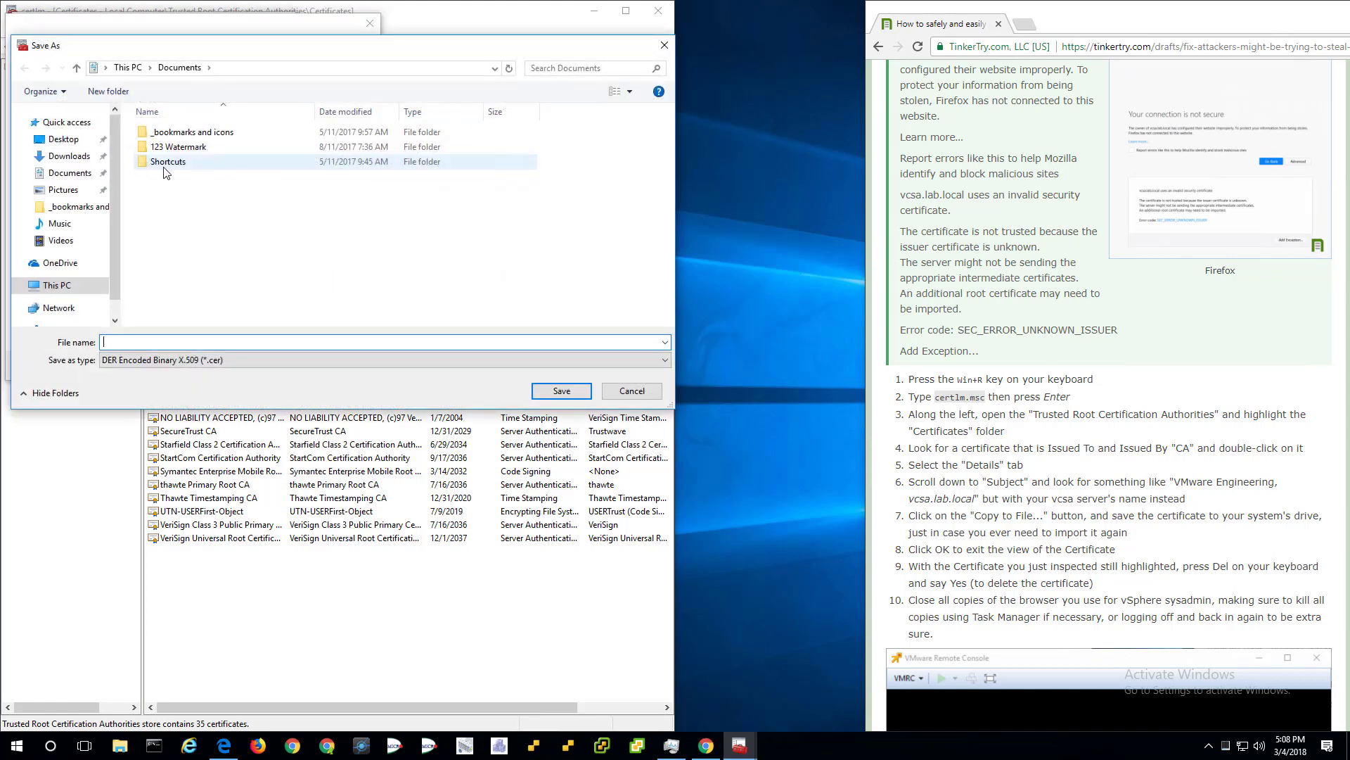
click(70, 173)
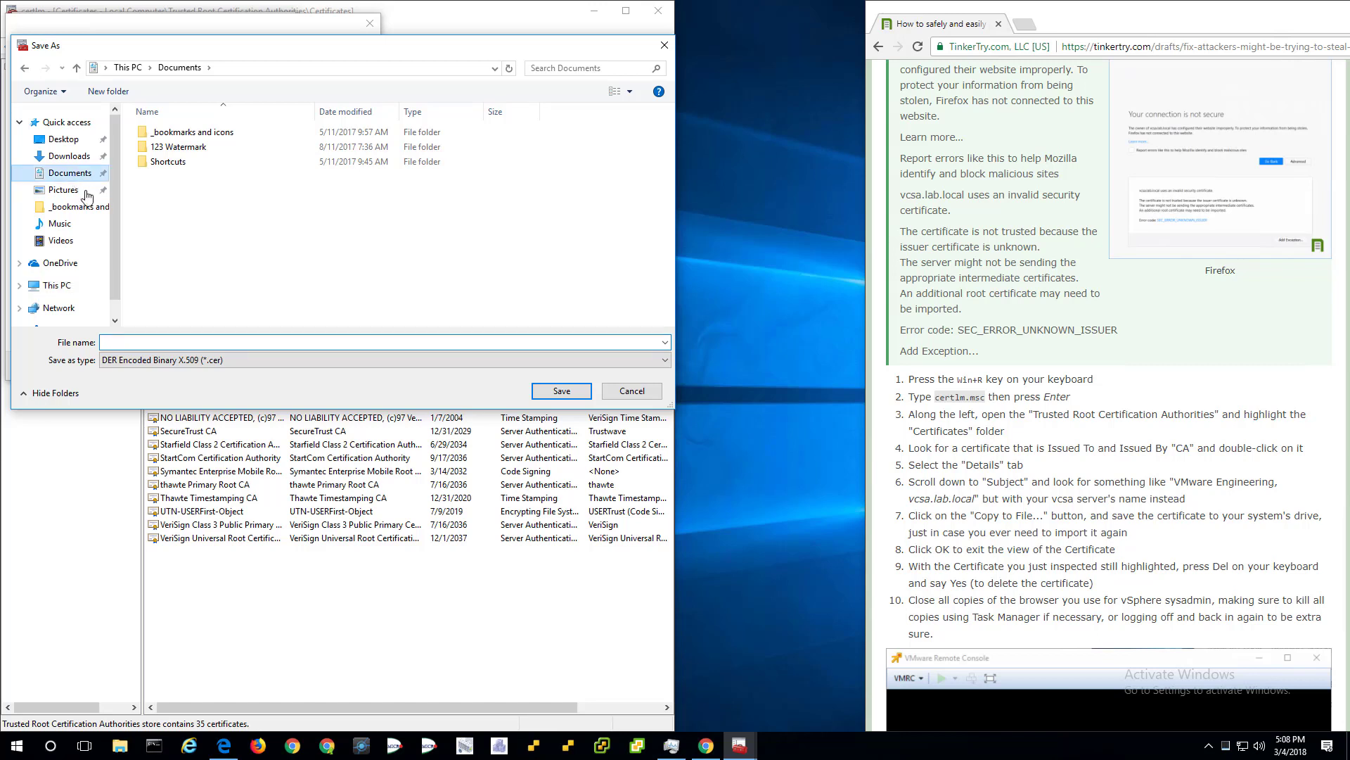
click(190, 340)
text(oldvcsacert)
key(Return)
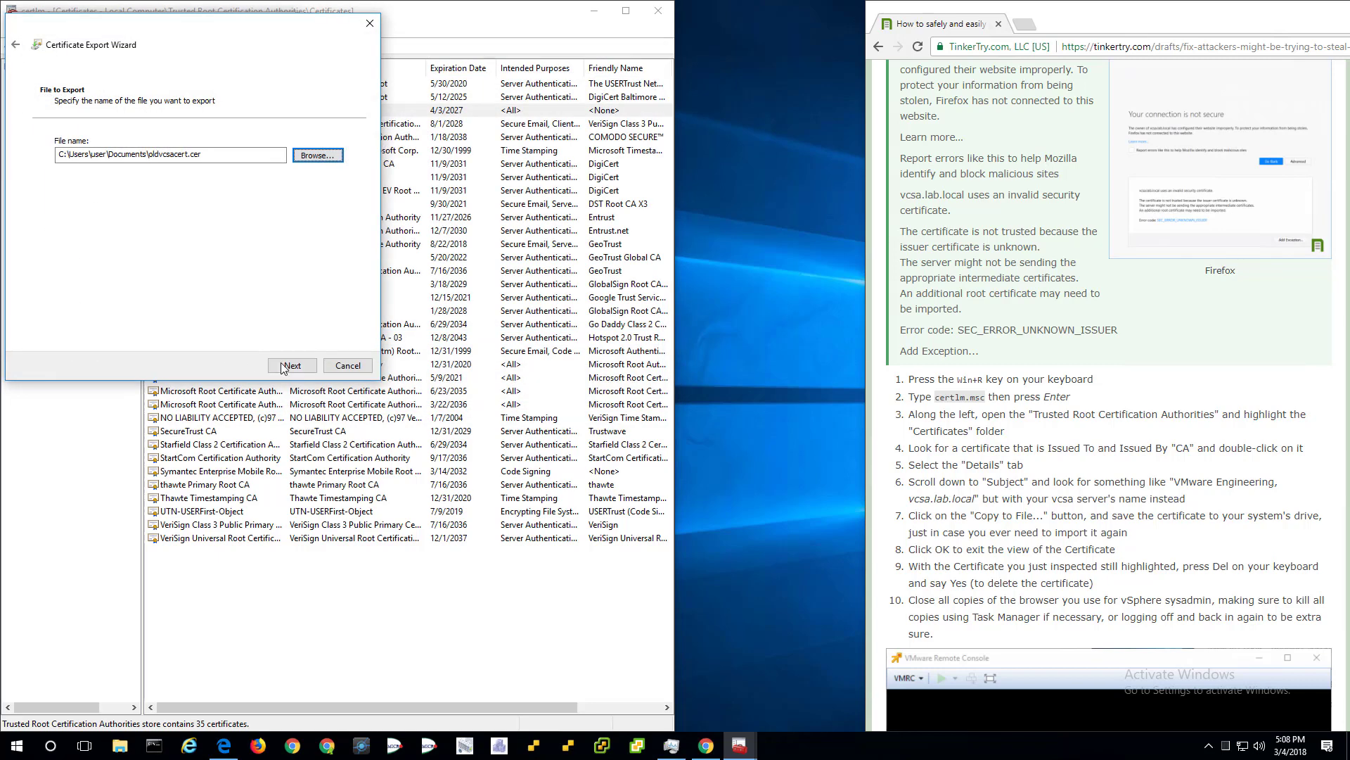
click(286, 366)
click(286, 367)
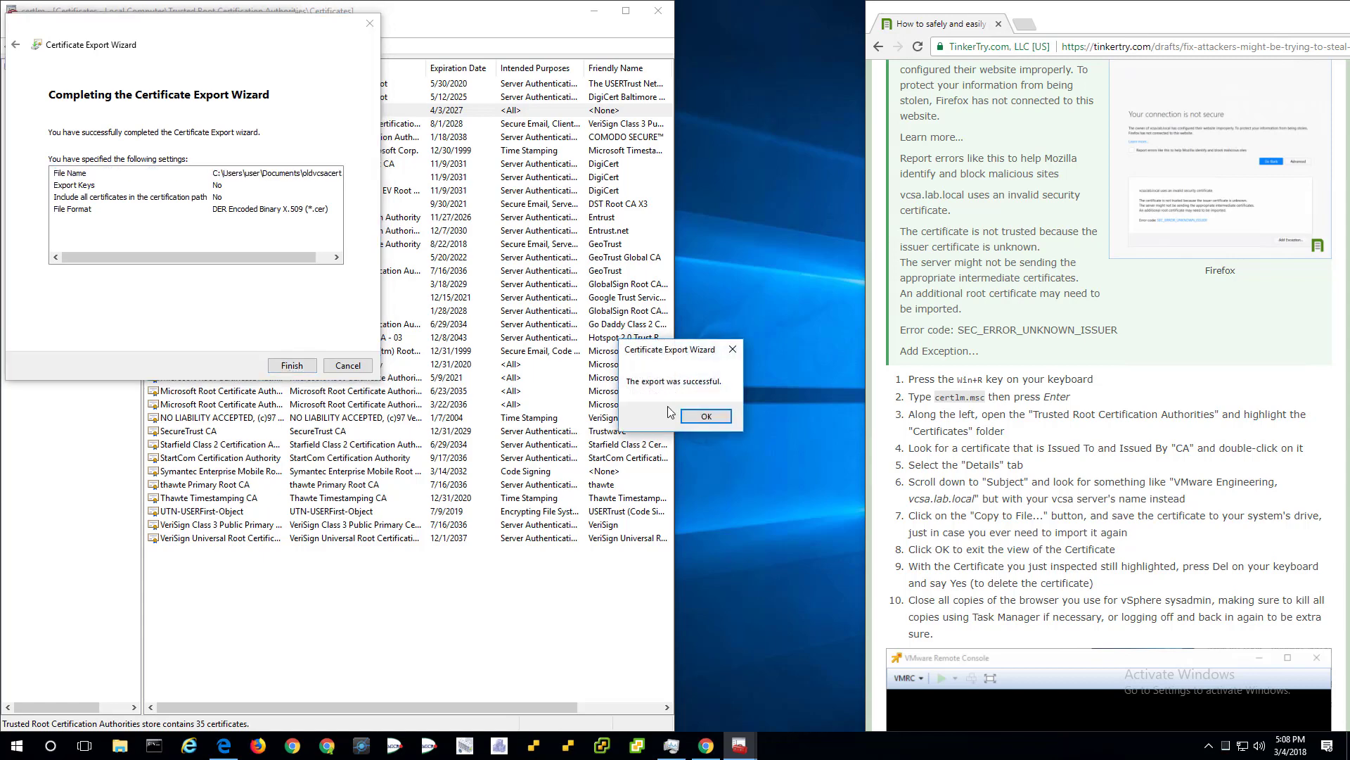
click(702, 416)
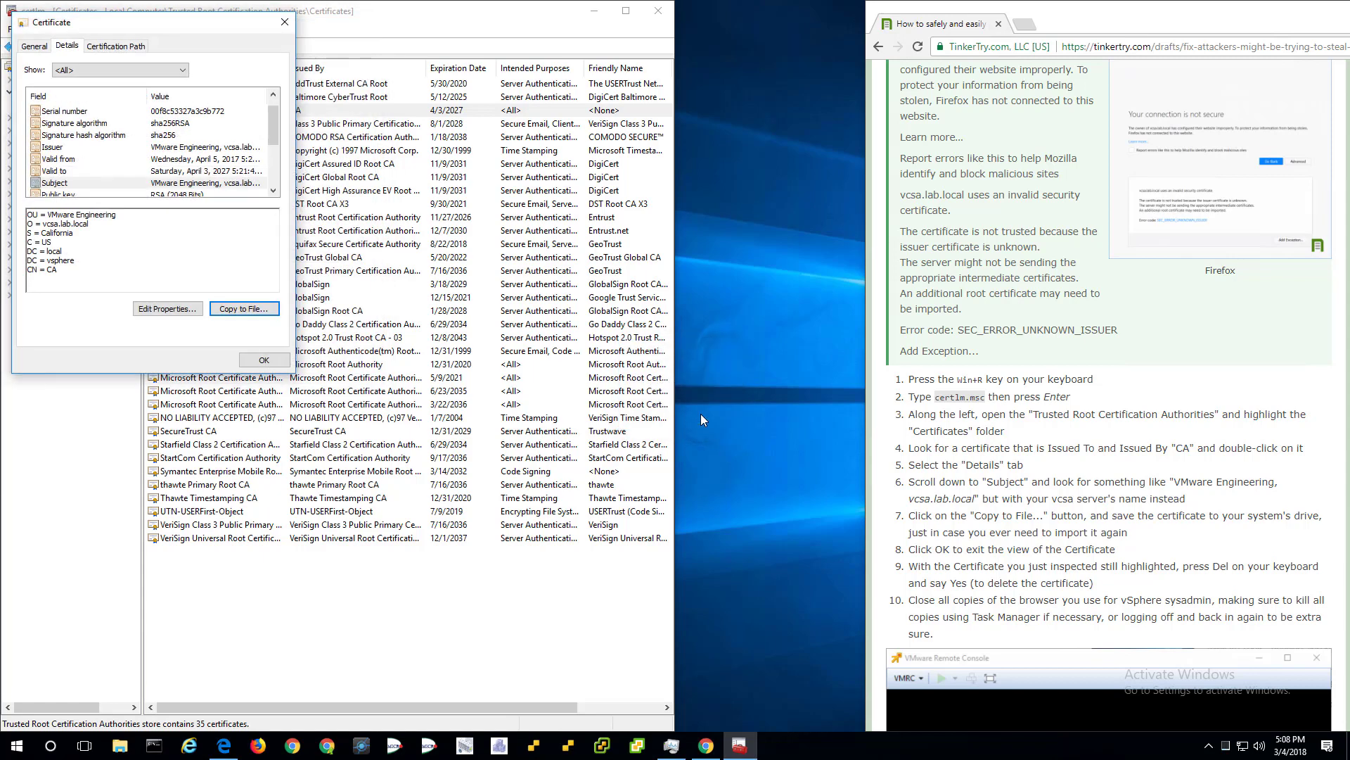
Step: Delete the CA certificate from the Trusted Root store and minimize certlm
click(278, 361)
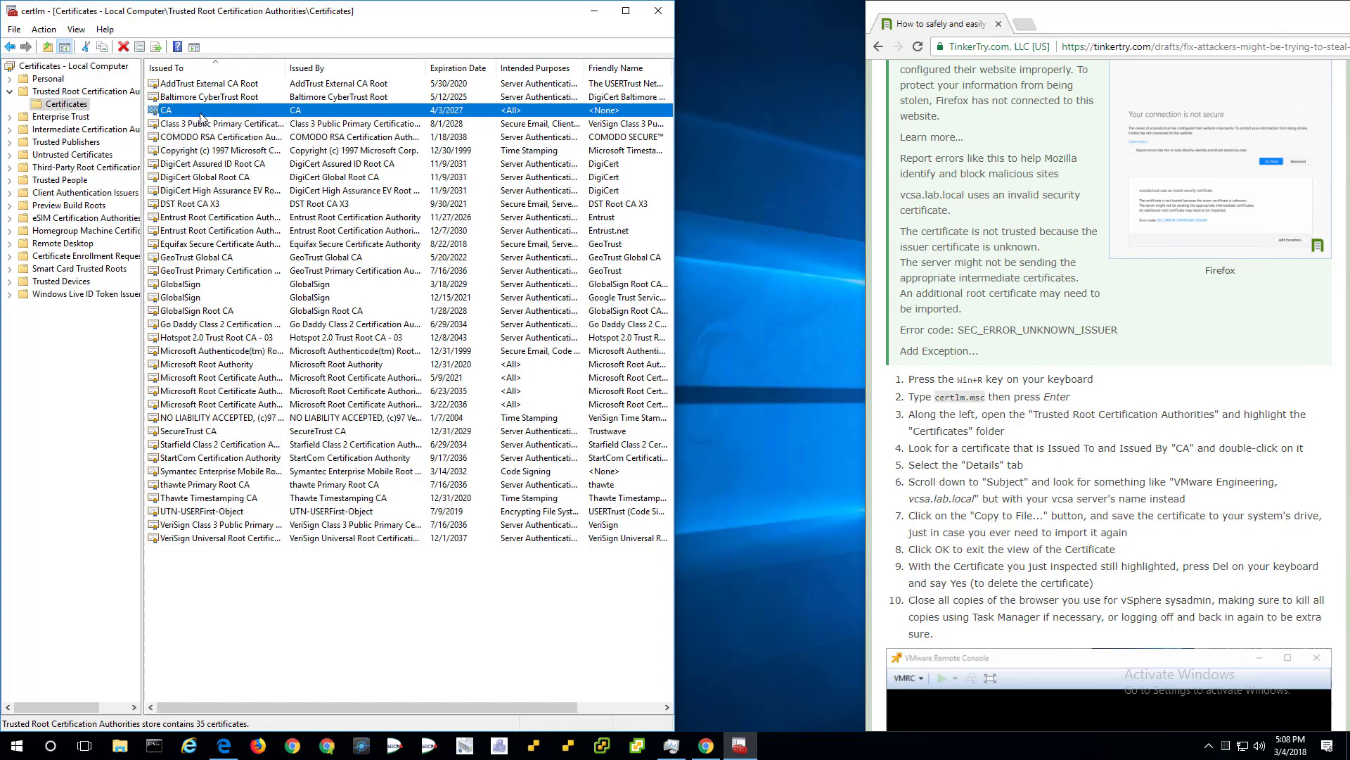
key(Delete)
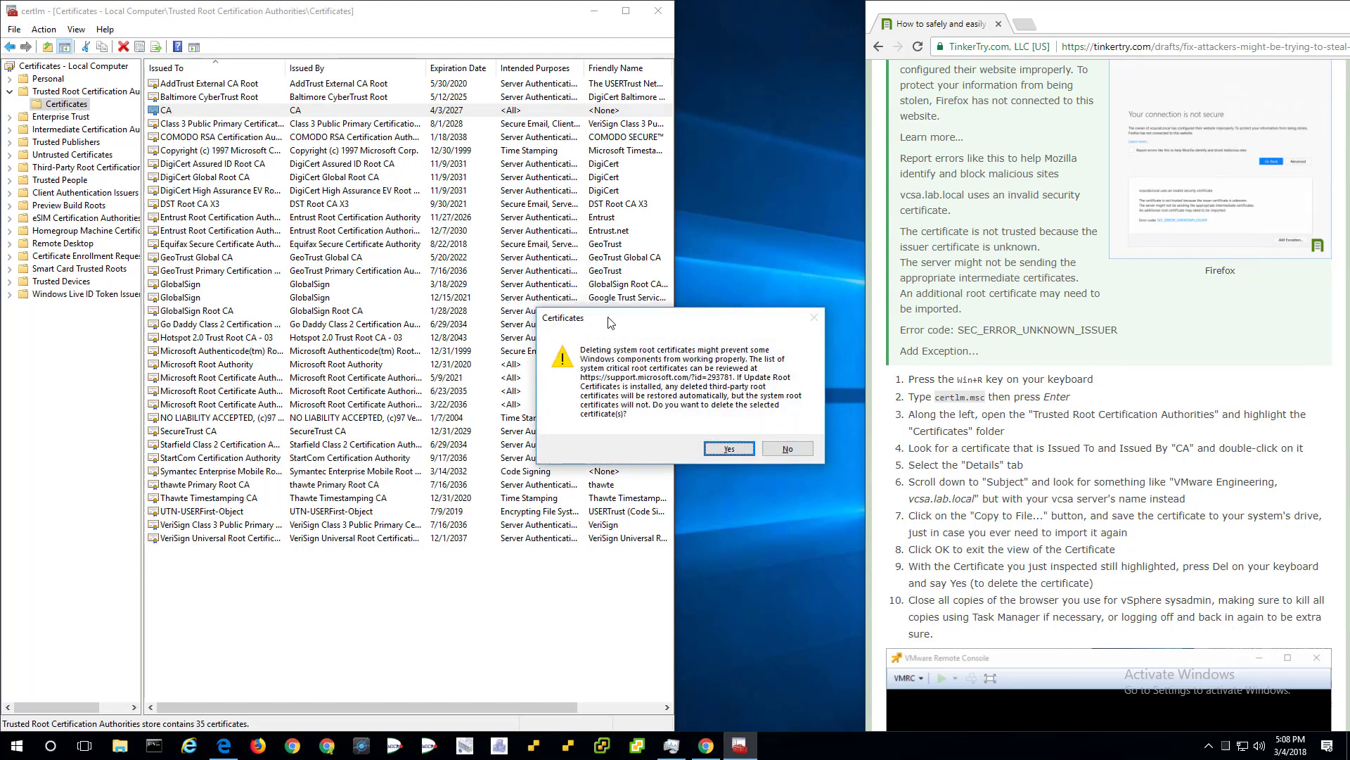
click(747, 455)
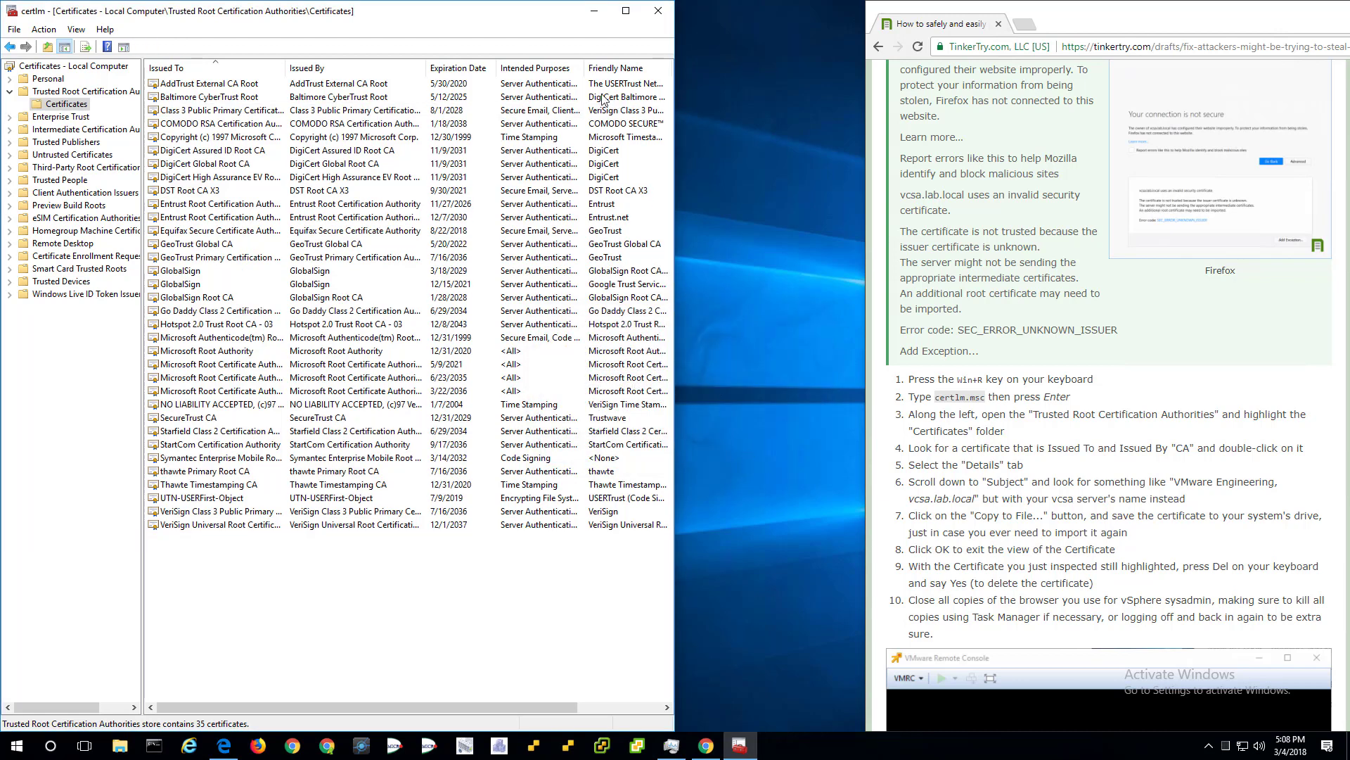
click(597, 10)
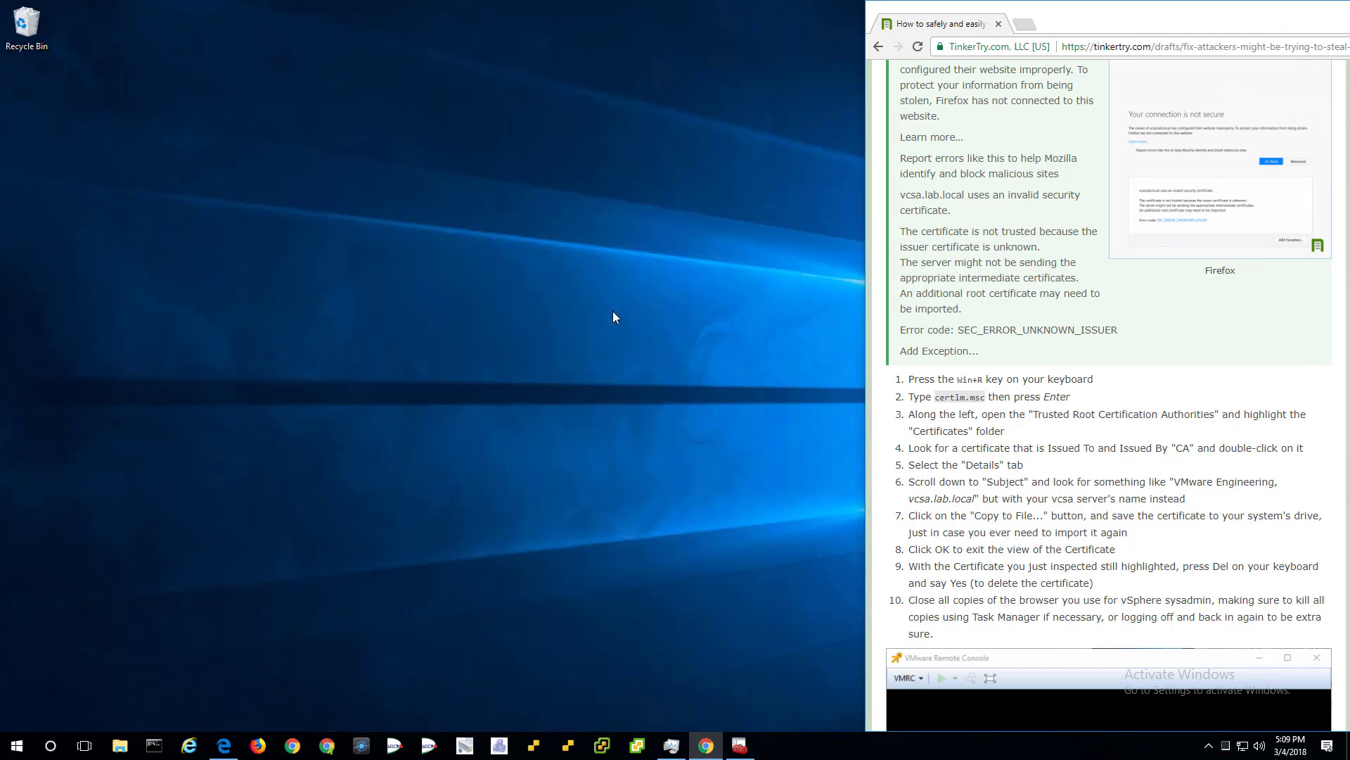
Step: Open a new Chrome window and load the vSphere vcsa.lab.local Summary bookmark
click(329, 749)
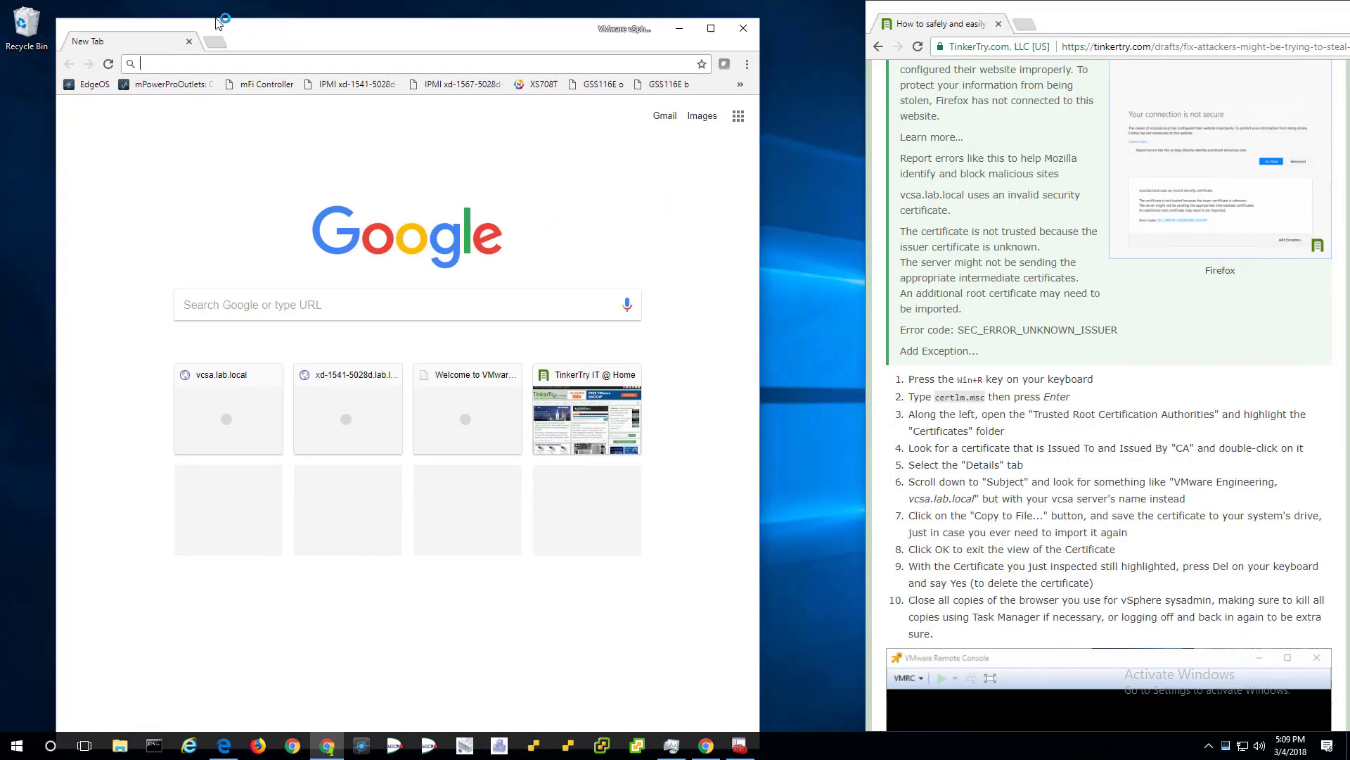
click(700, 75)
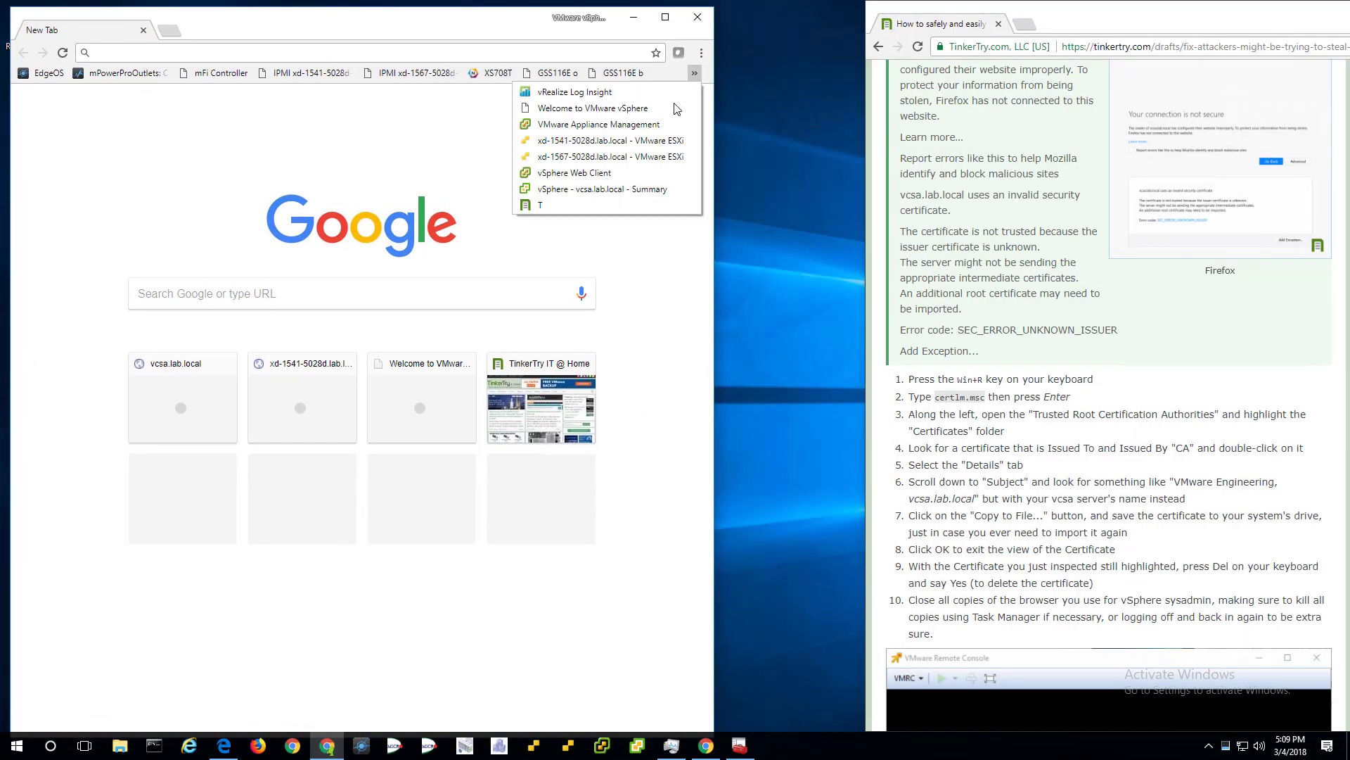
click(632, 189)
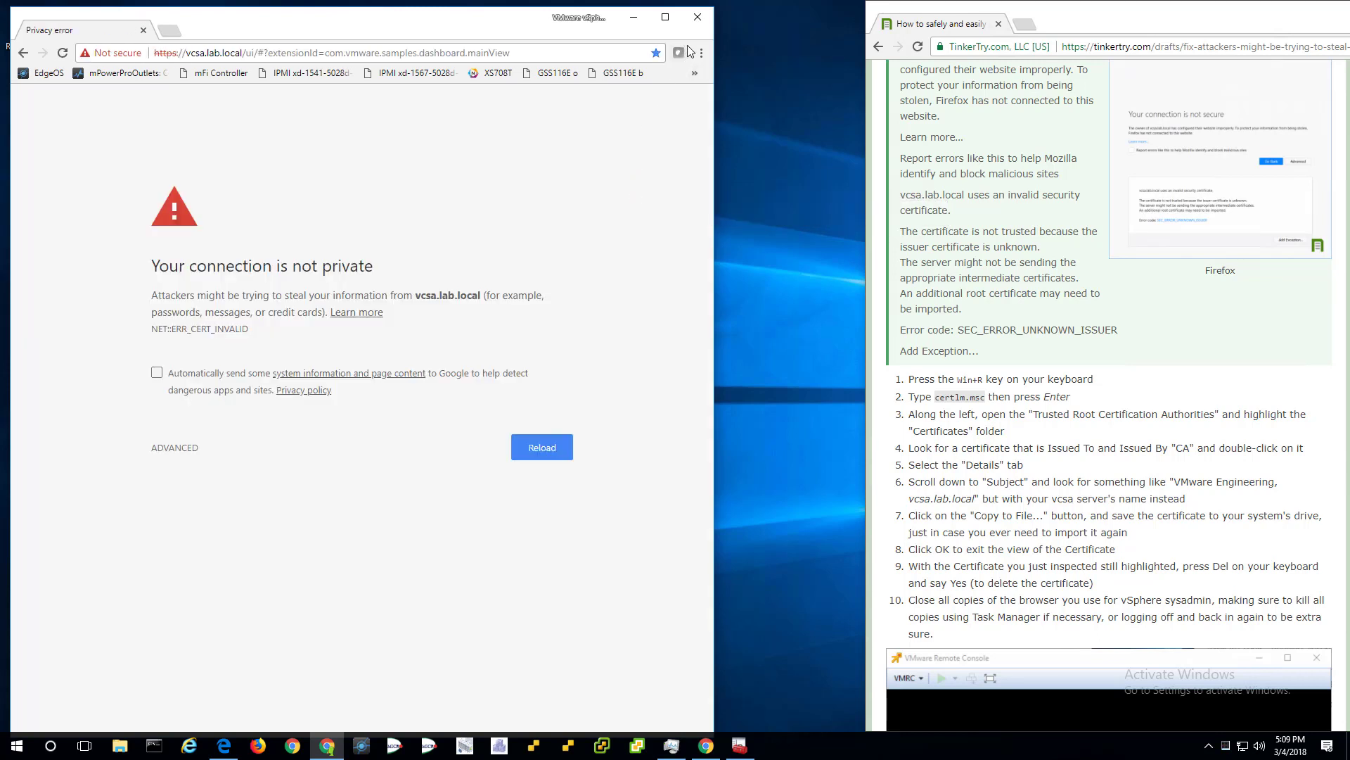
Step: Close both Chrome windows, including the TinkerTry article
click(702, 19)
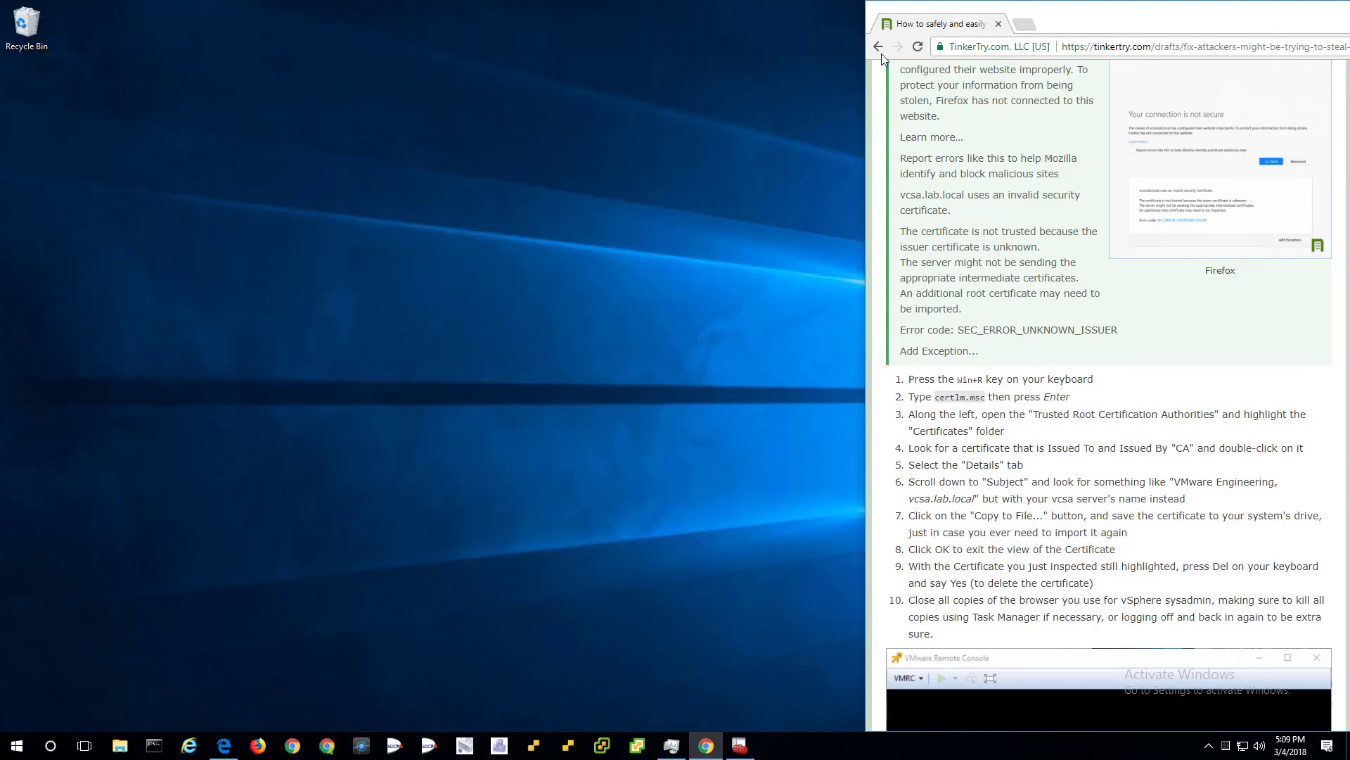
key(super+Down)
click(880, 68)
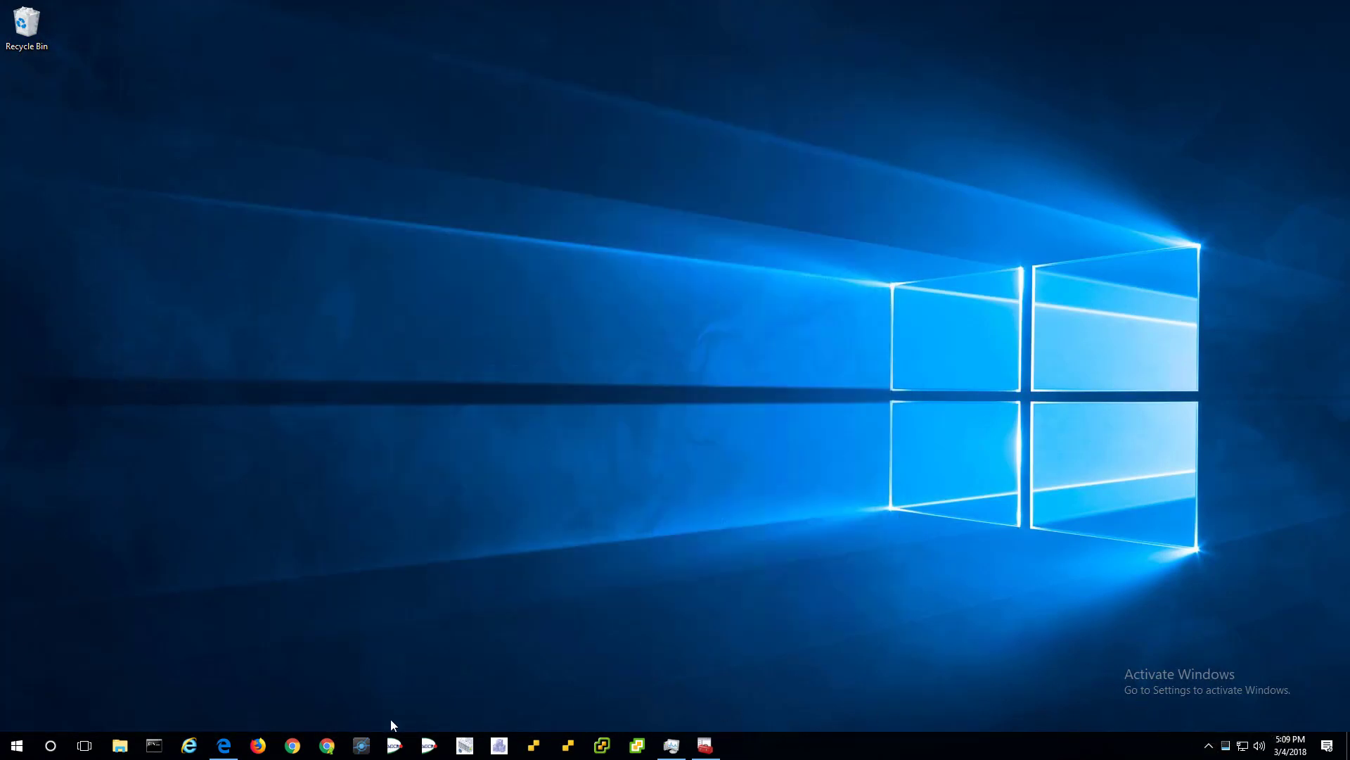
Step: Open vcsa.lab.local from the vSphere taskbar shortcut and reveal the ADVANCED certificate warning details
click(643, 747)
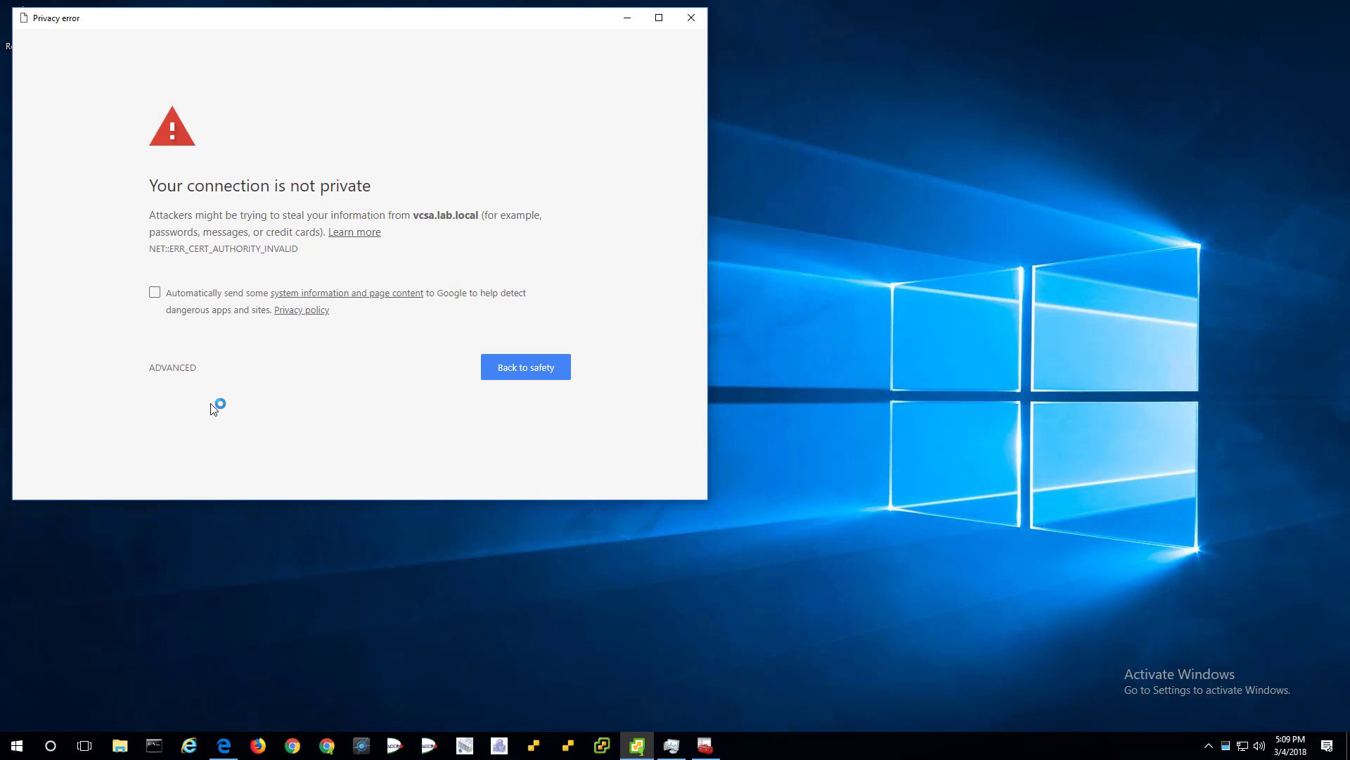
click(184, 368)
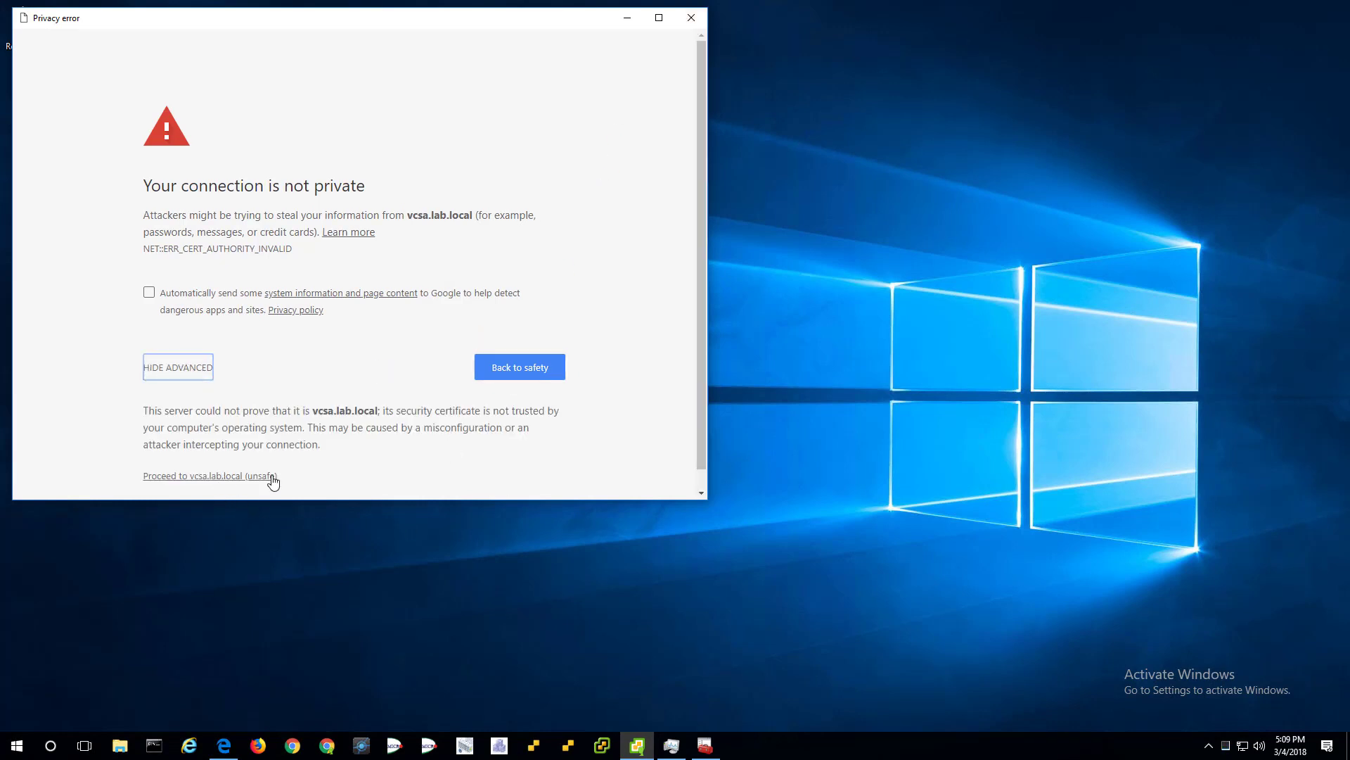
mouse_move(1227, 750)
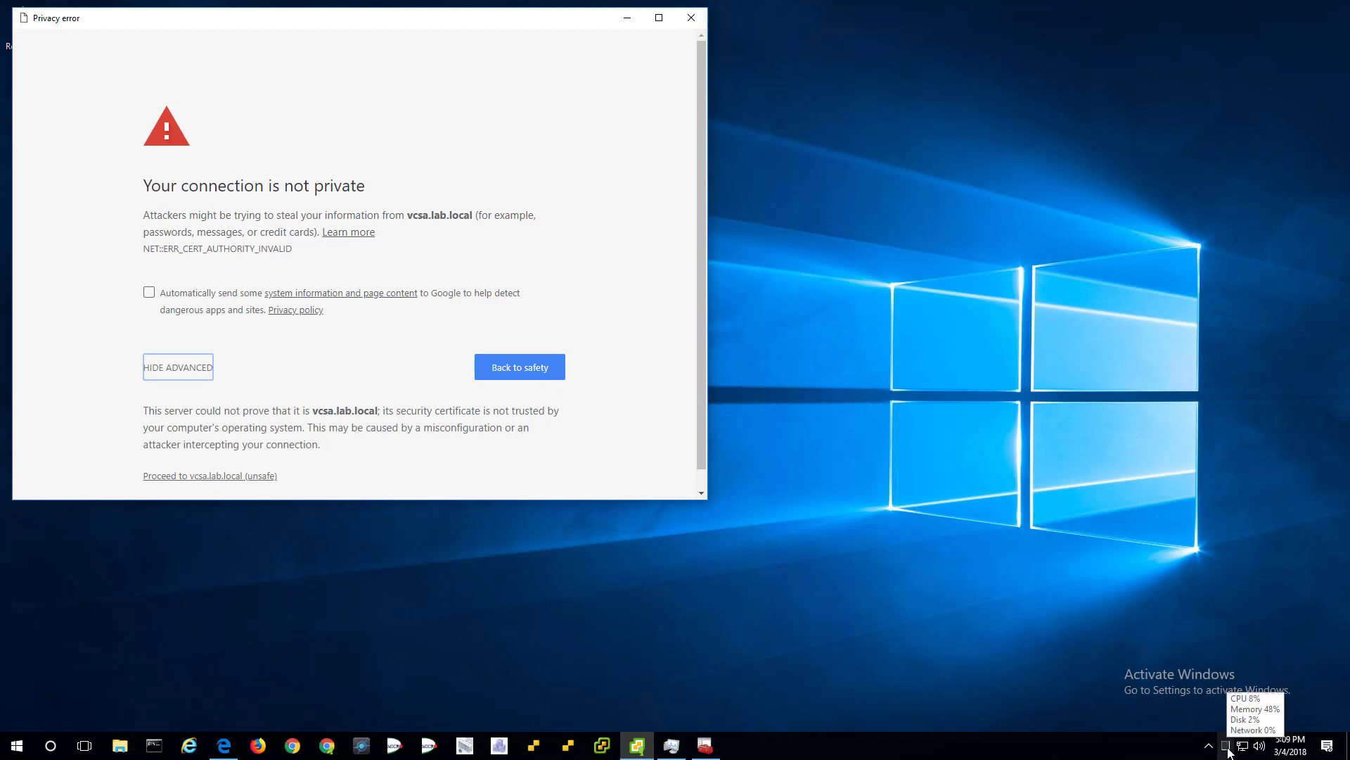
Step: End the Google Chrome (8) task group in Task Manager's full view, then minimize Task Manager
click(1227, 750)
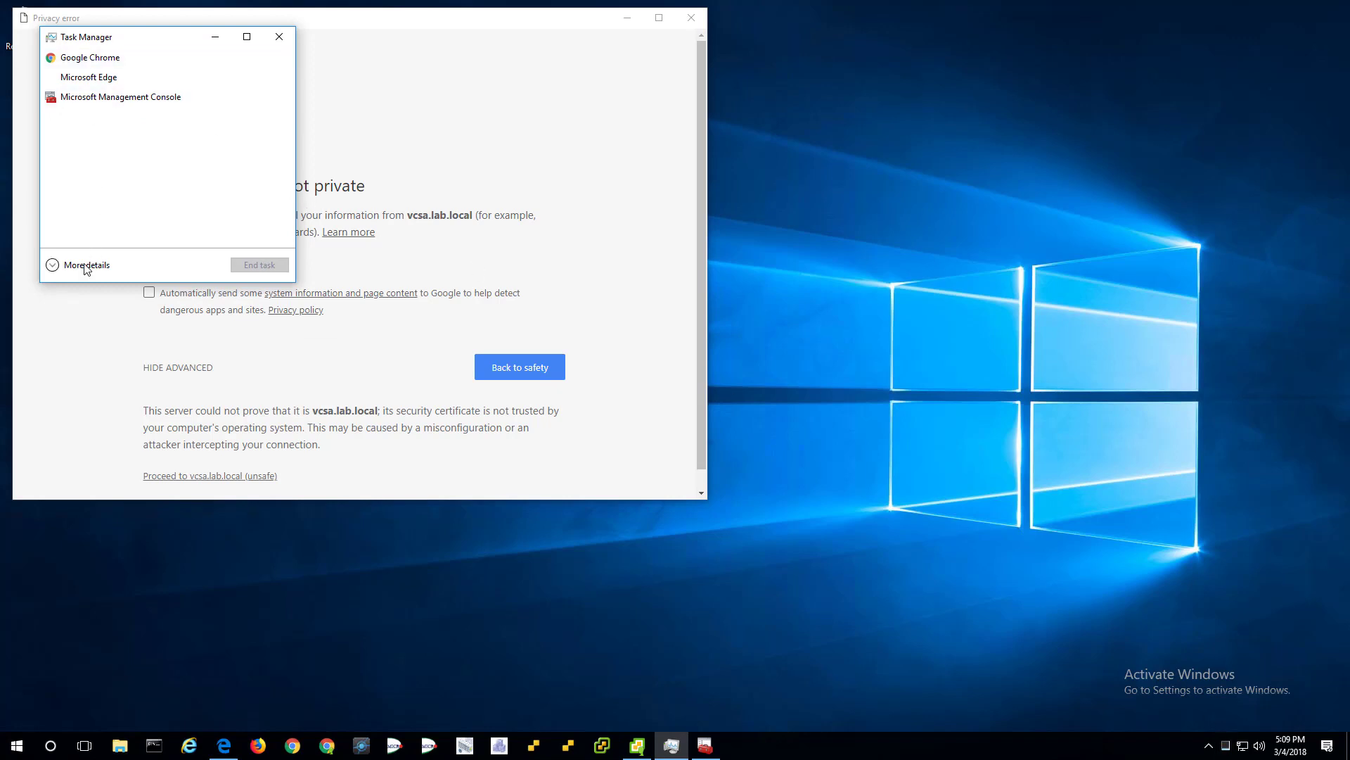
click(85, 266)
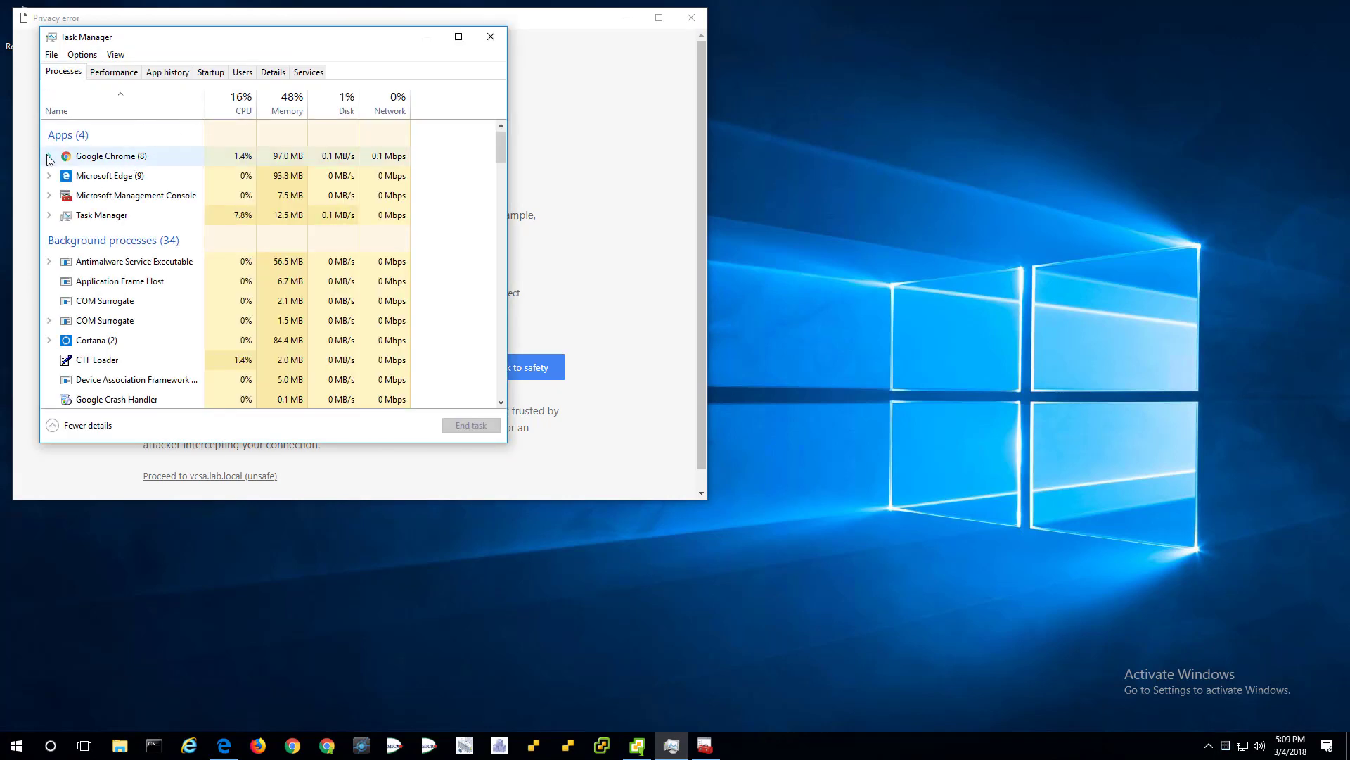
click(49, 157)
click(470, 424)
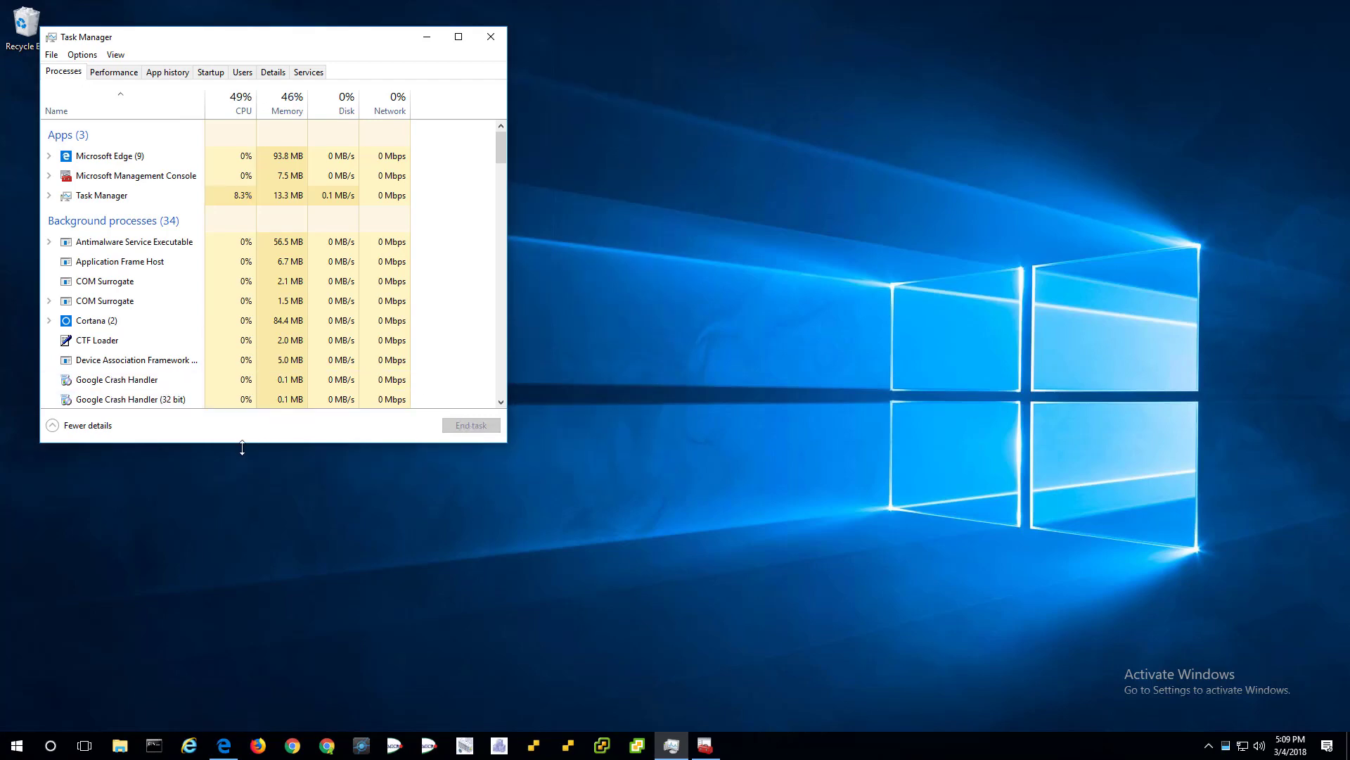
drag(242, 447, 244, 684)
scroll(345, 511, down, 10)
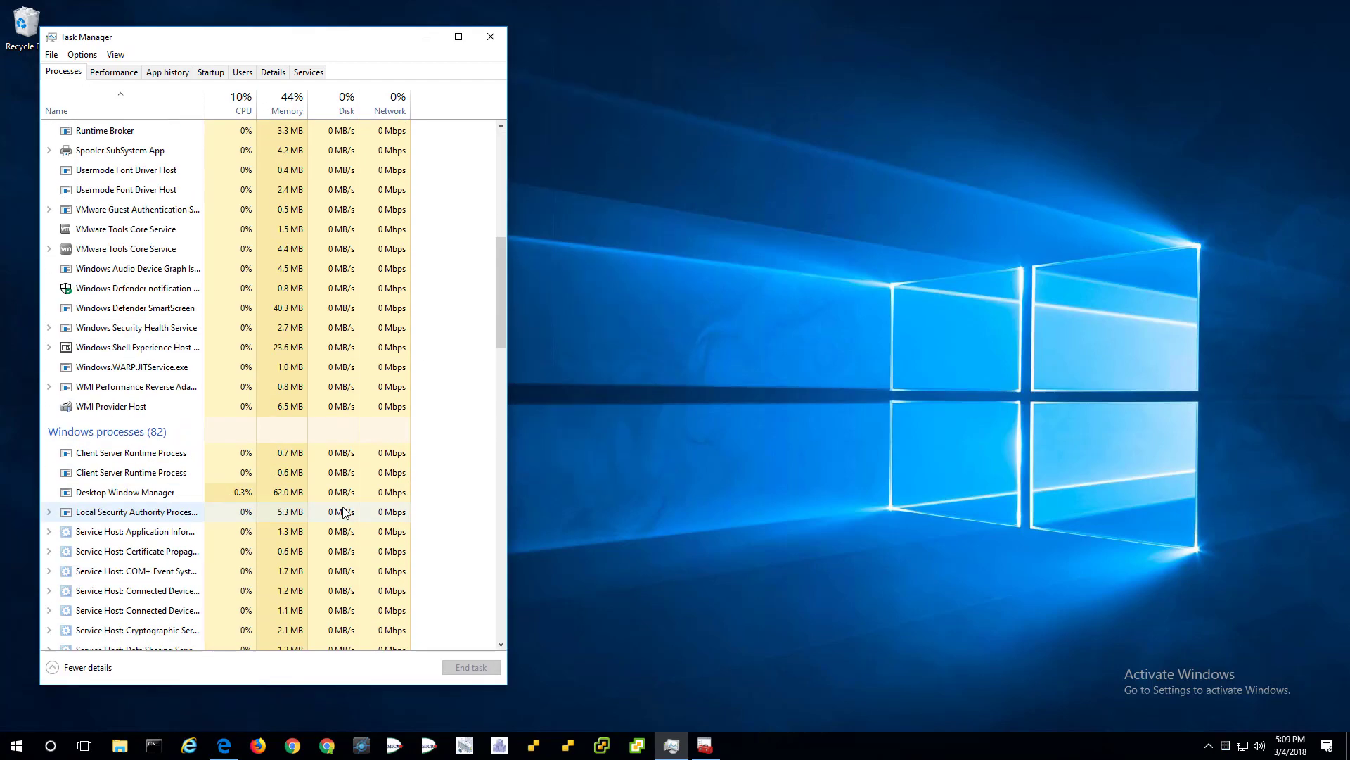
scroll(345, 511, down, 15)
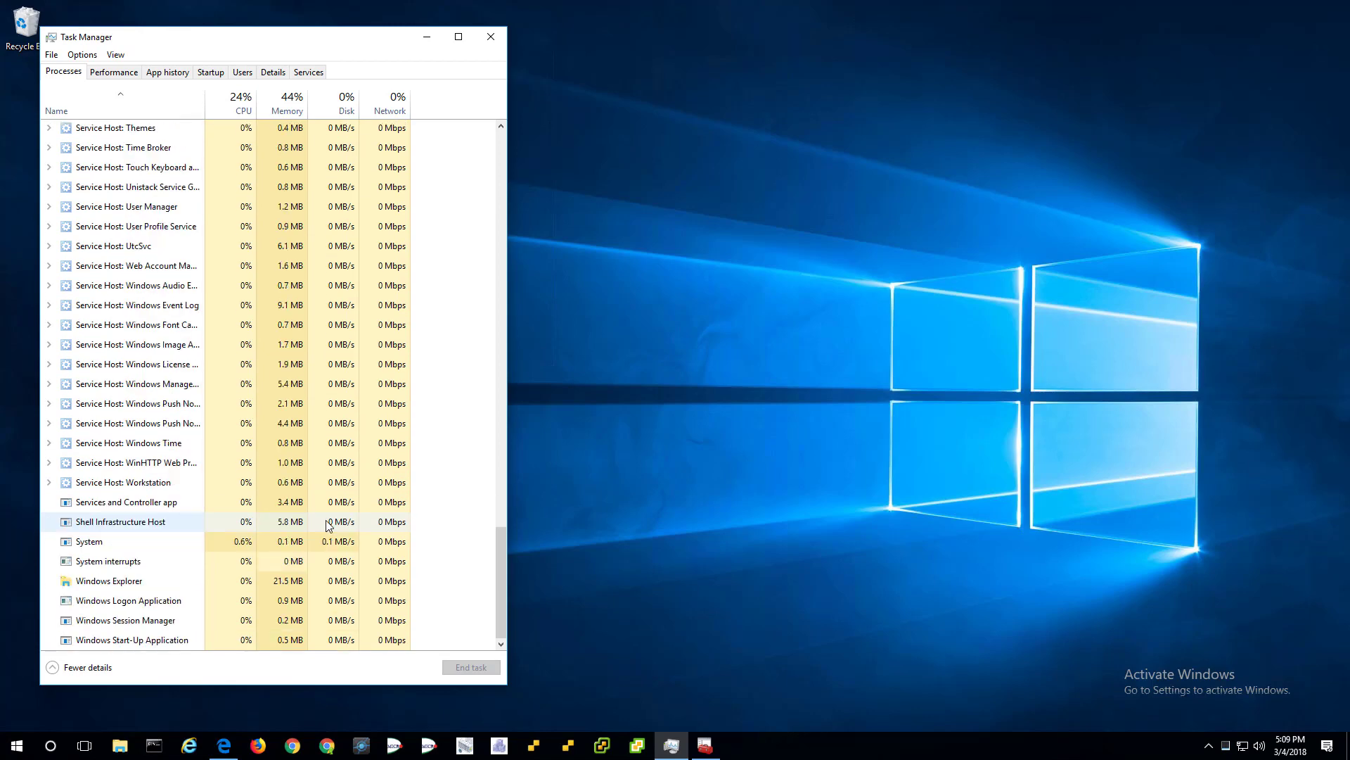
scroll(310, 492, up, 15)
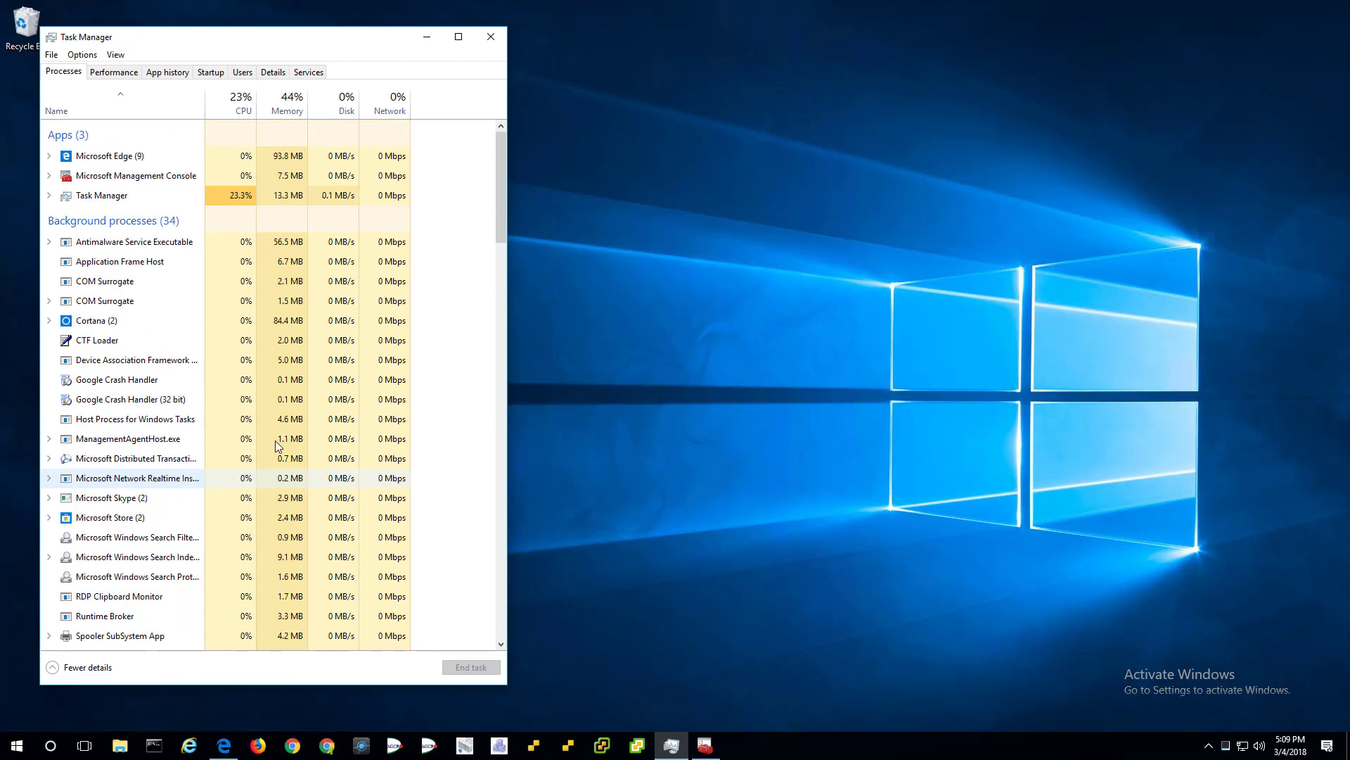
click(426, 37)
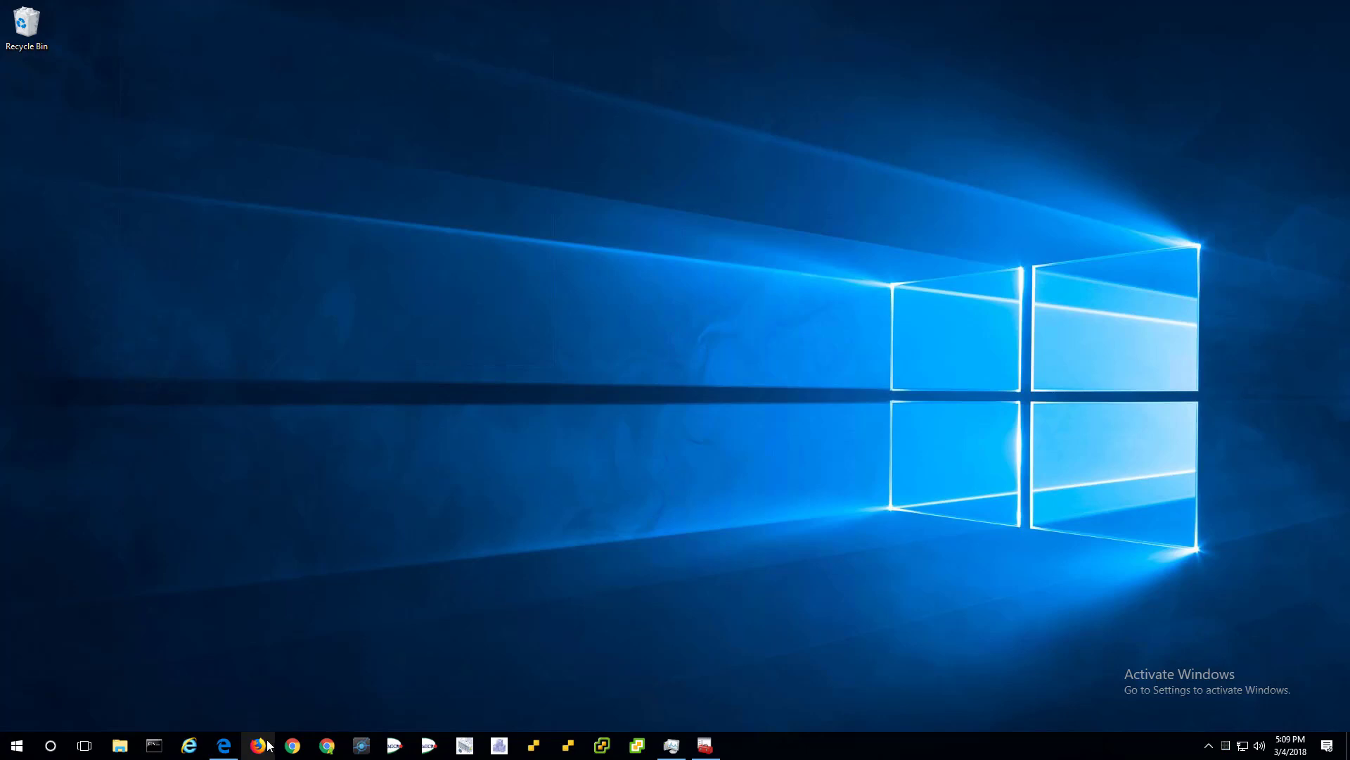
mouse_move(209, 756)
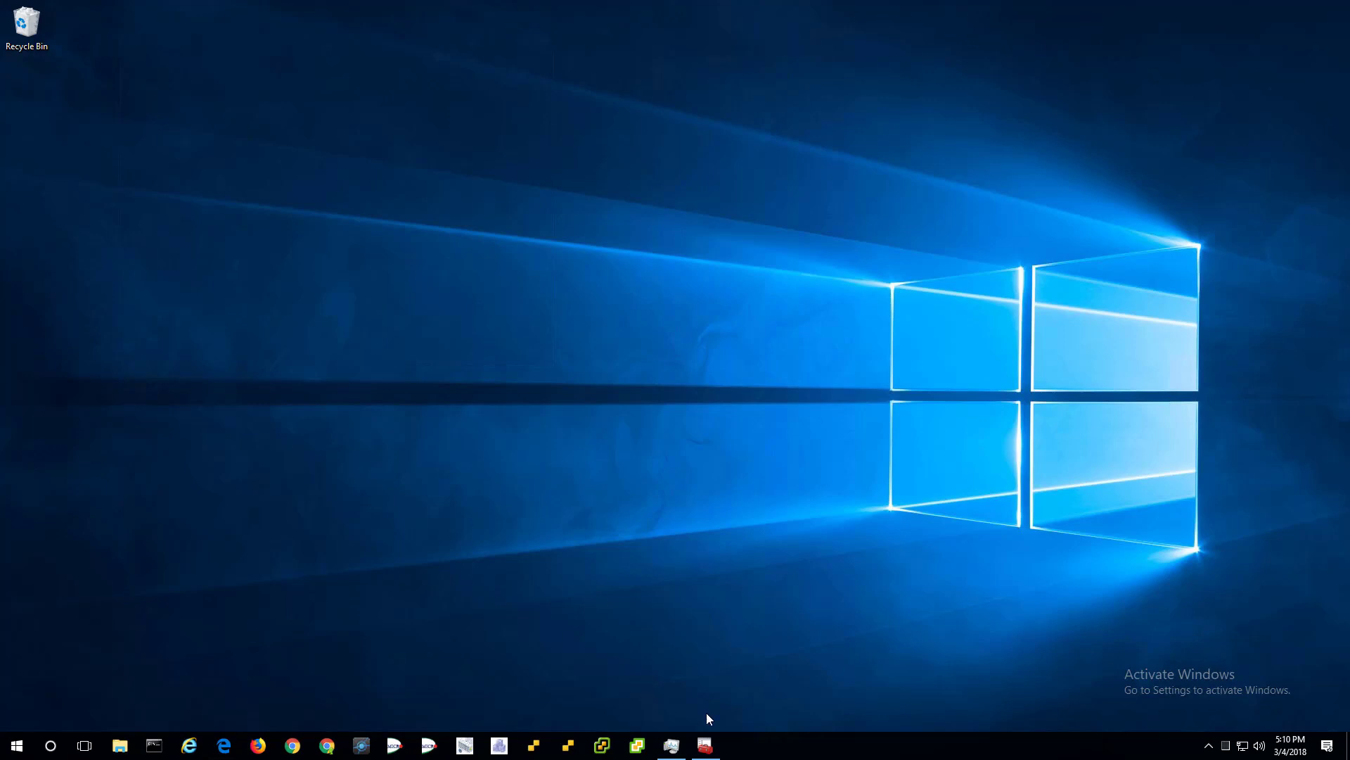
Step: Proceed past the vcsa.lab.local certificate warning and enter the administrator username to sign in
click(602, 747)
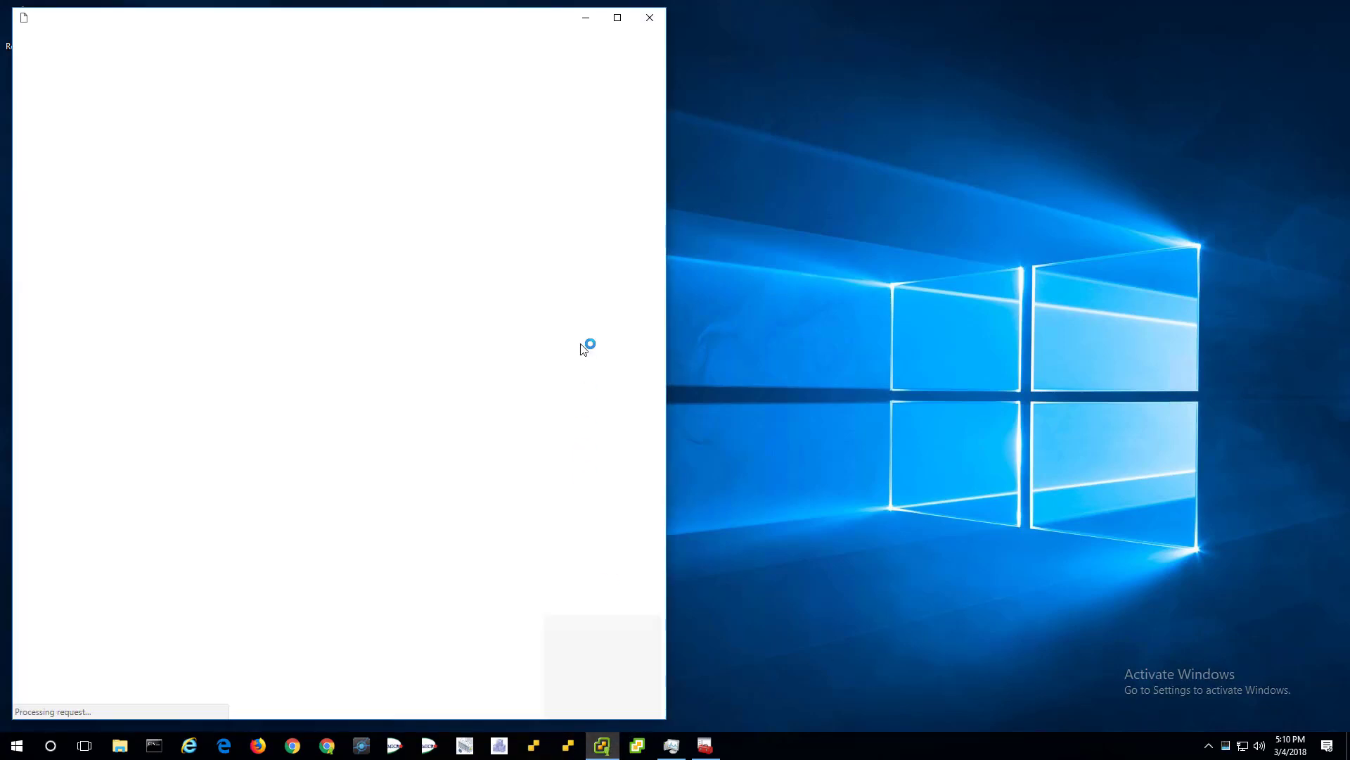
click(143, 399)
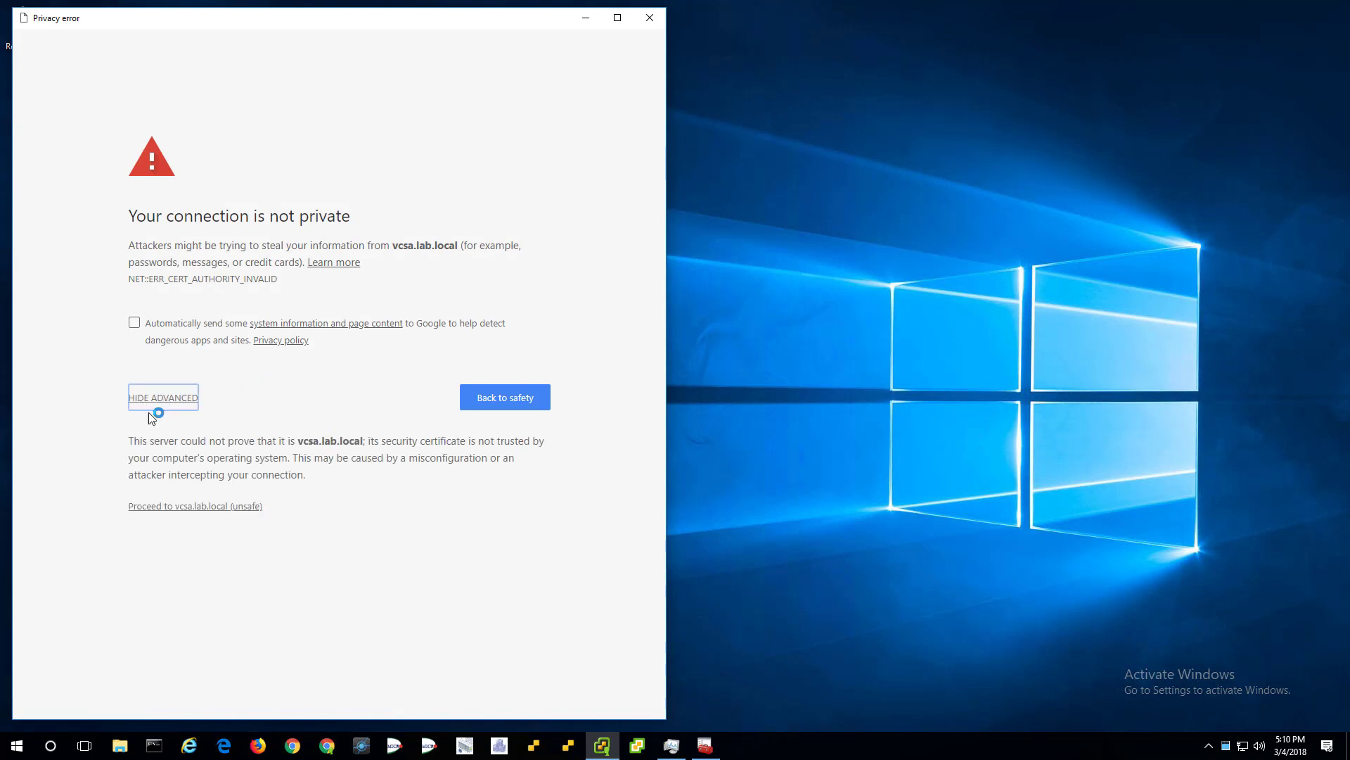
click(199, 512)
text(adminis)
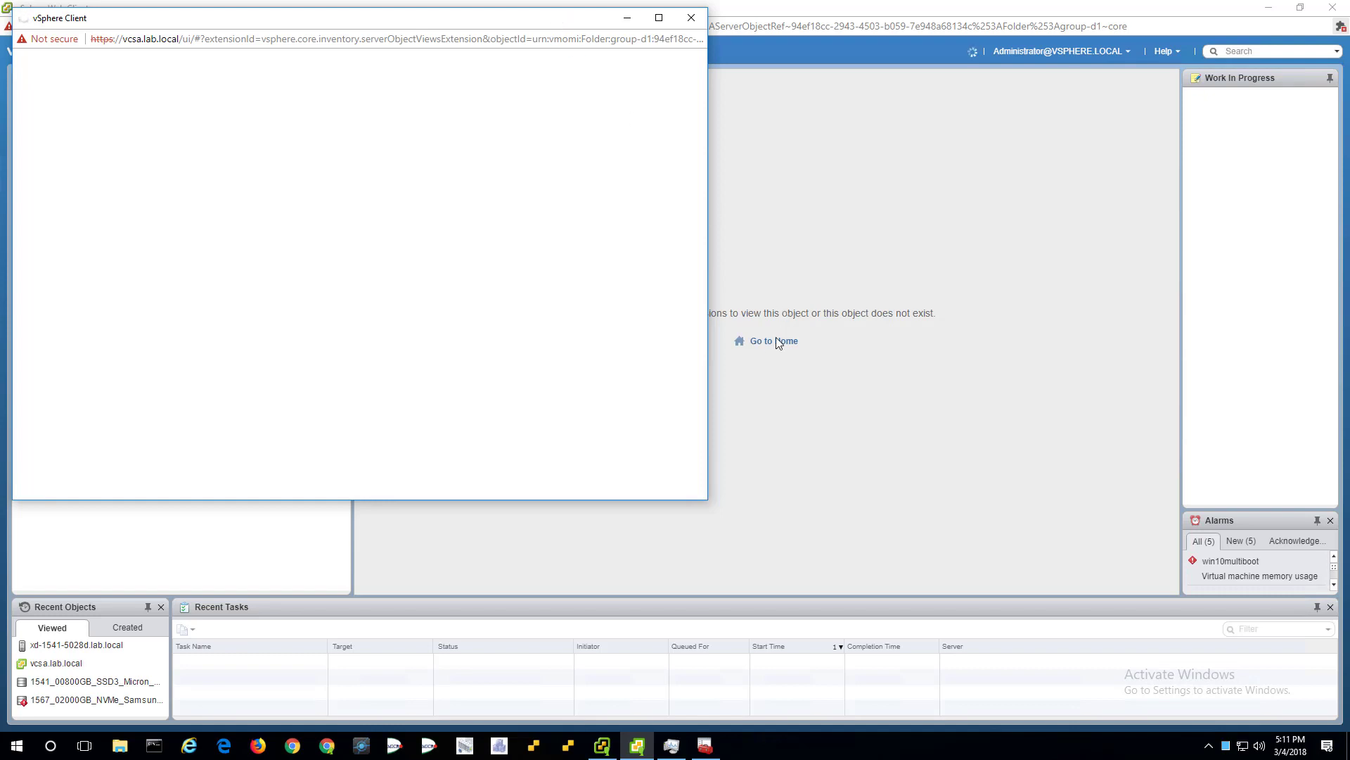
Step: Go to the Web Client home page, review the expiring license details, and dismiss the banner
click(774, 342)
click(772, 358)
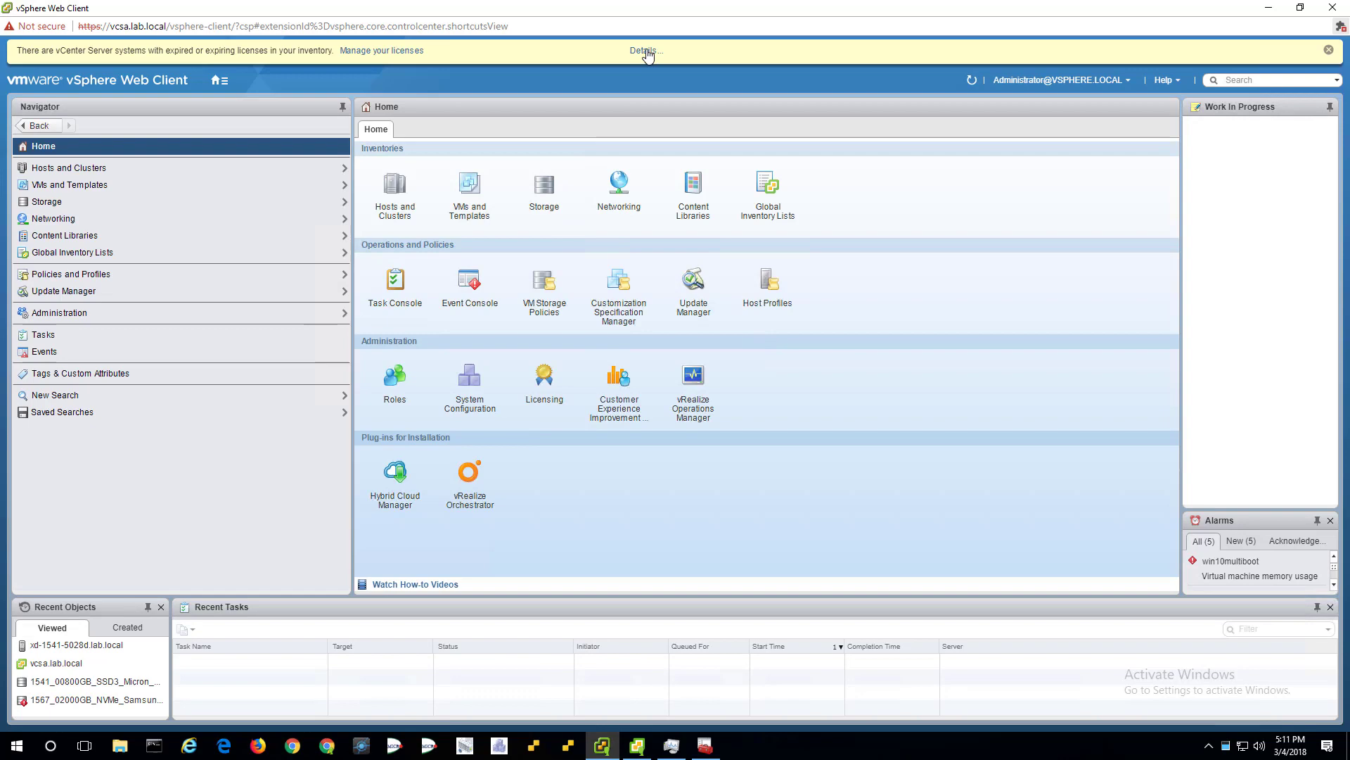
click(645, 51)
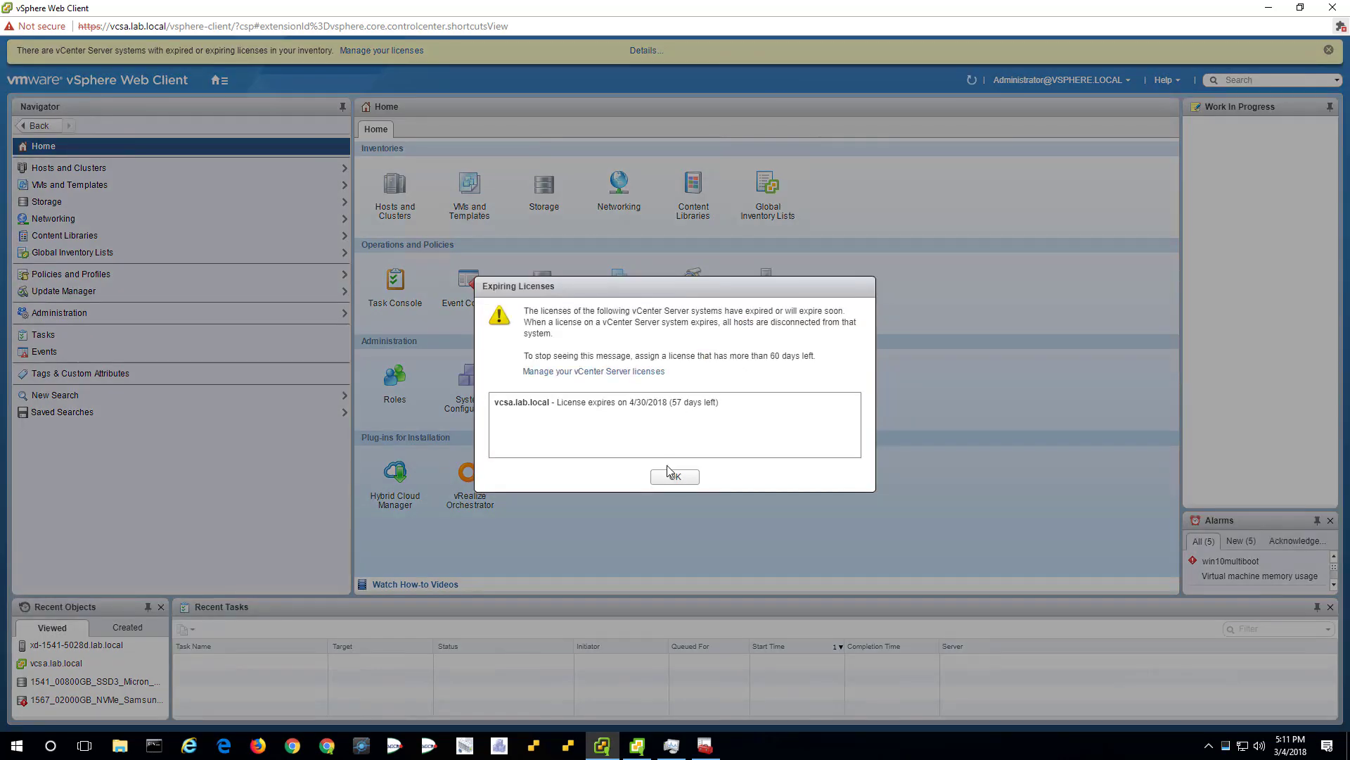
click(674, 473)
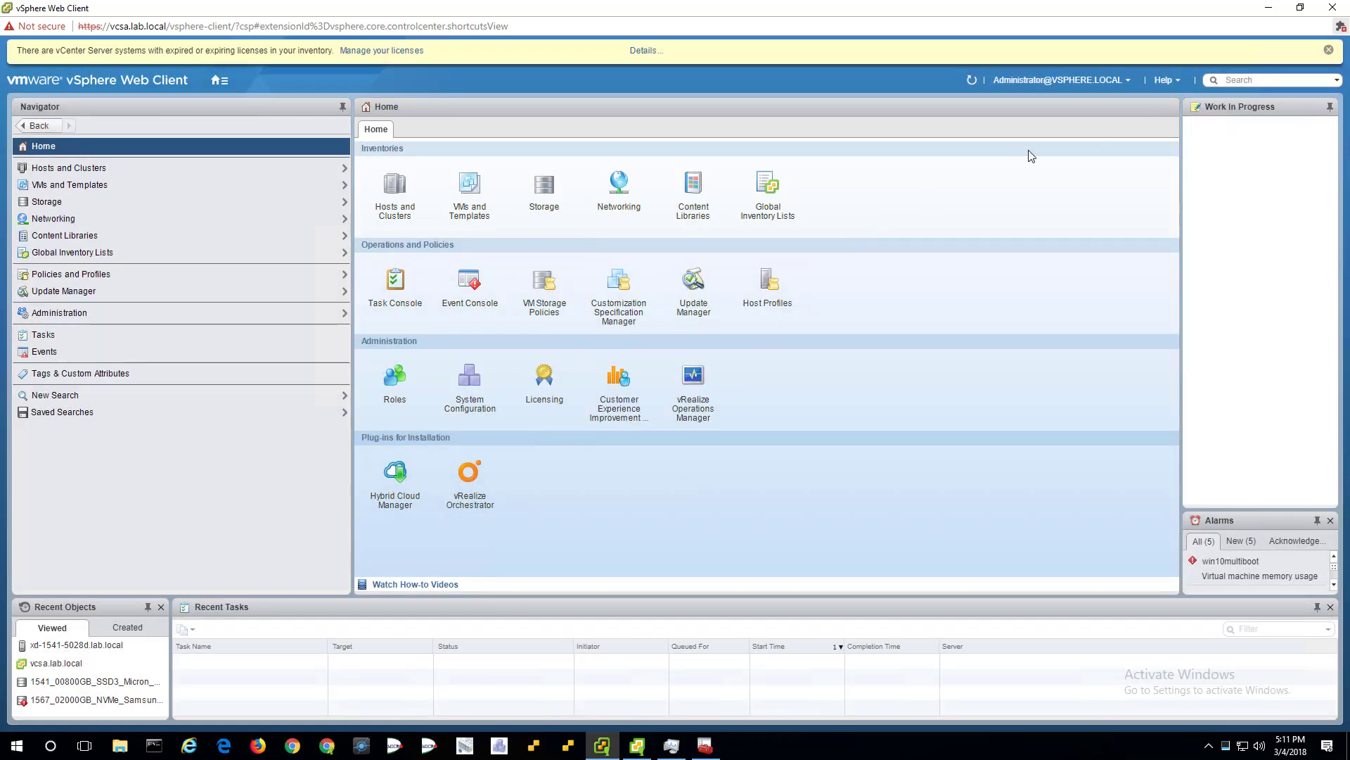
click(1325, 50)
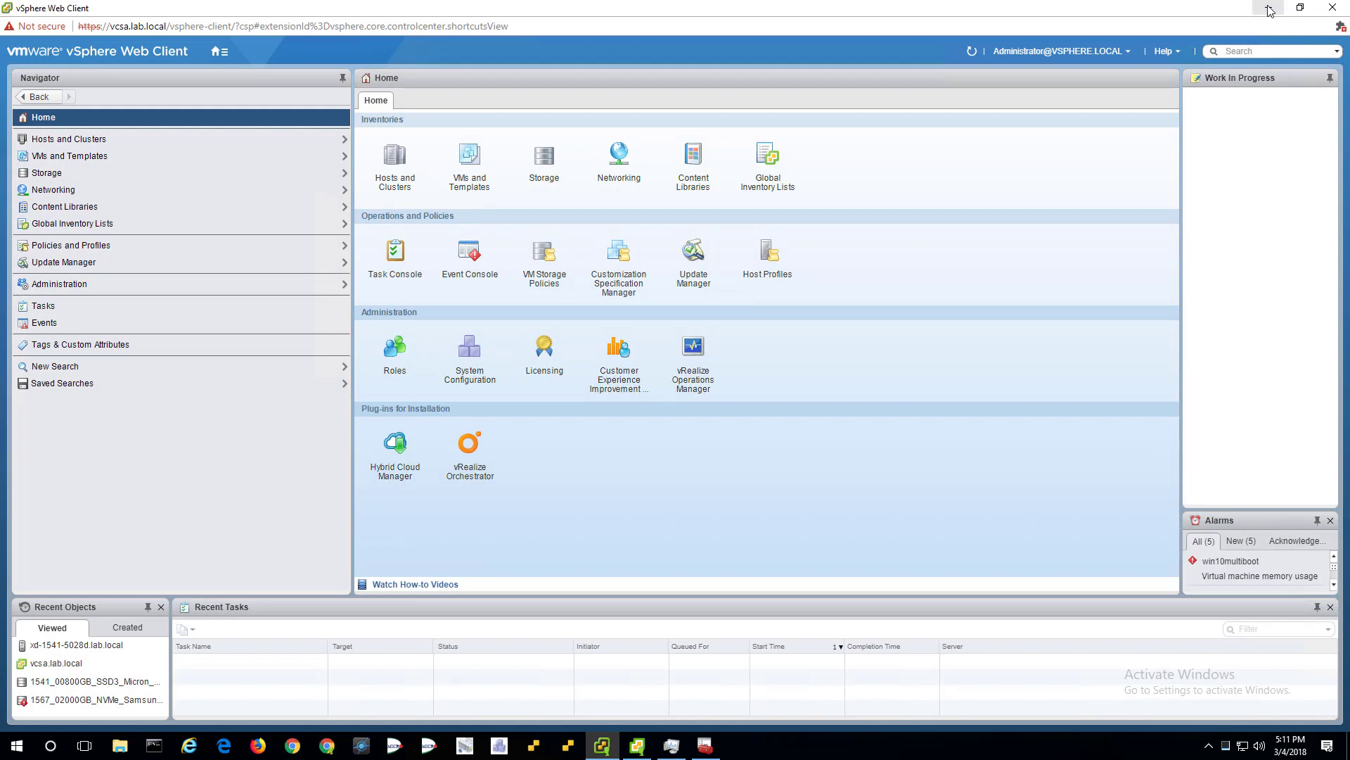
Step: Minimize the Web Client, maximize the vSphere Client, and open its Shortcuts page
click(1269, 10)
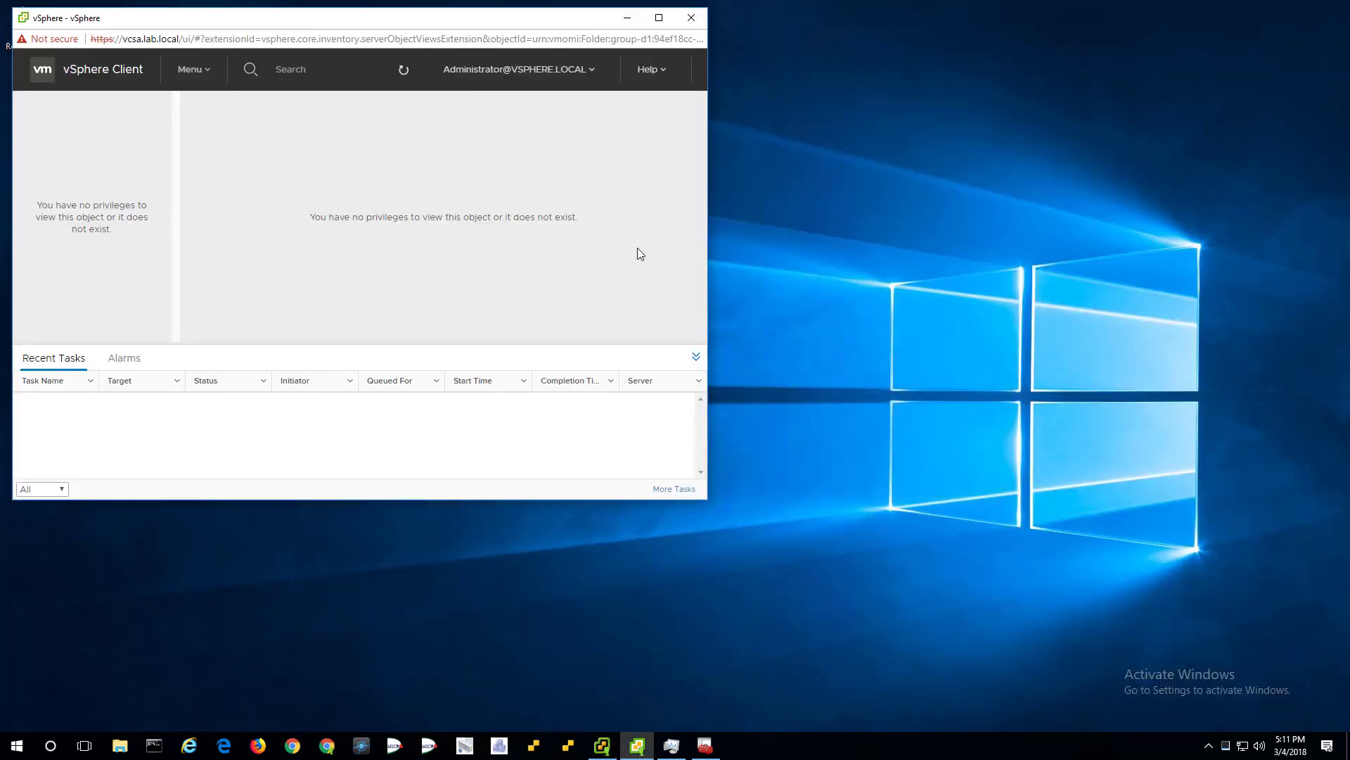
click(659, 18)
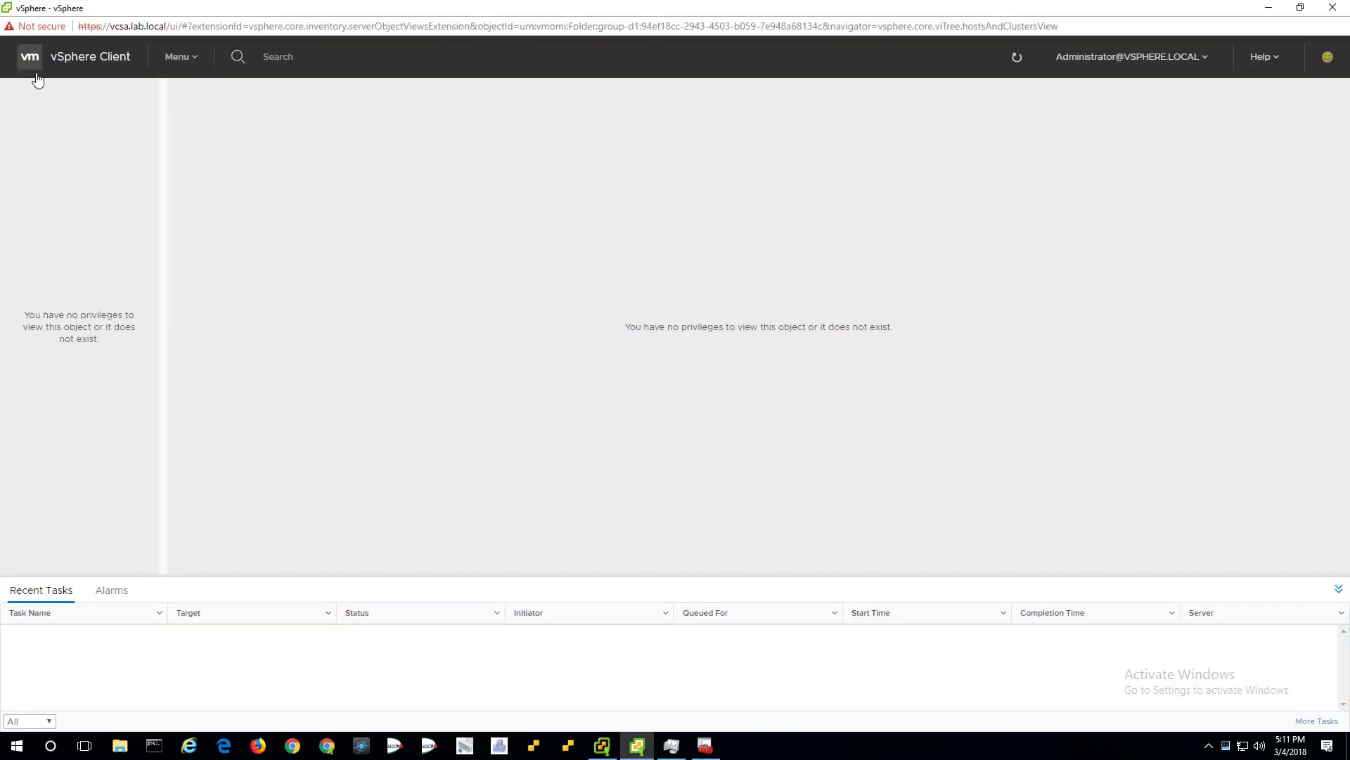
click(96, 61)
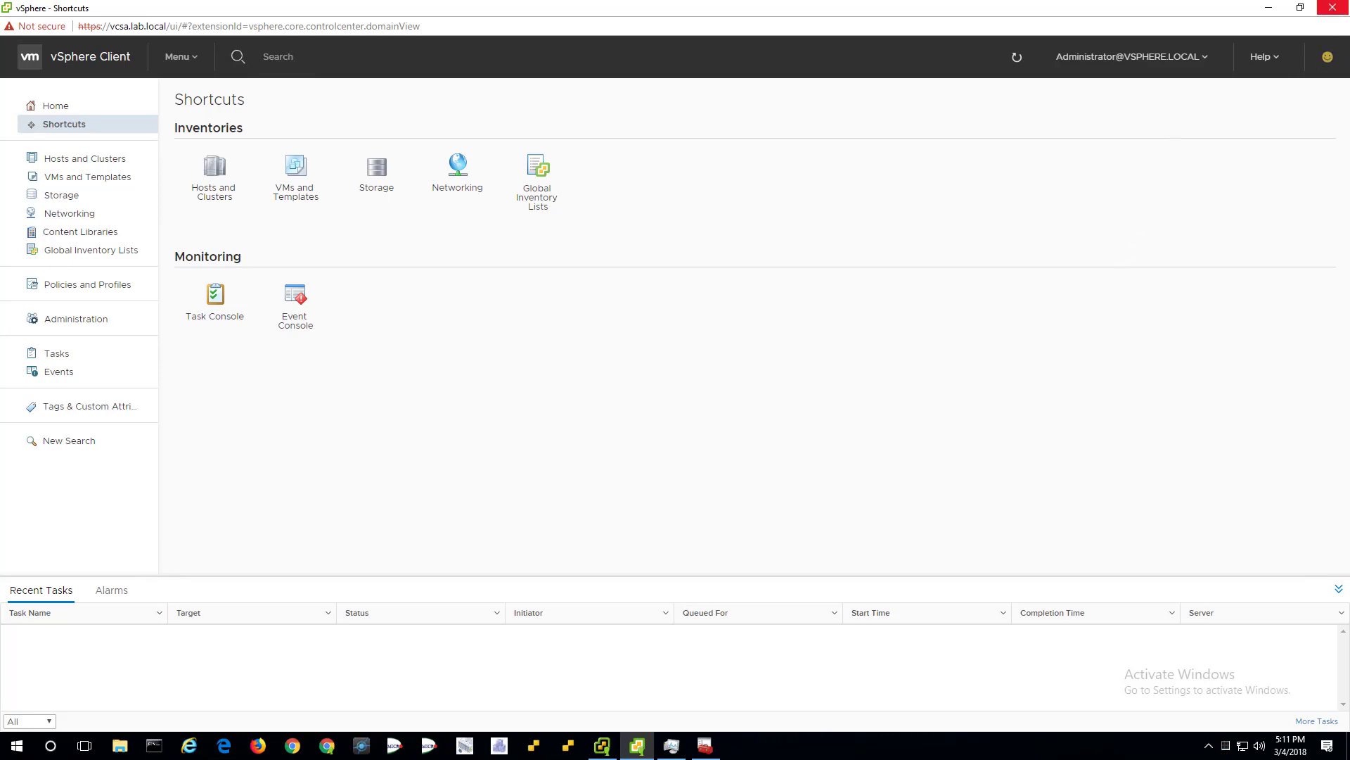
Step: Open TinkerTry's 'VMware vSphere Taskbar Shortcuts Unleashed' article in Chrome, skim it, then minimize Chrome
click(293, 746)
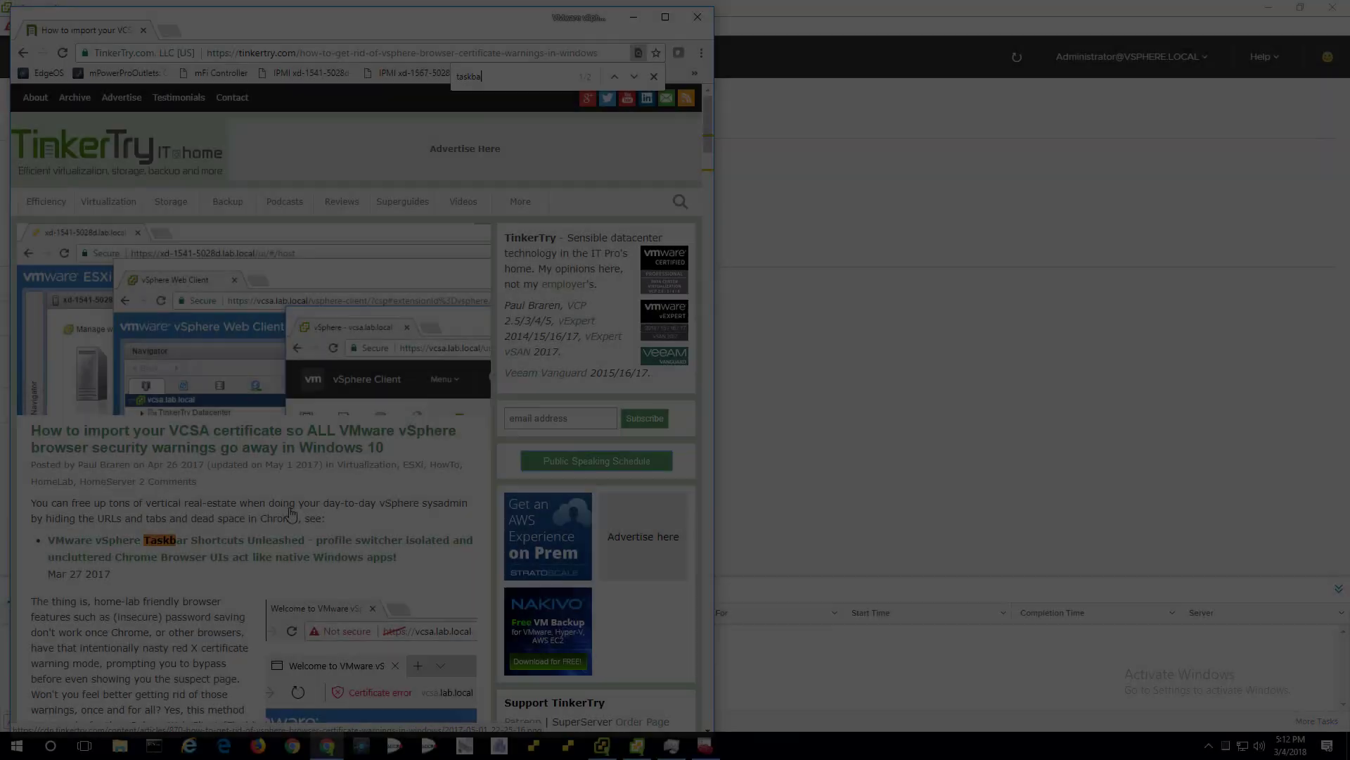
text(r)
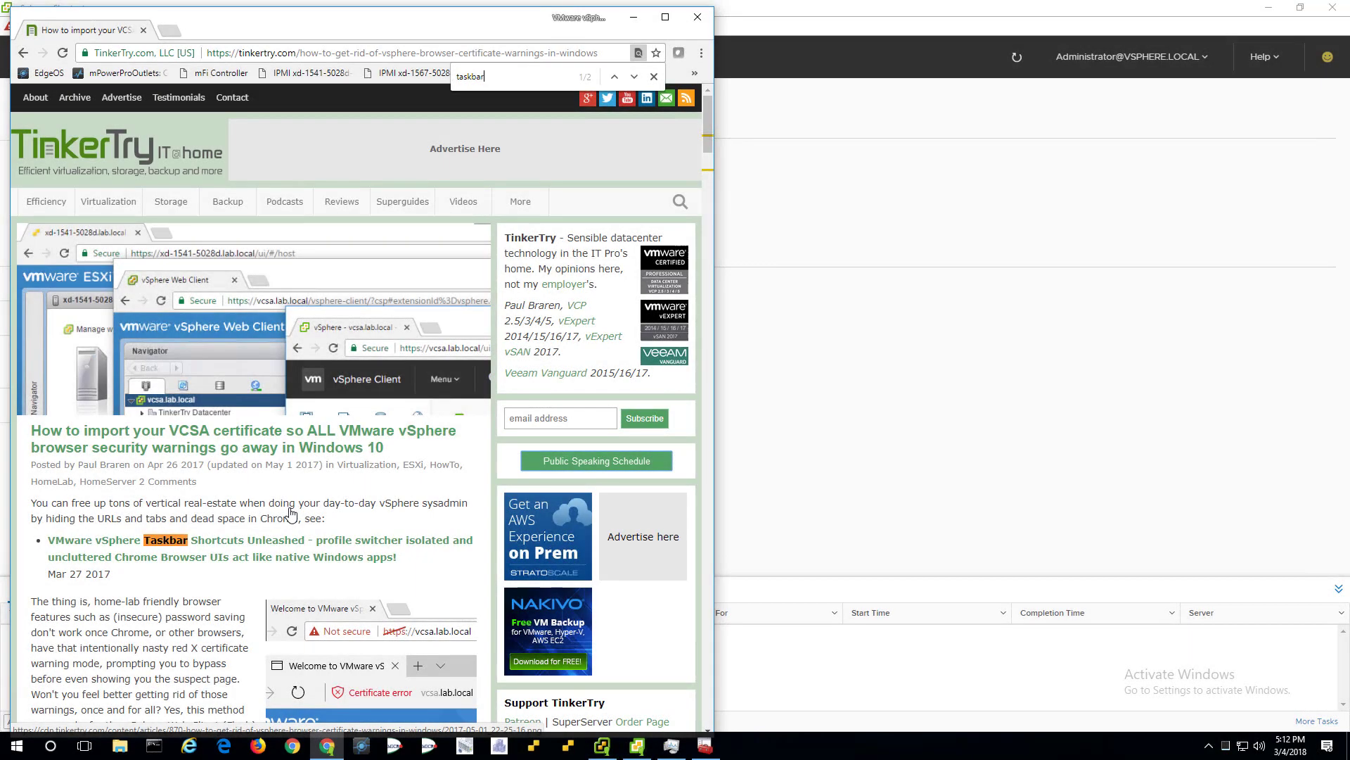
click(296, 547)
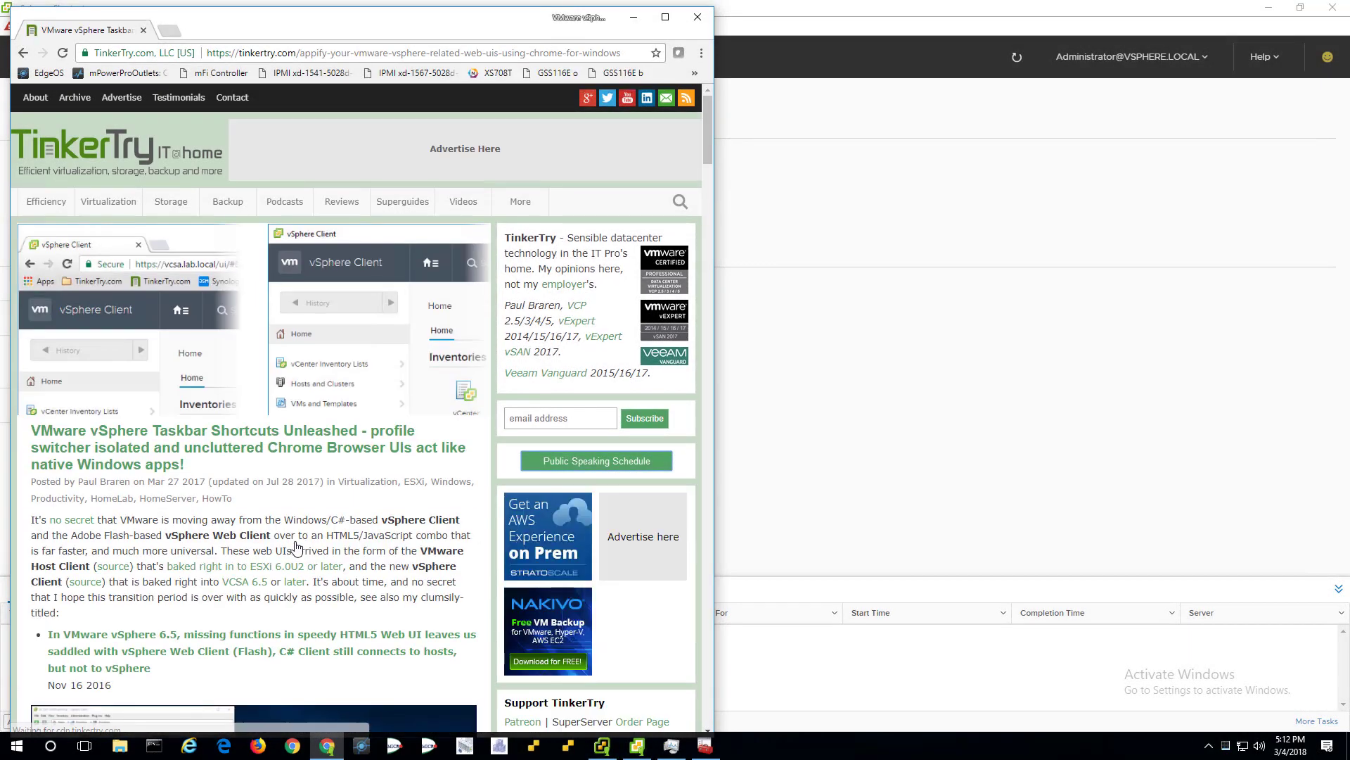
scroll(301, 552, down, 3)
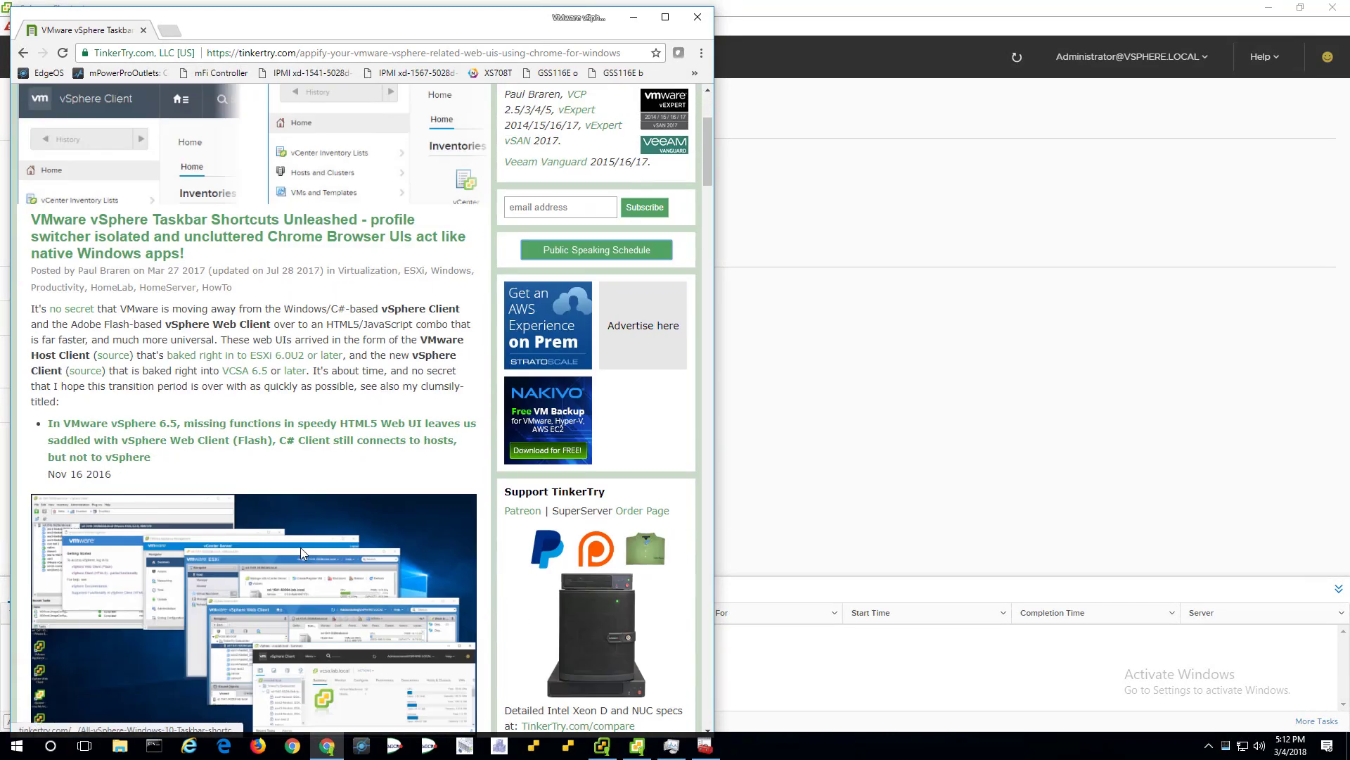
scroll(301, 552, down, 4)
scroll(301, 552, down, 15)
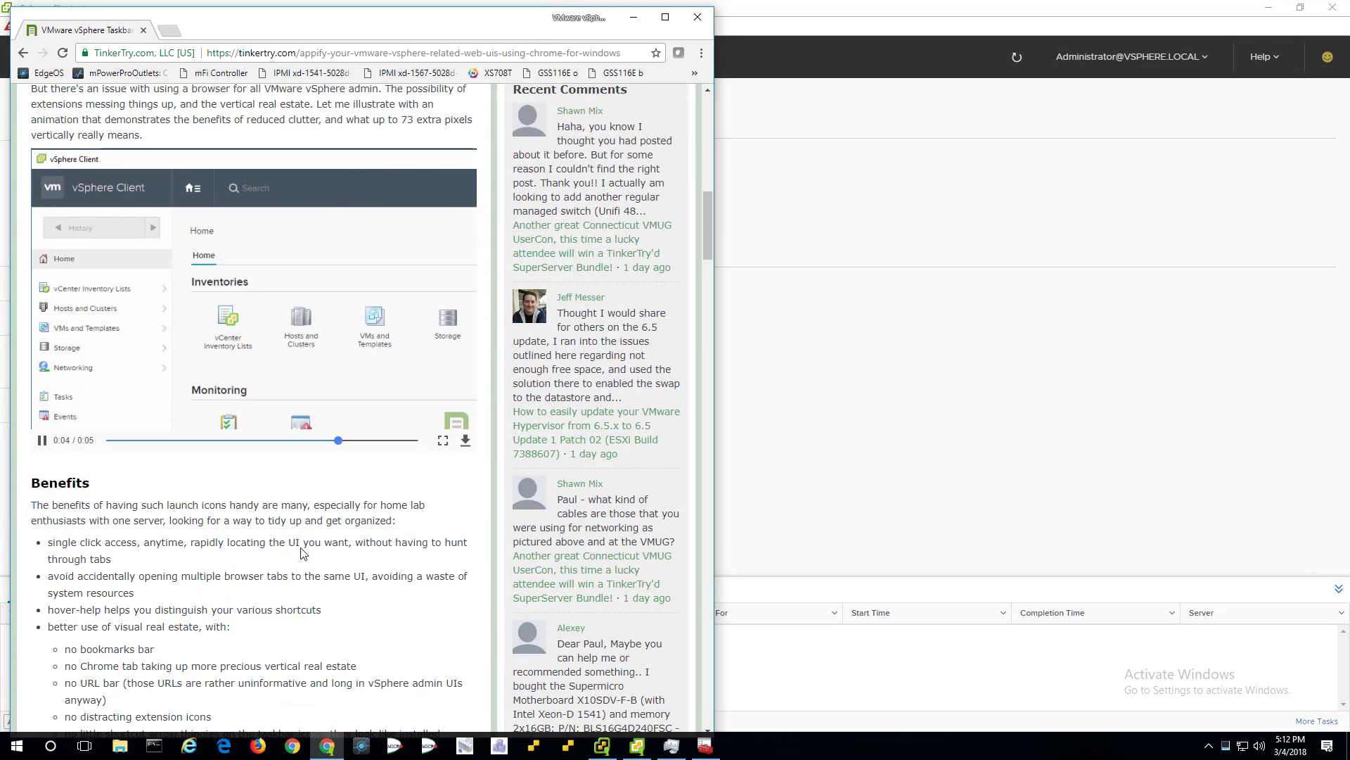
click(634, 18)
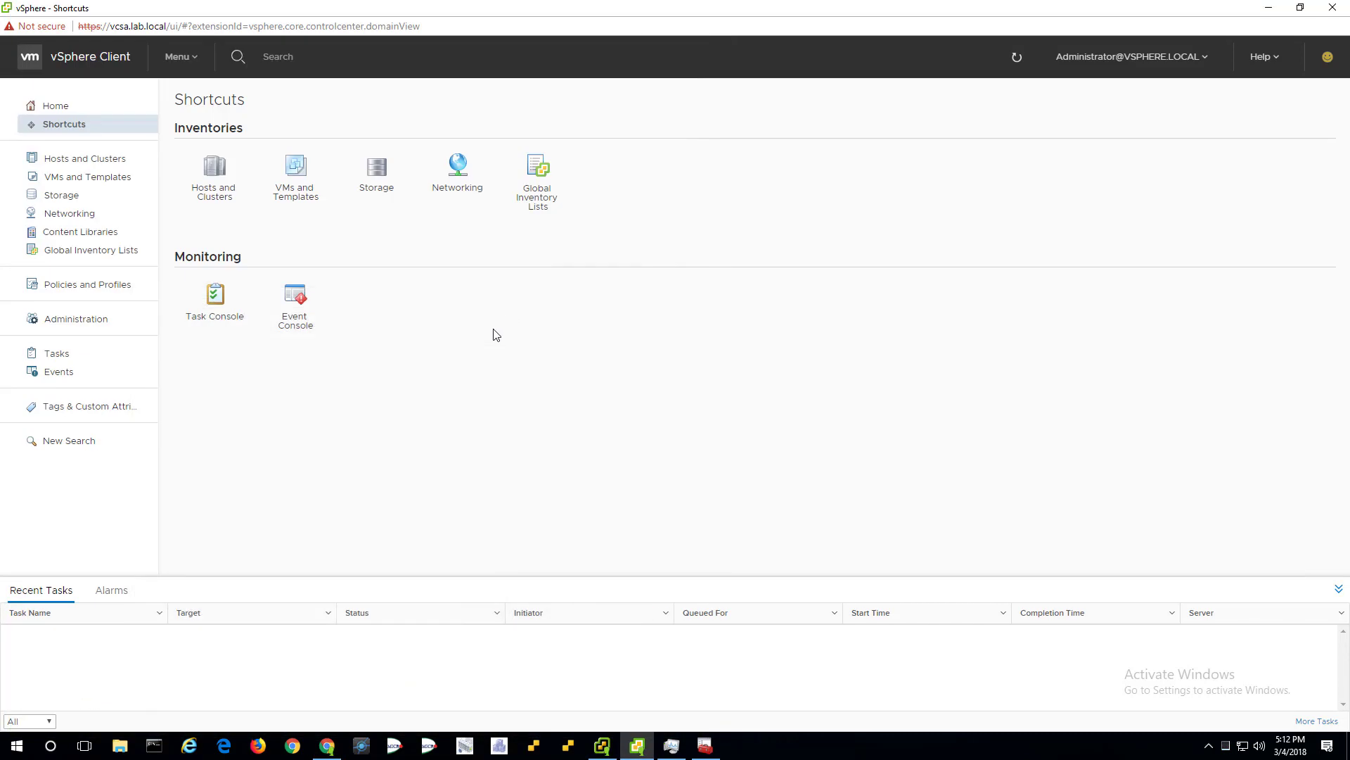
Step: Minimize the vSphere Client, close the vSphere Web Client window, and launch Internet Explorer
click(1269, 8)
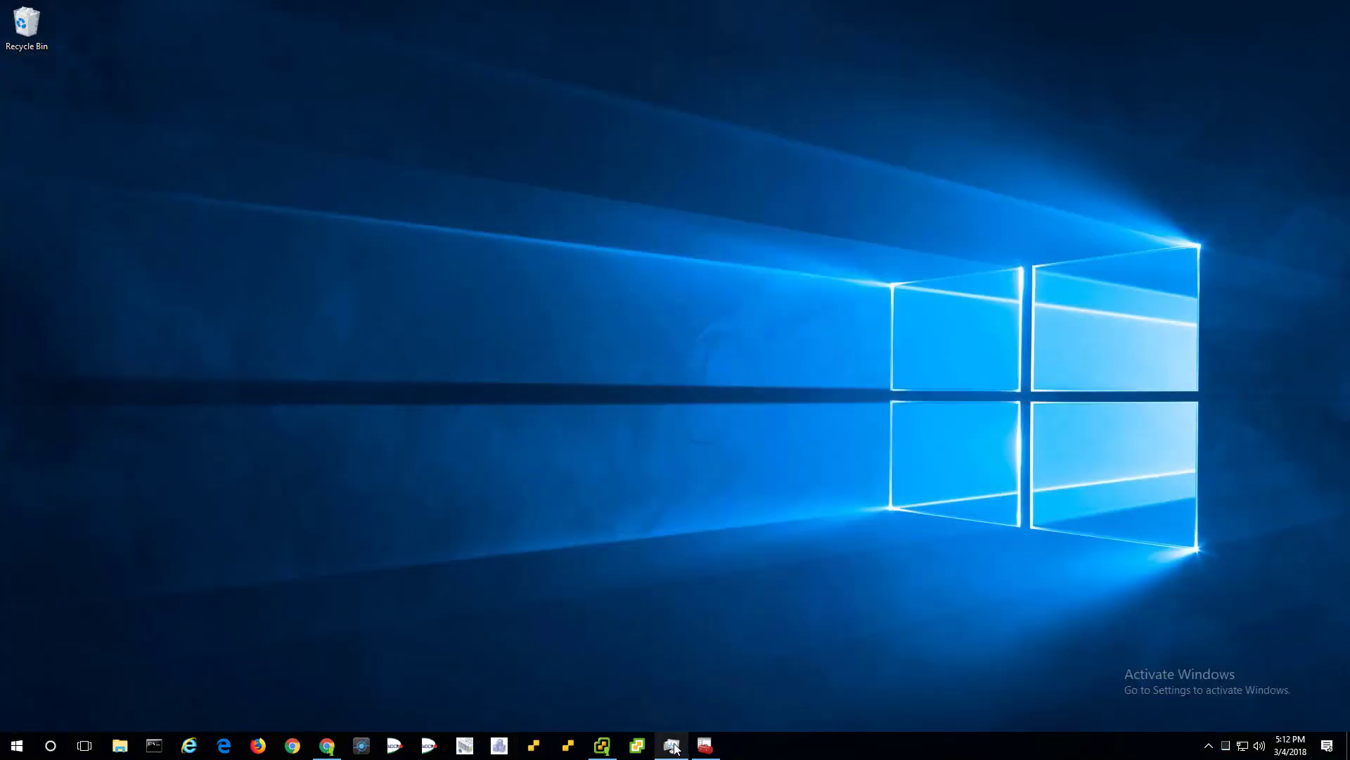
click(602, 745)
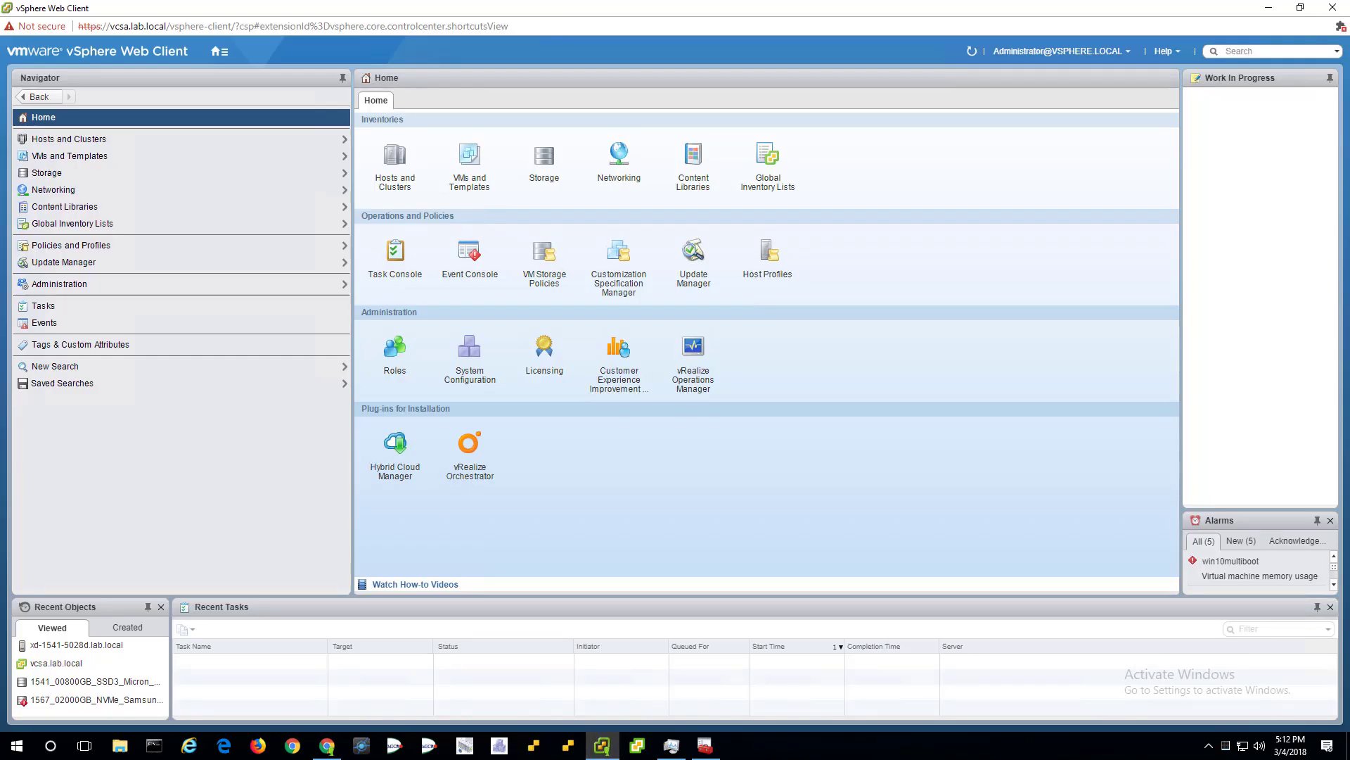
click(1334, 9)
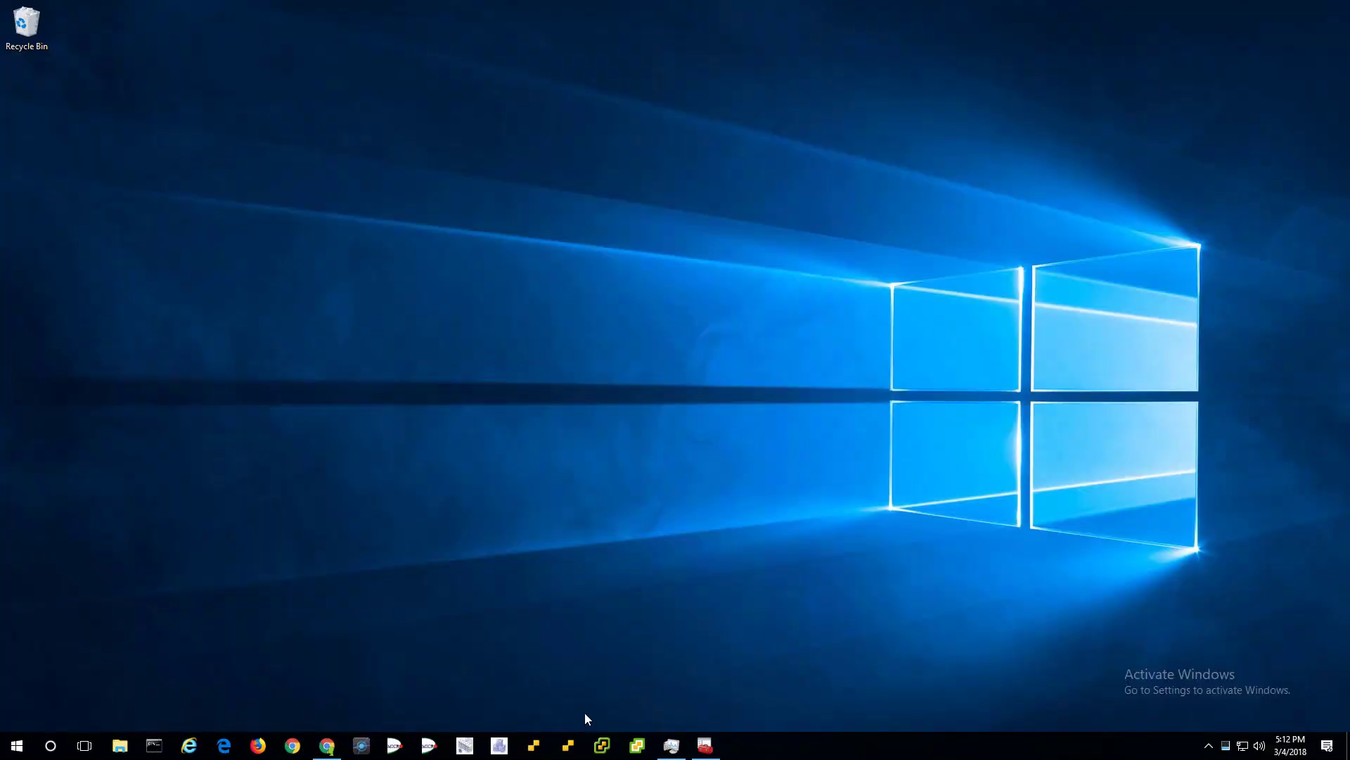
click(189, 745)
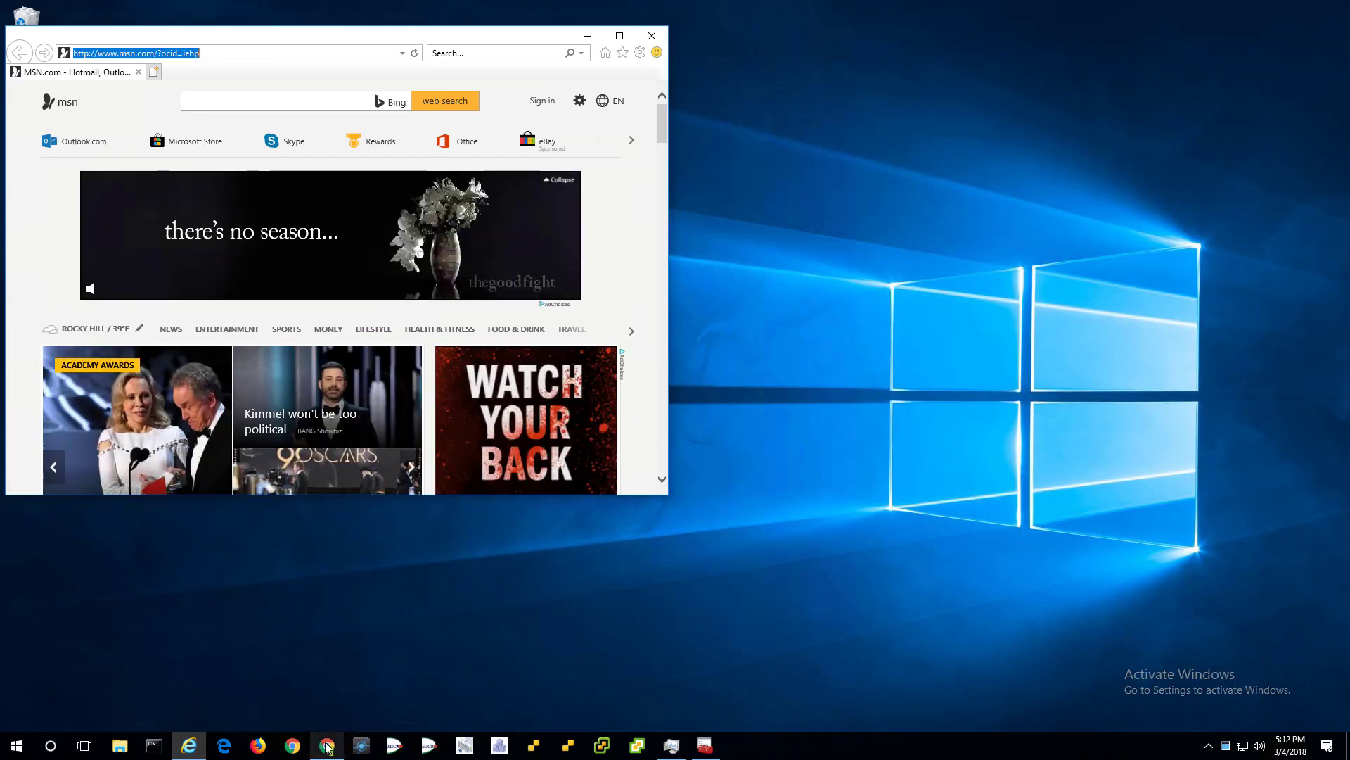
click(327, 745)
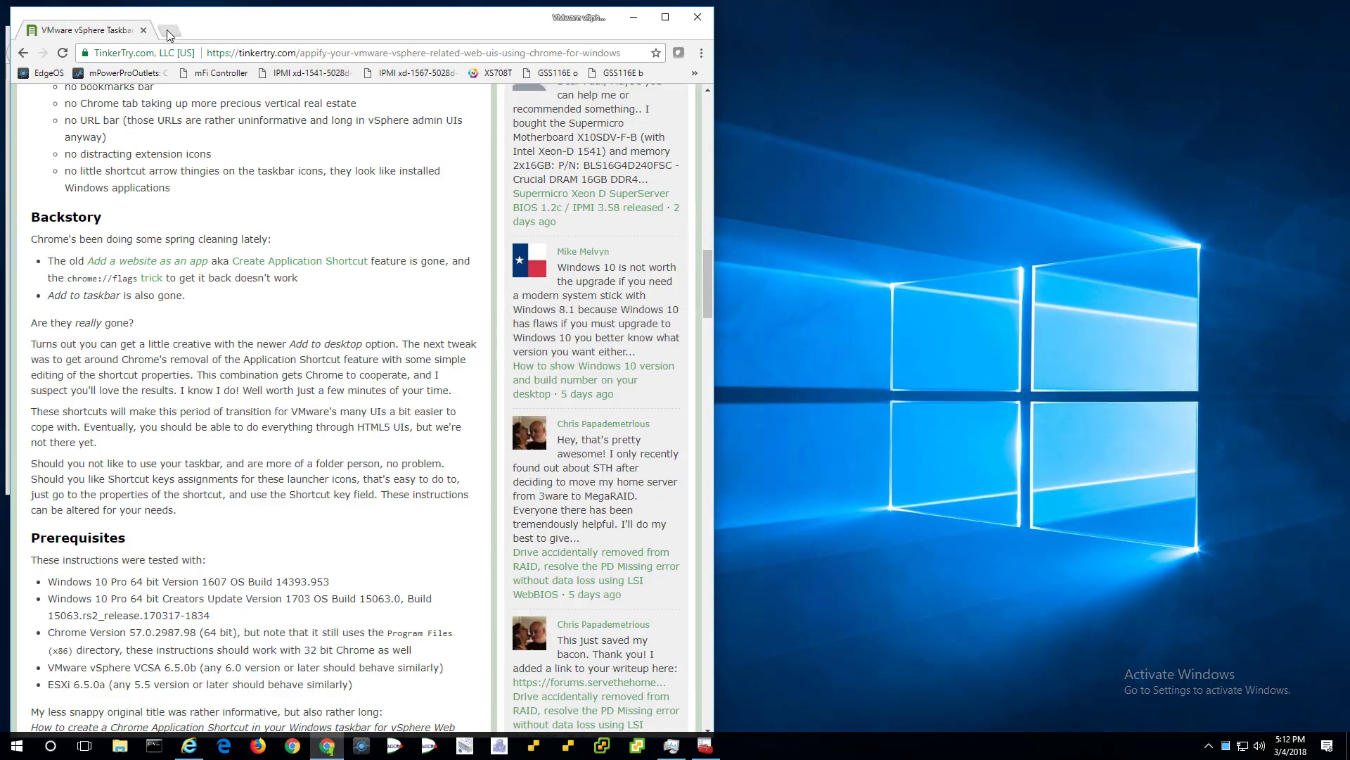
click(694, 73)
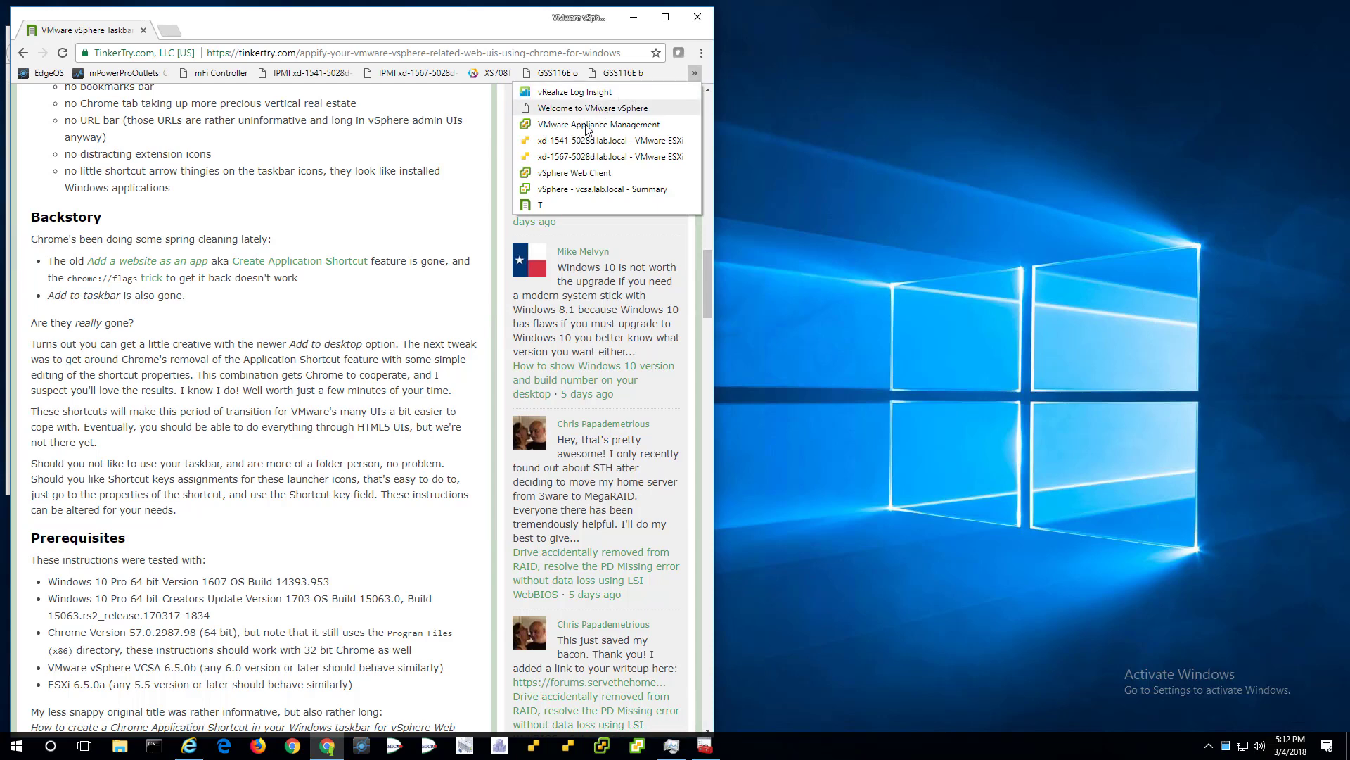
click(575, 172)
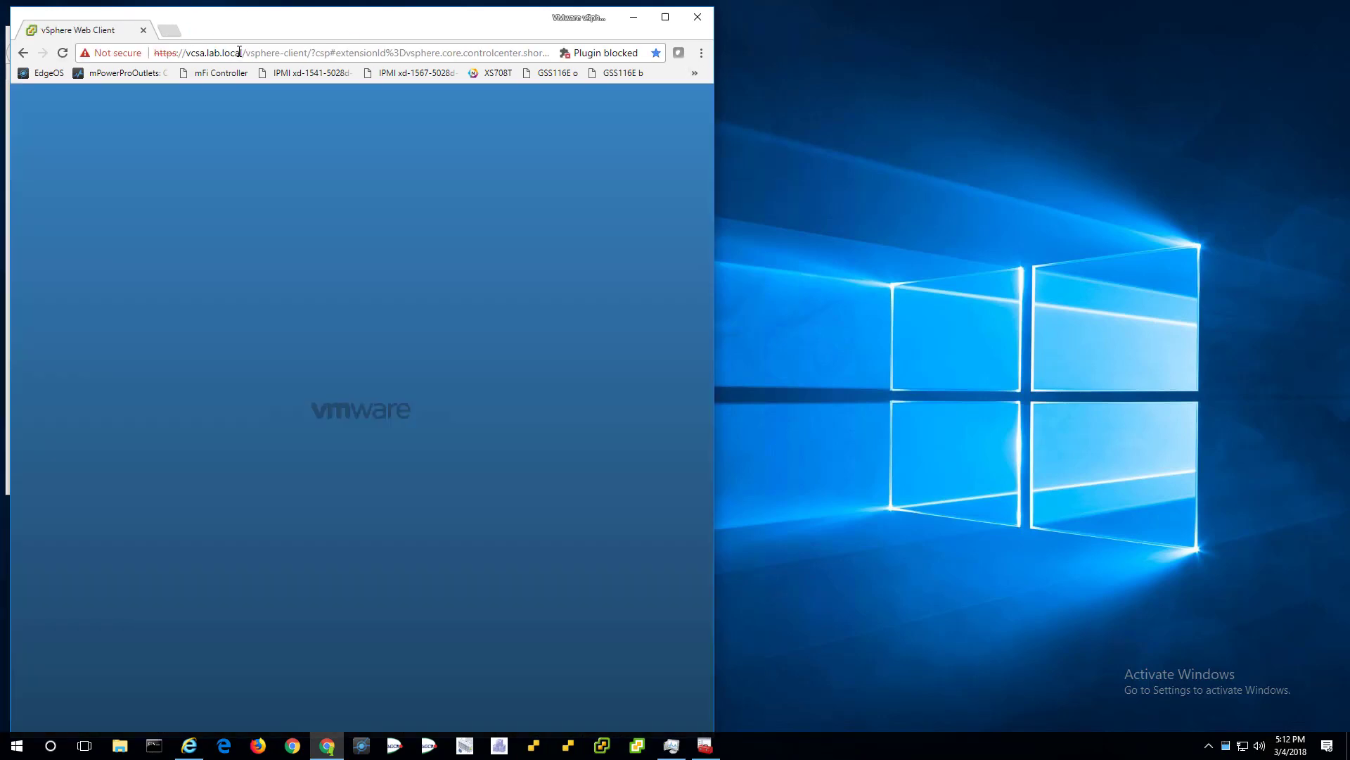
click(246, 53)
click(247, 53)
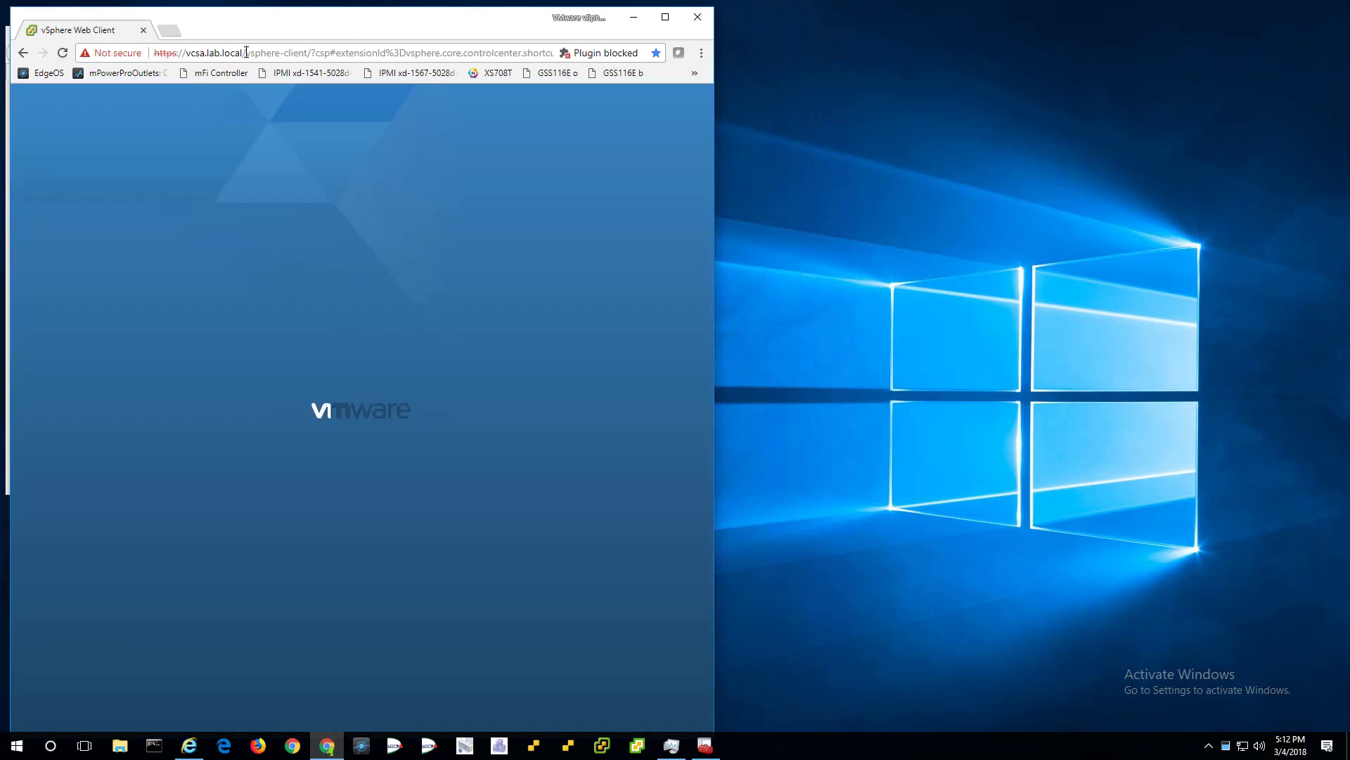
drag(244, 53, 142, 46)
key(ctrl+c)
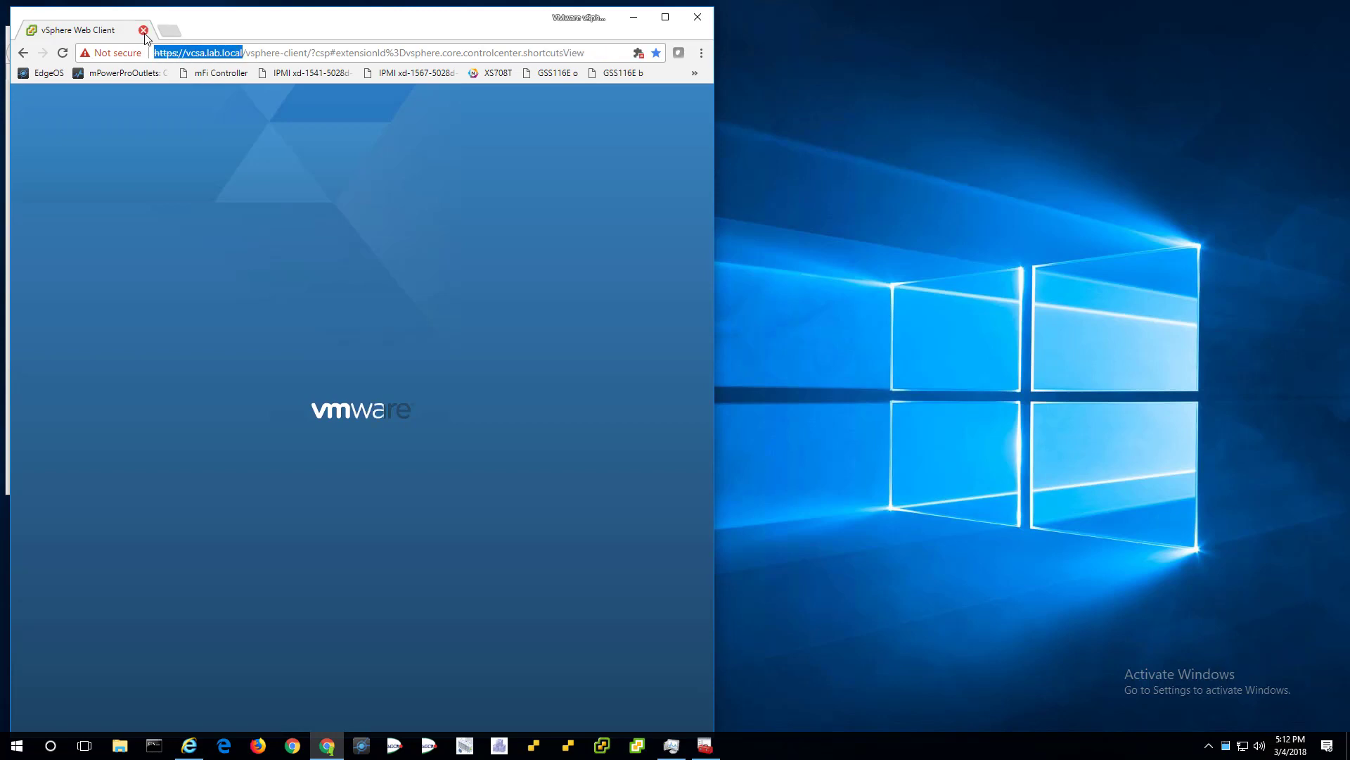
click(144, 30)
Step: Load vcsa.lab.local in Internet Explorer, continue past the certificate warning, and enlarge the window
key(ctrl+v)
key(Return)
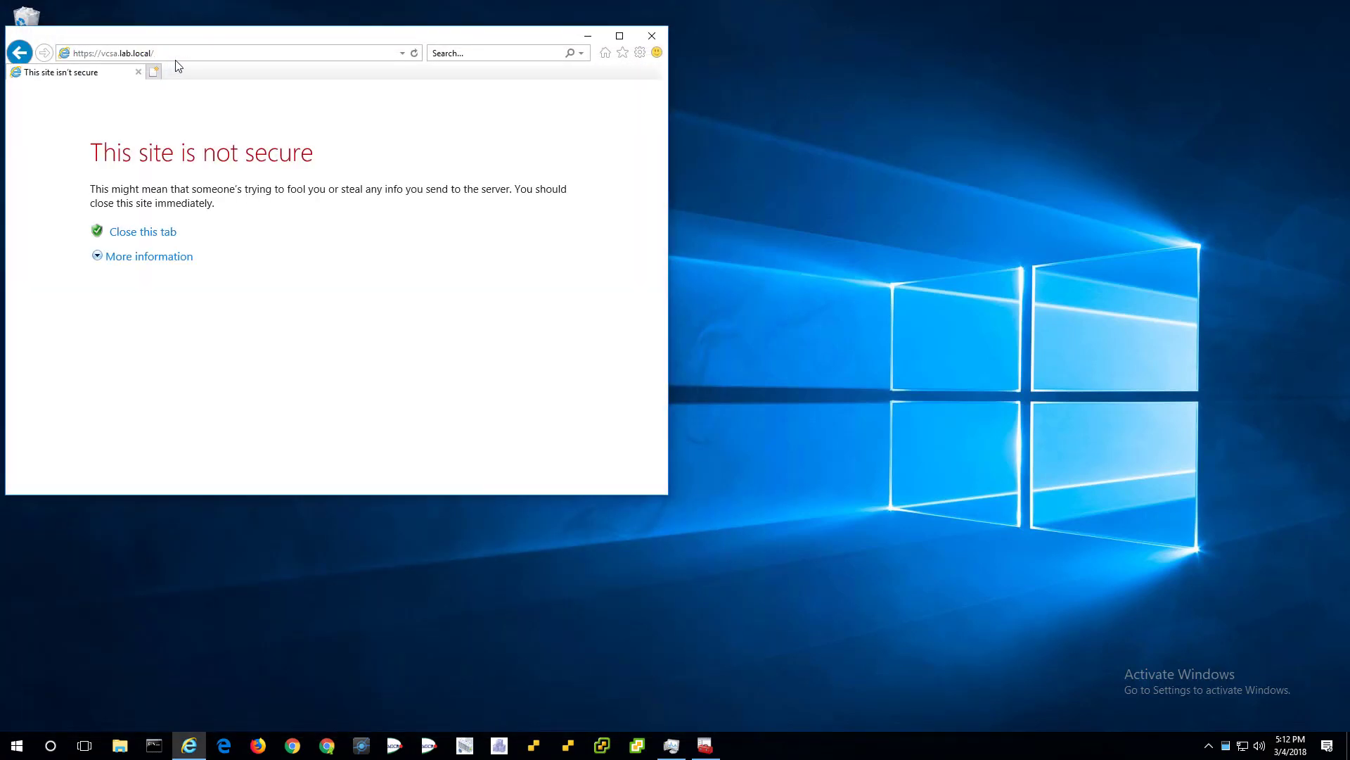
click(126, 260)
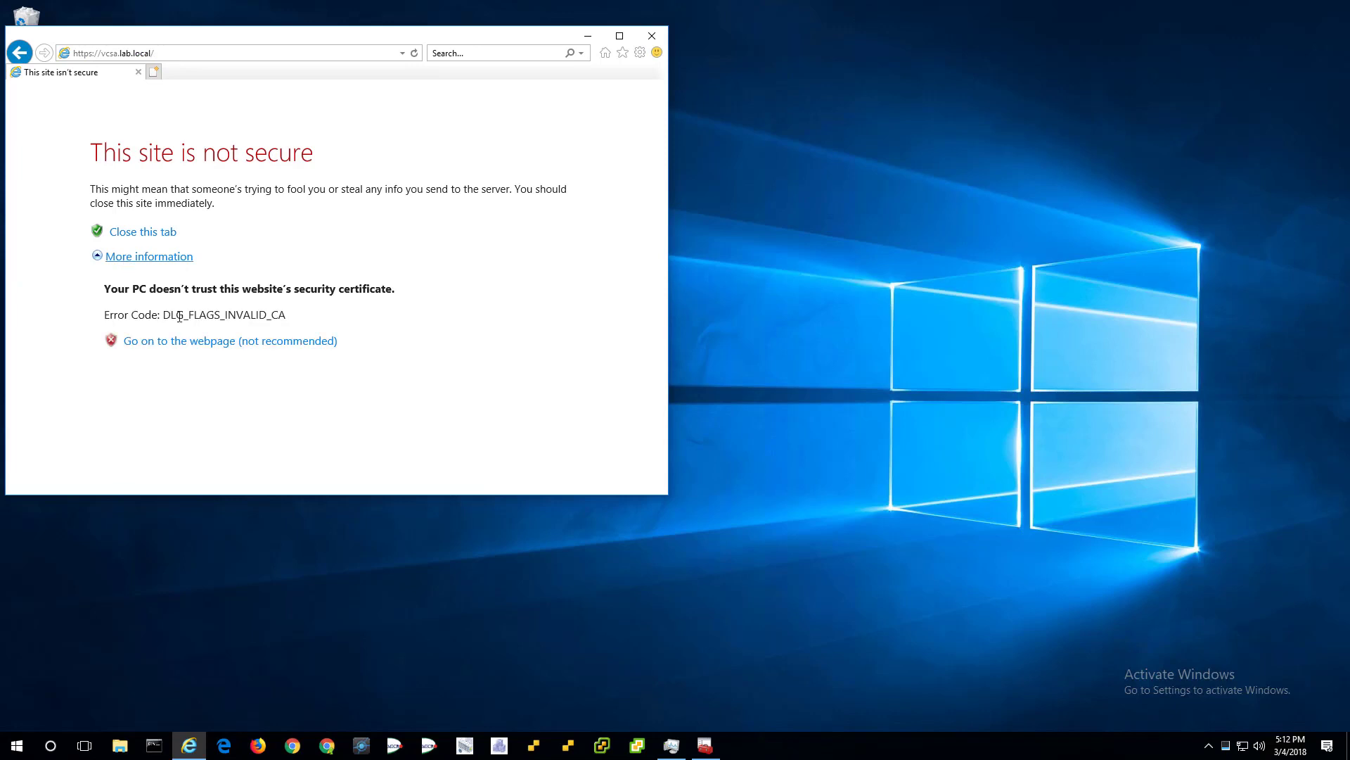
click(214, 342)
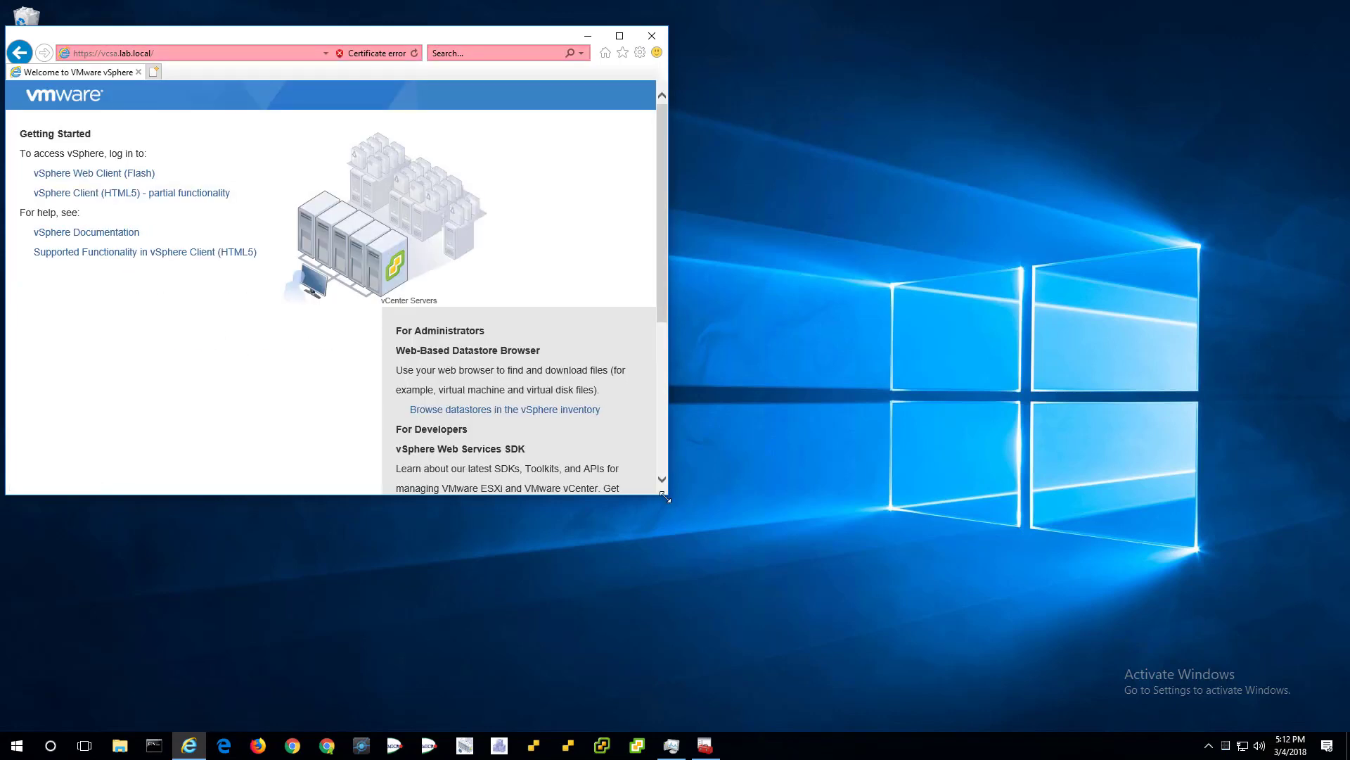
drag(664, 498, 930, 645)
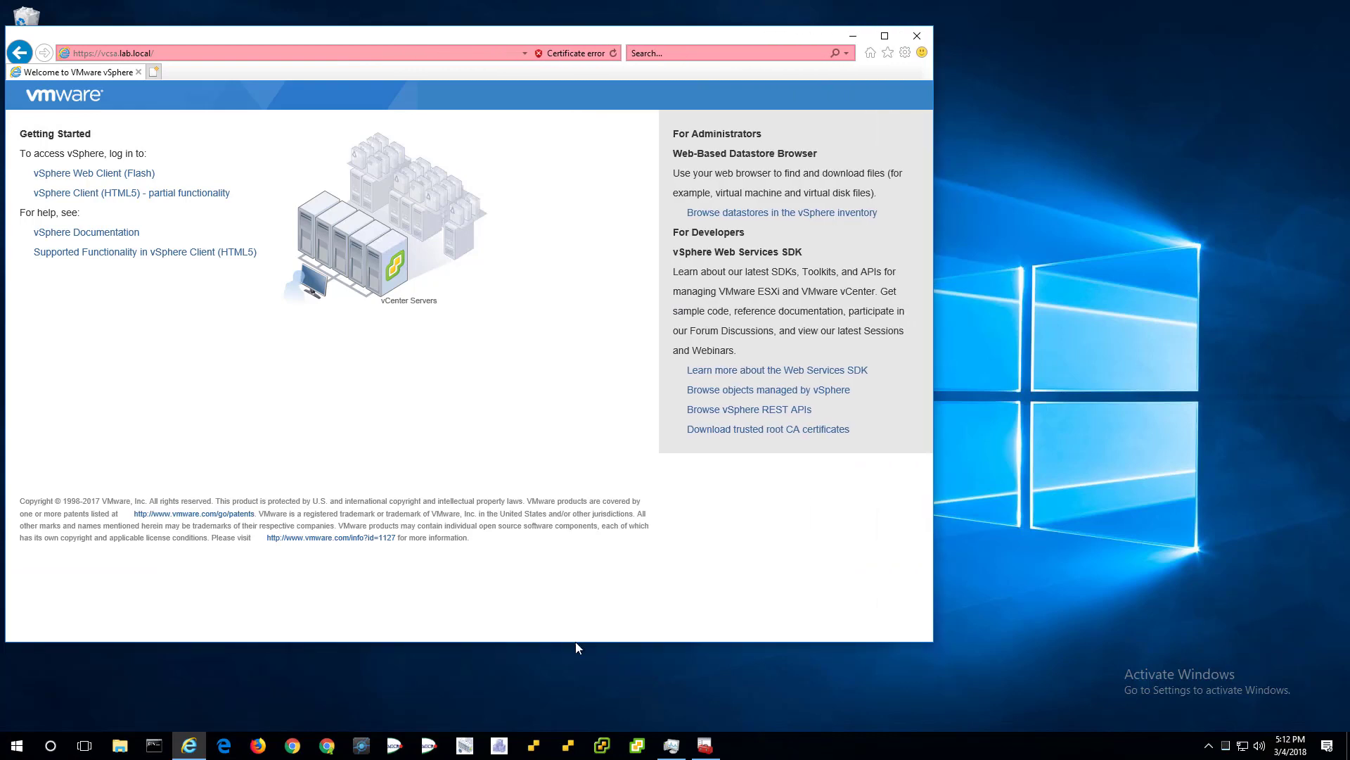
Step: Load vcsa.lab.local in Microsoft Edge and go on past the certificate warning
click(222, 745)
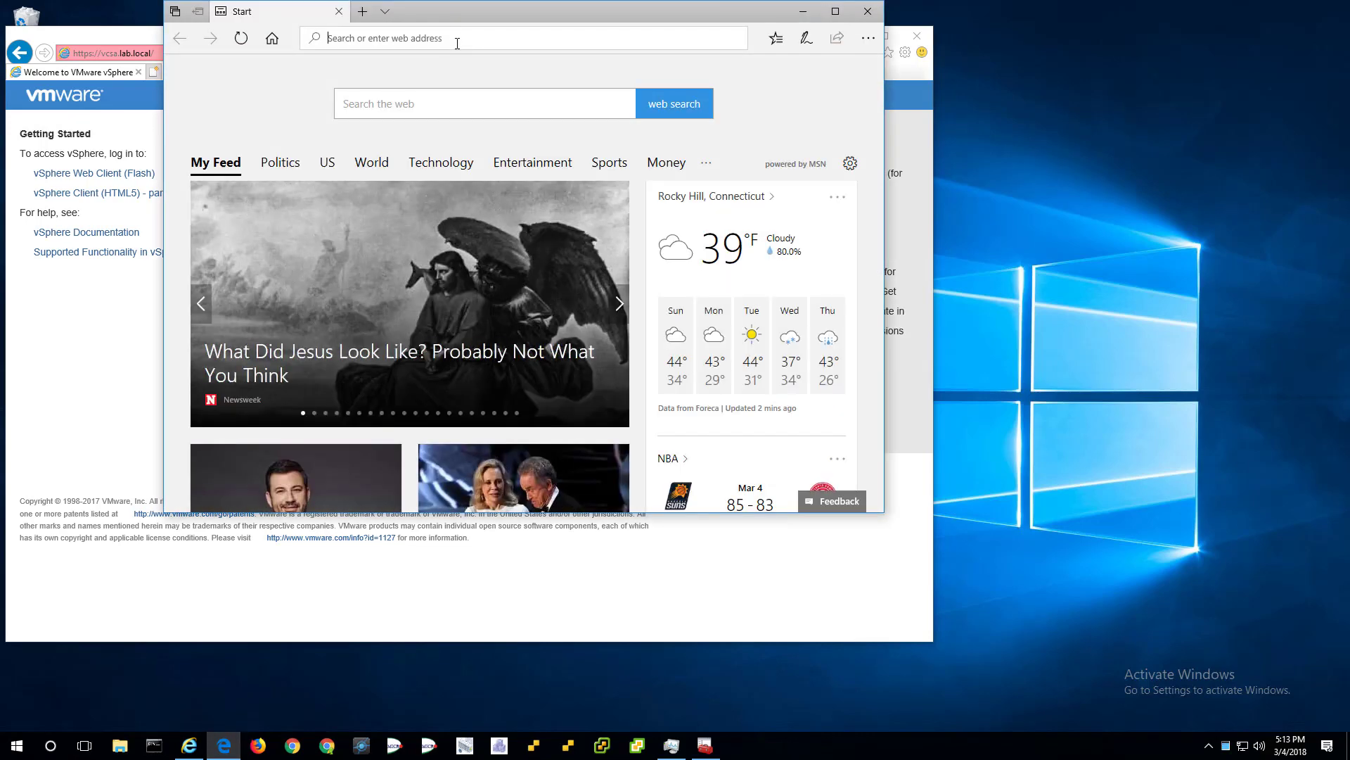
text(https://vcsa.lab.local/)
key(Return)
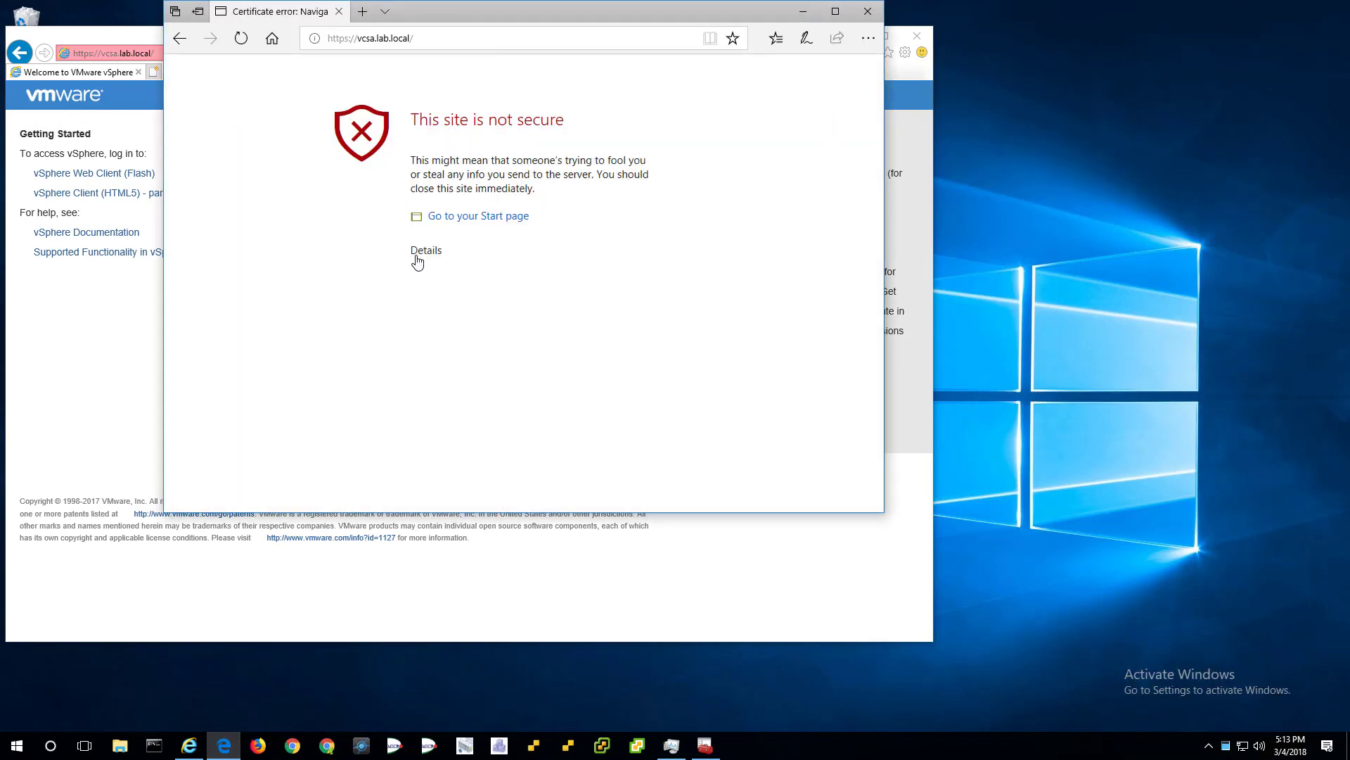
click(416, 257)
click(454, 343)
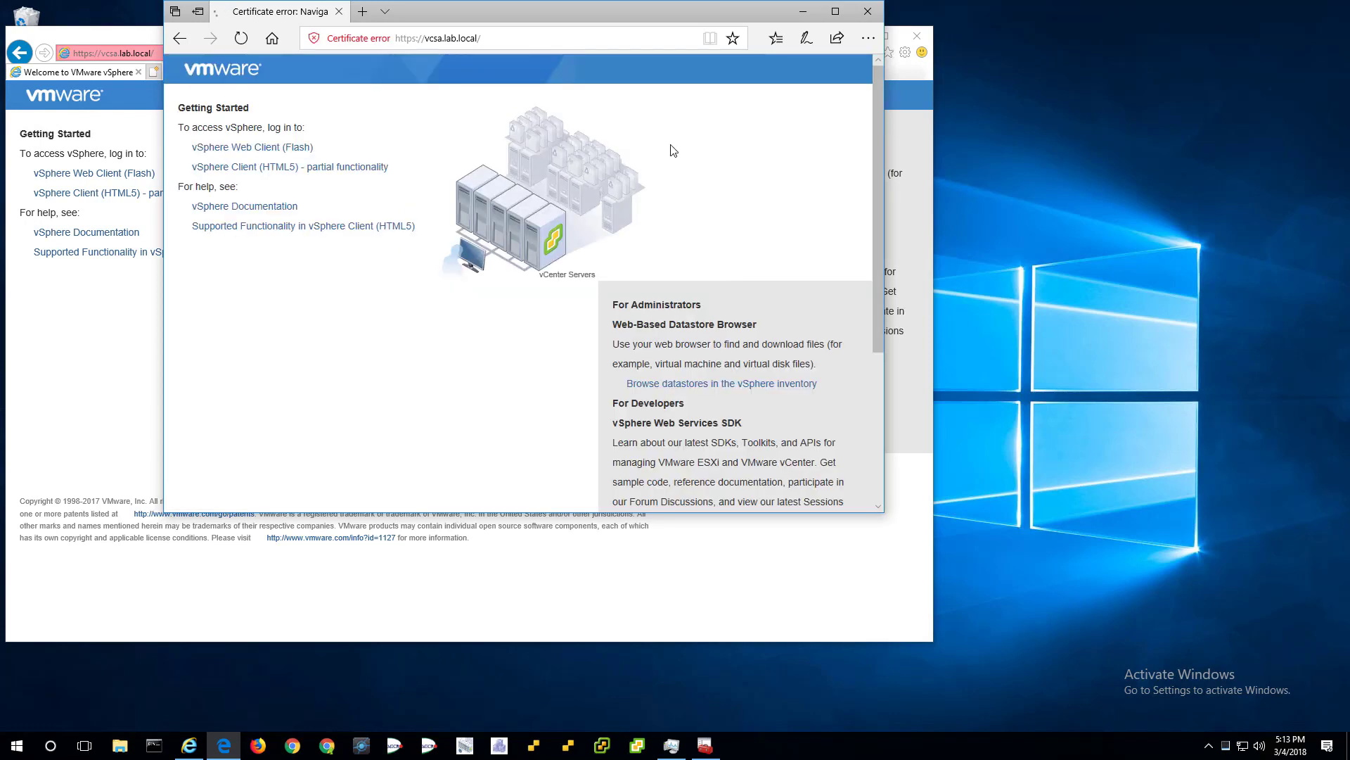
Step: Close Internet Explorer, enlarge Edge, and download the trusted root CA certificates as download.zip
click(917, 36)
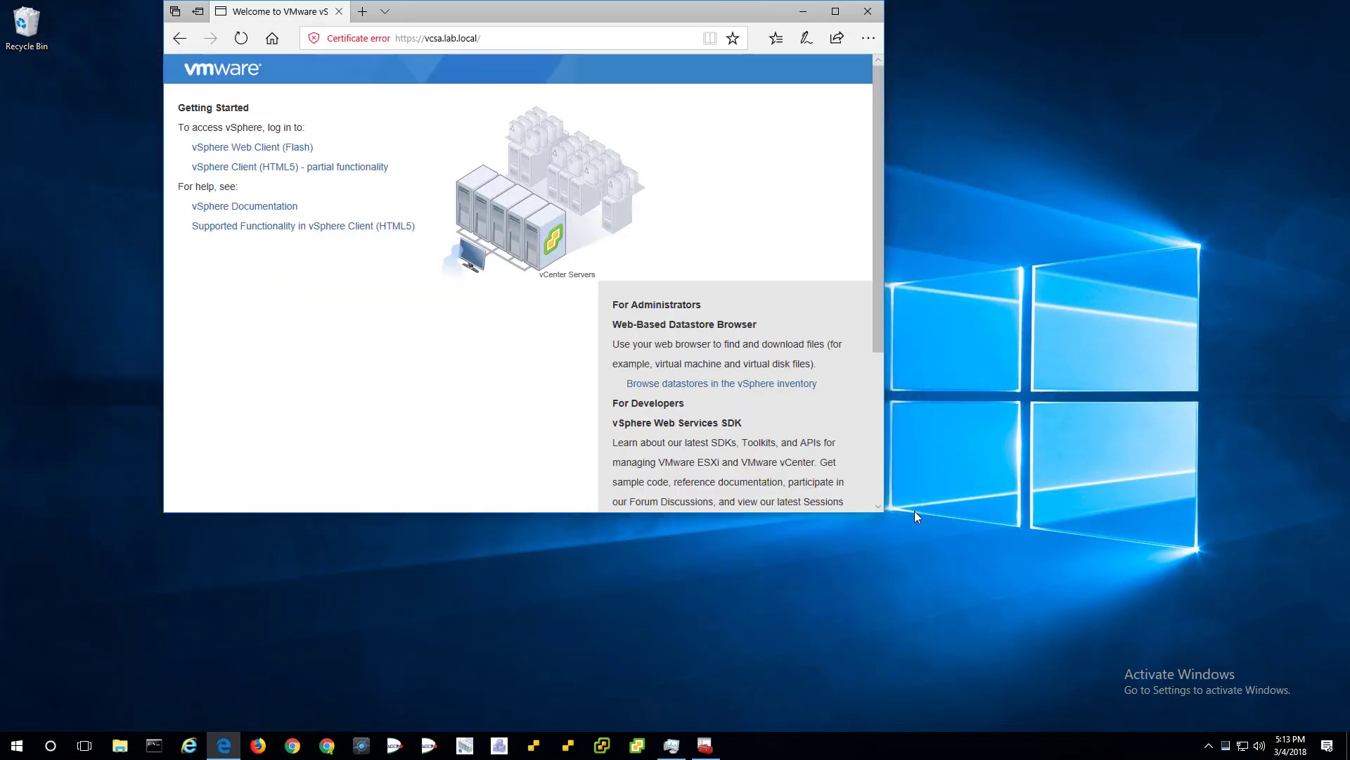
drag(884, 512, 1203, 611)
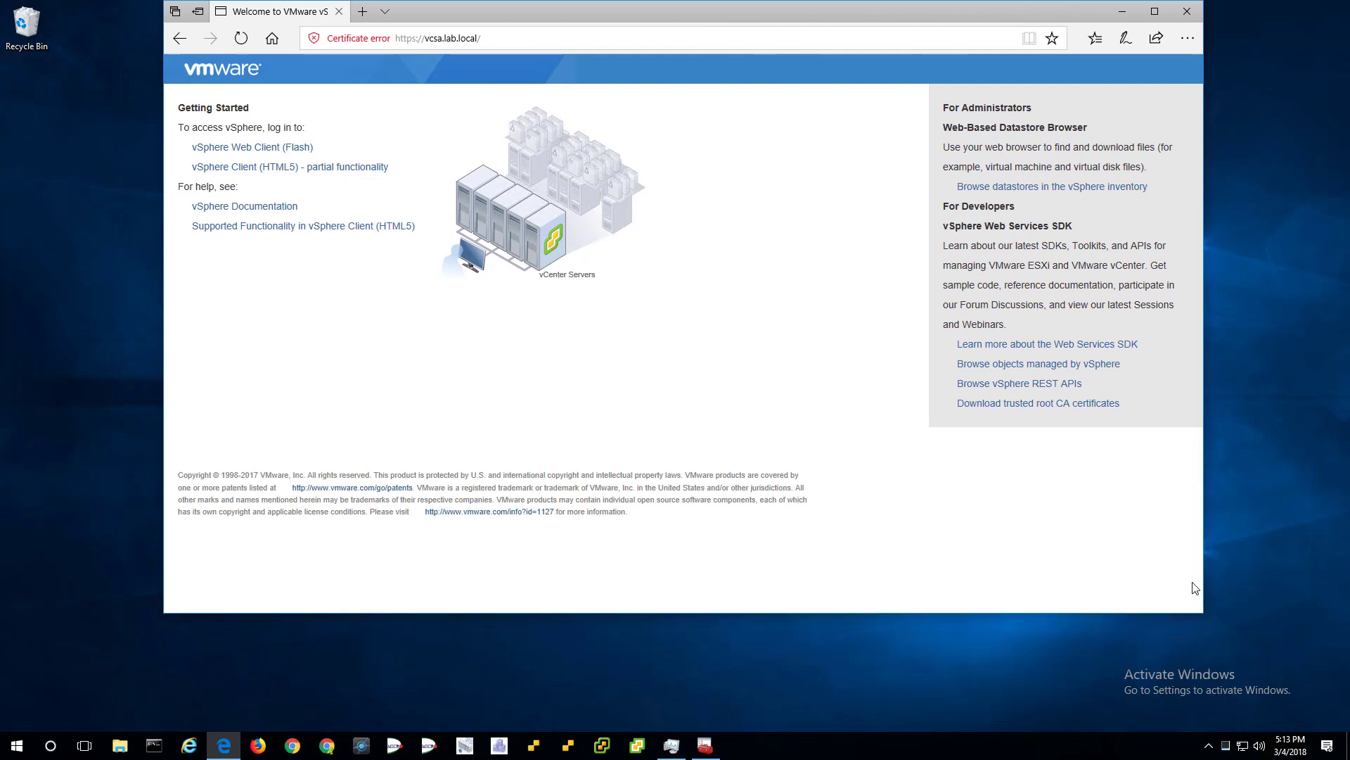
click(1073, 409)
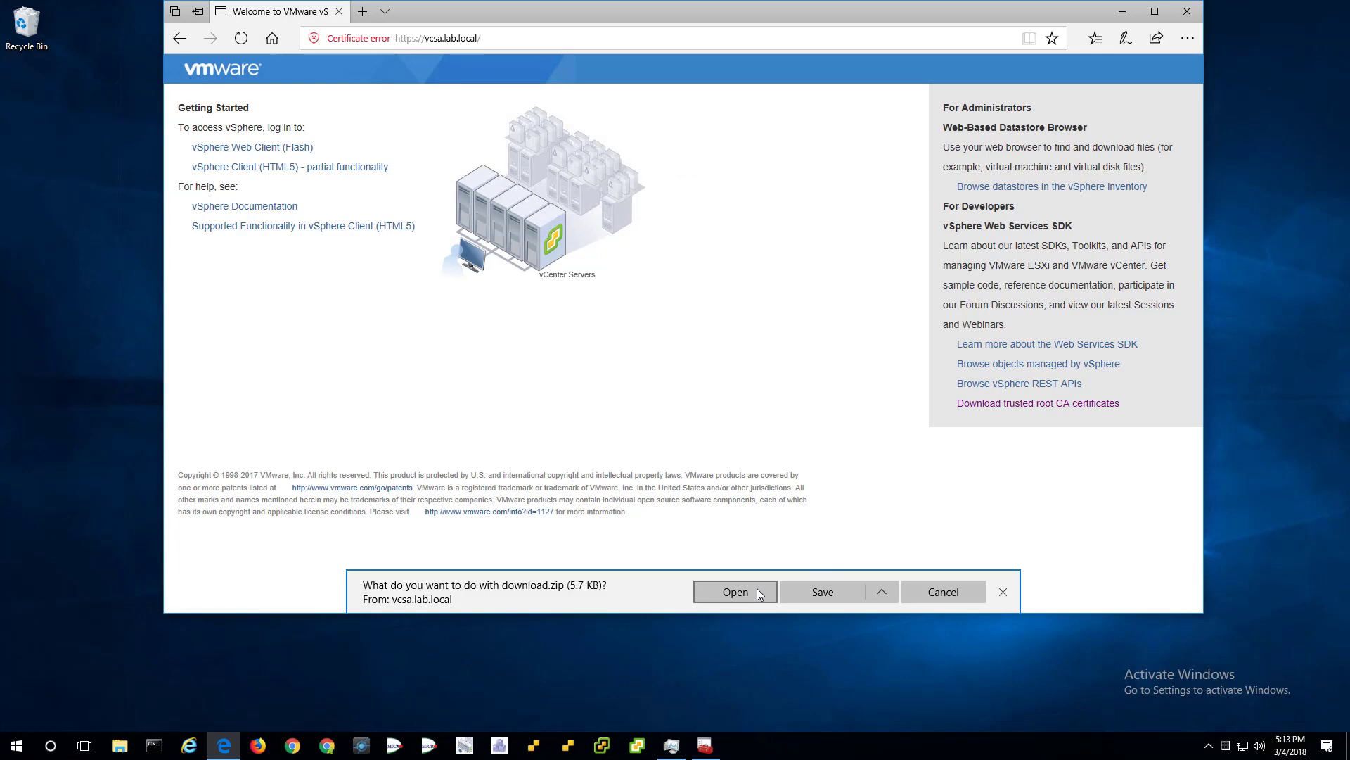
Step: Open download.zip and launch the certificate 926c2d7b.0.crt from its certs\win folder
click(735, 591)
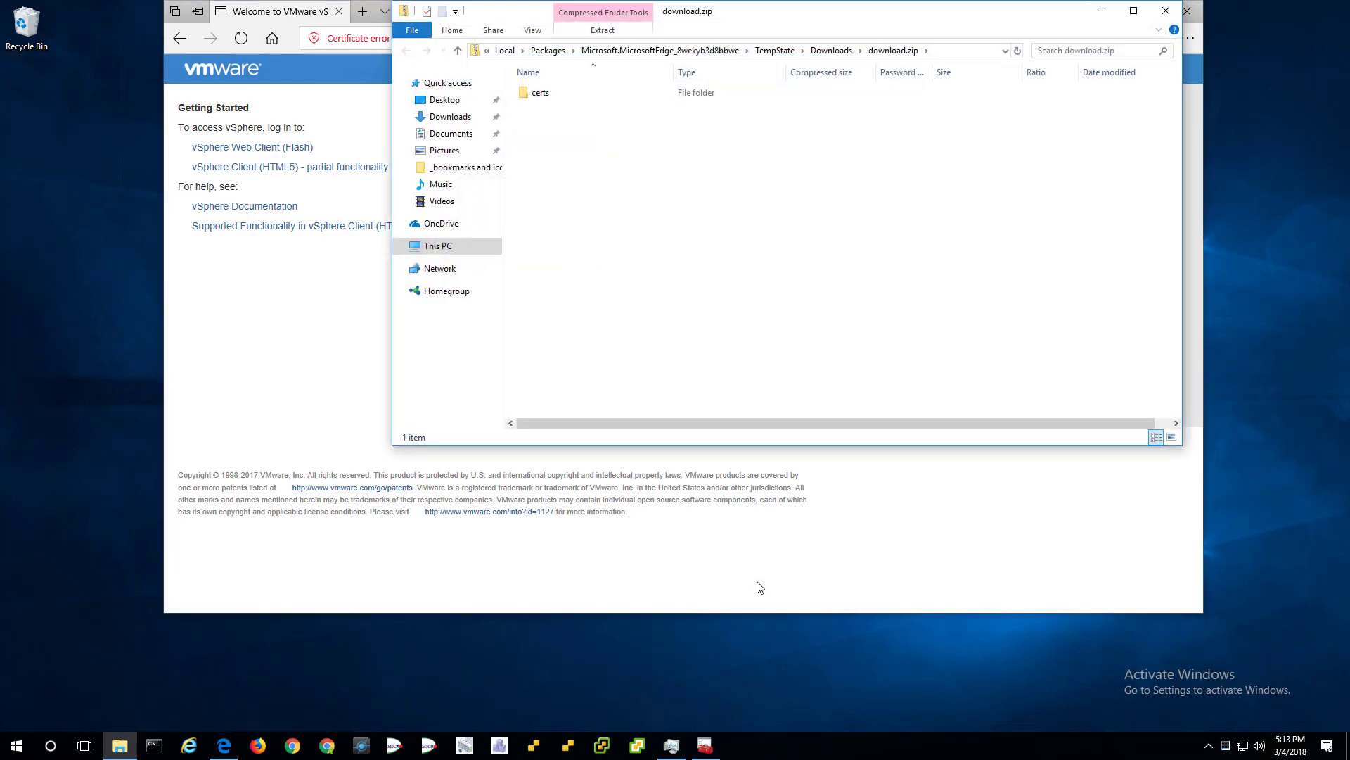
double_click(552, 96)
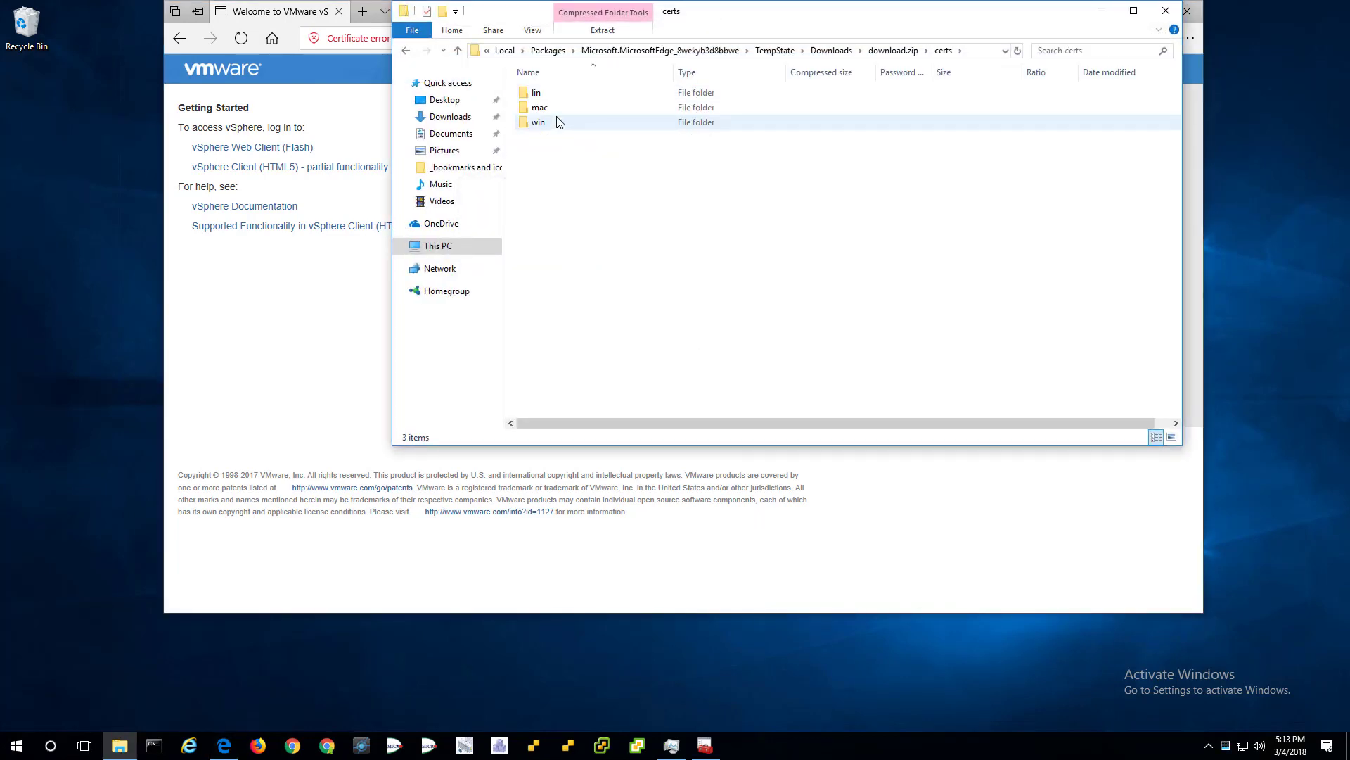
double_click(559, 121)
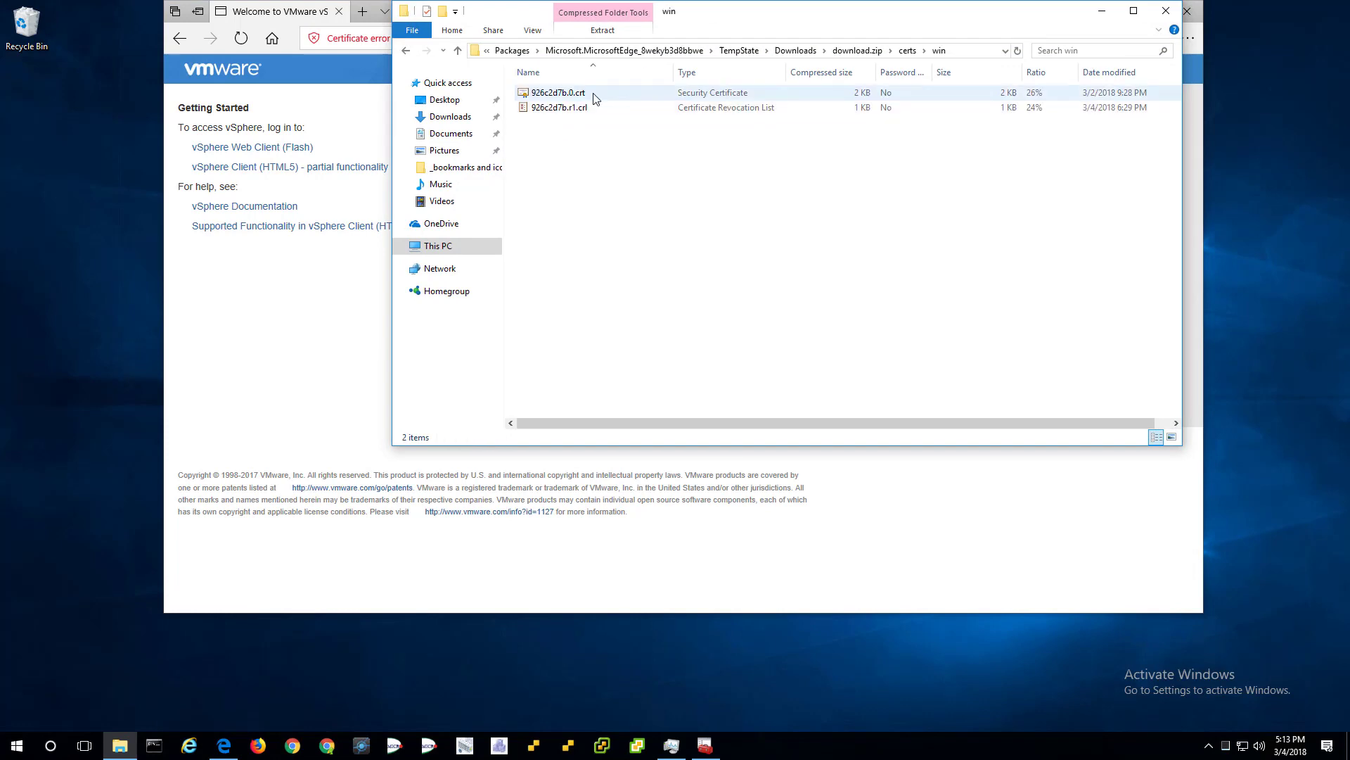
click(594, 98)
double_click(594, 98)
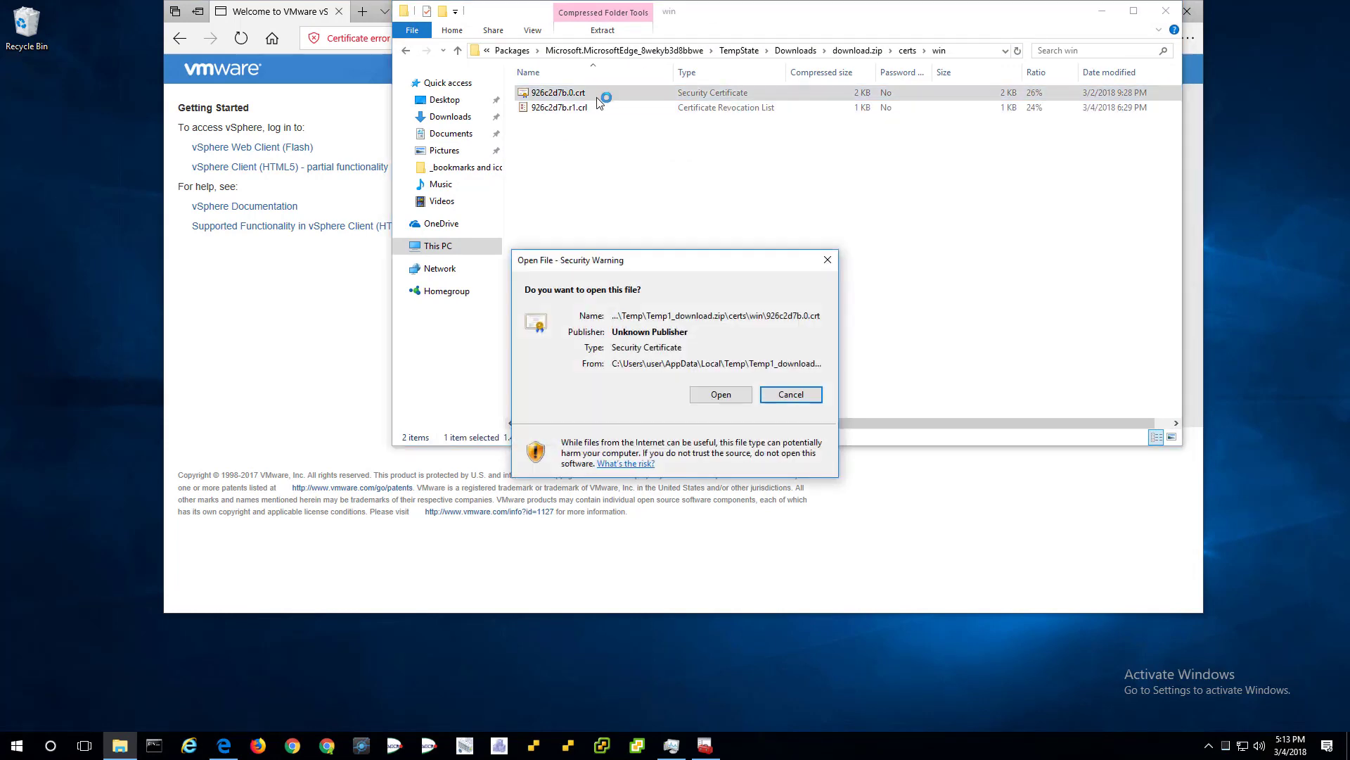
Step: Import 926c2d7b.0.crt into the Trusted Root Certification Authorities store and close the certificate windows
click(742, 398)
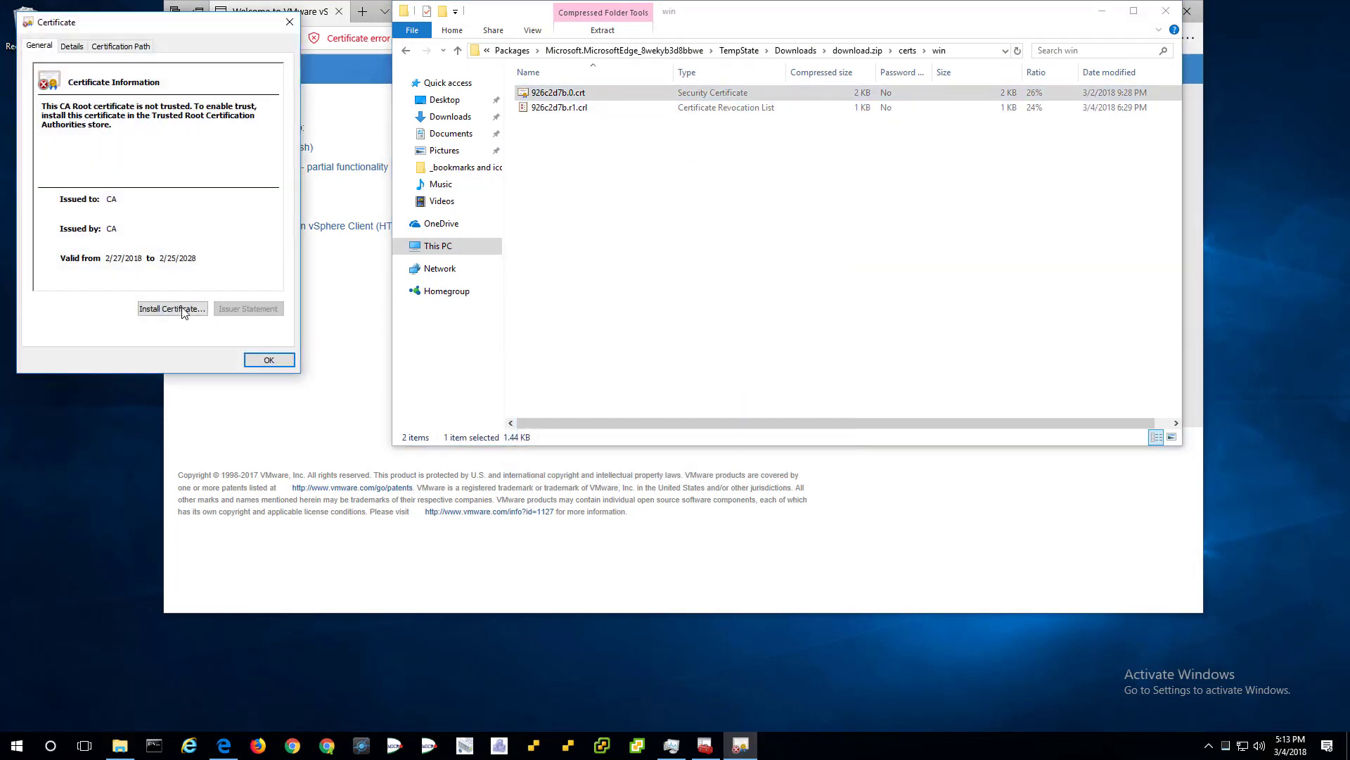
click(172, 309)
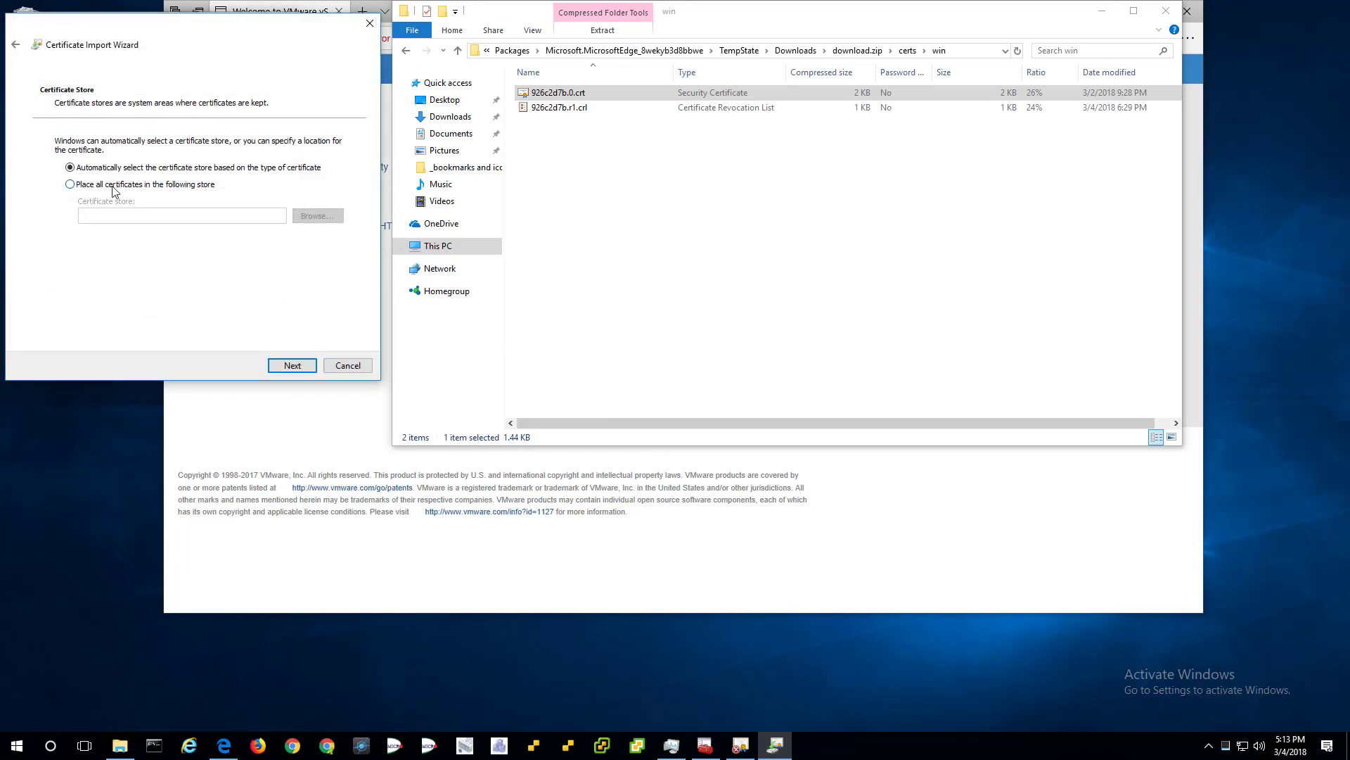
click(113, 185)
click(317, 216)
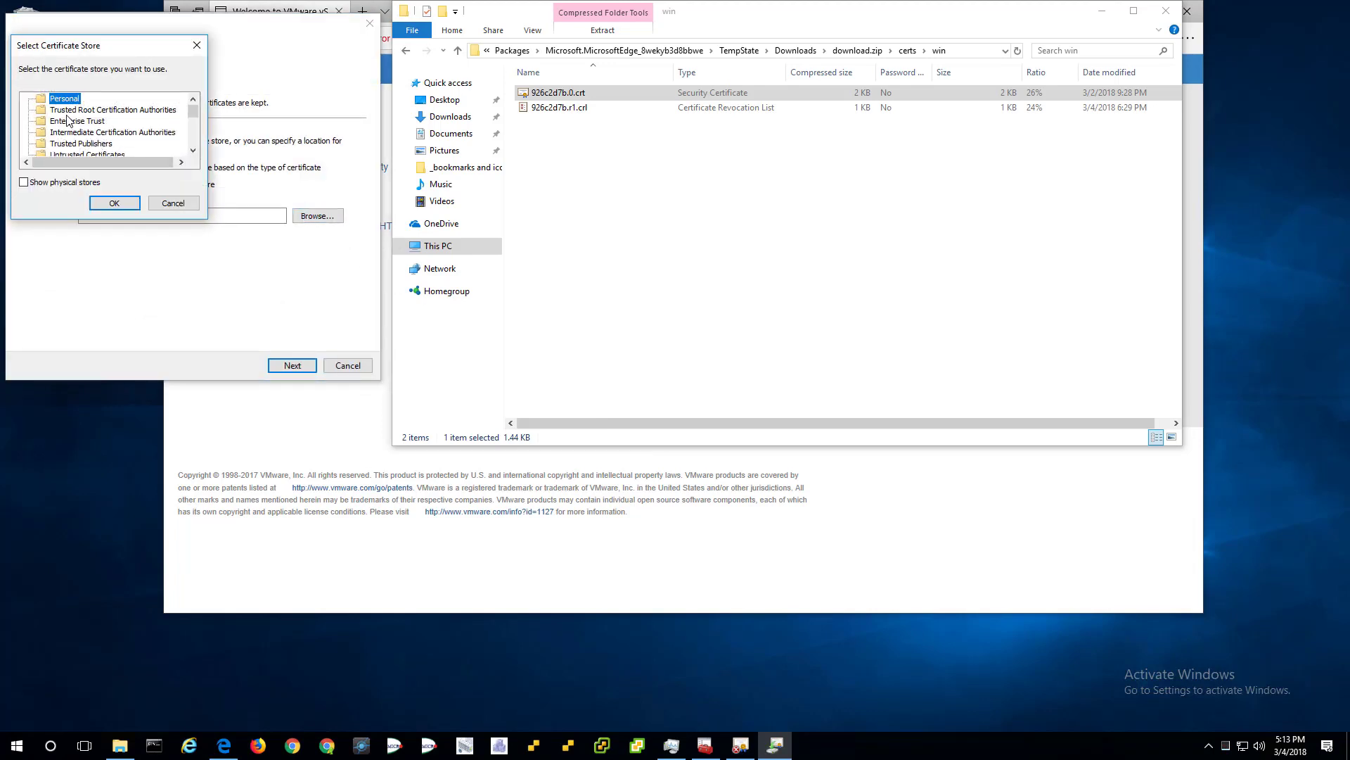
click(77, 110)
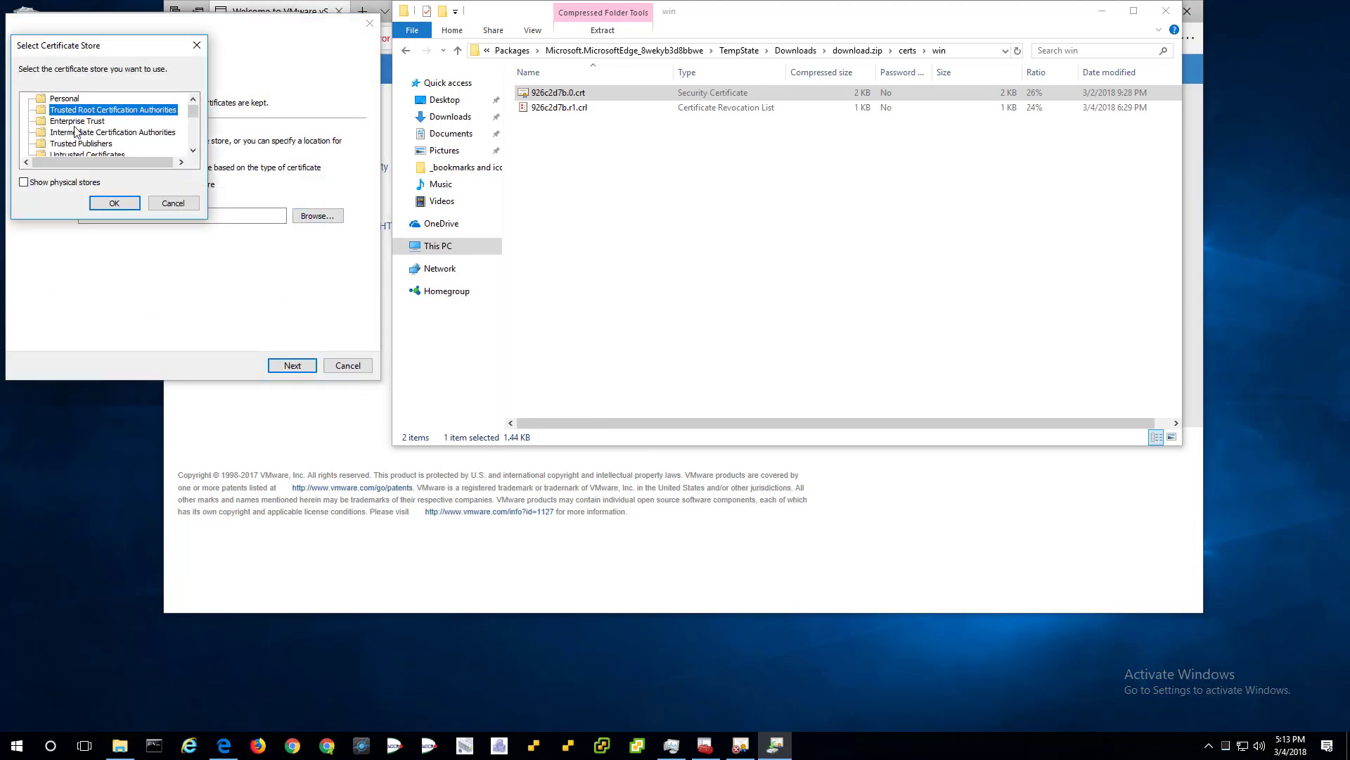
click(115, 203)
click(307, 369)
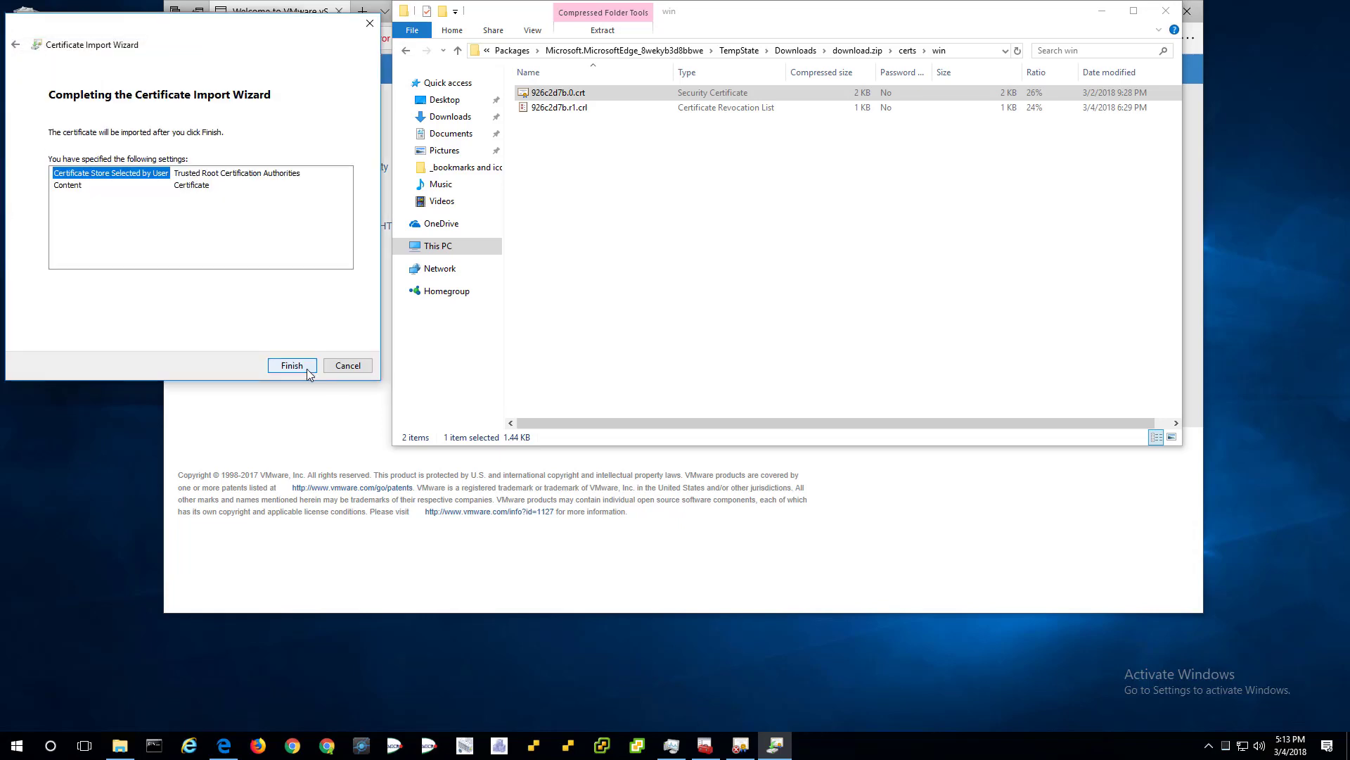
click(291, 366)
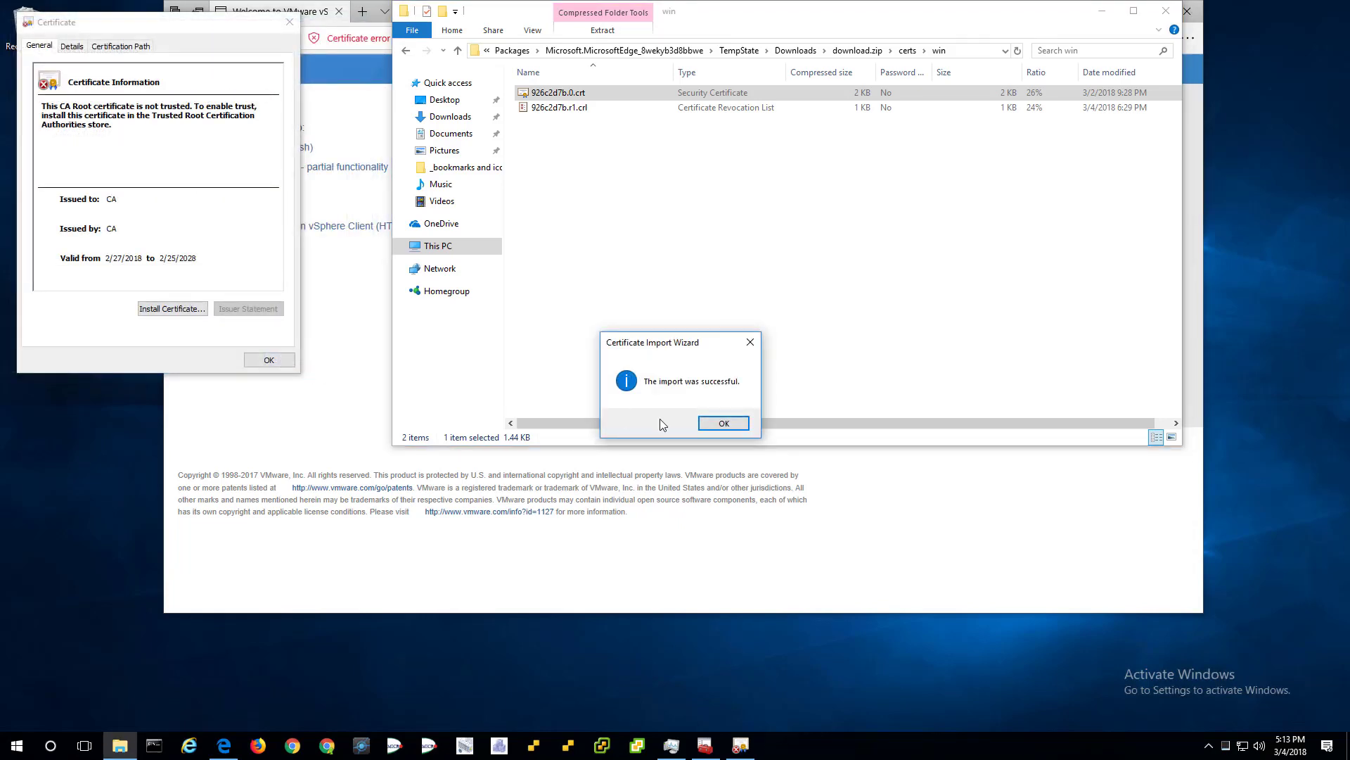
click(724, 423)
click(269, 360)
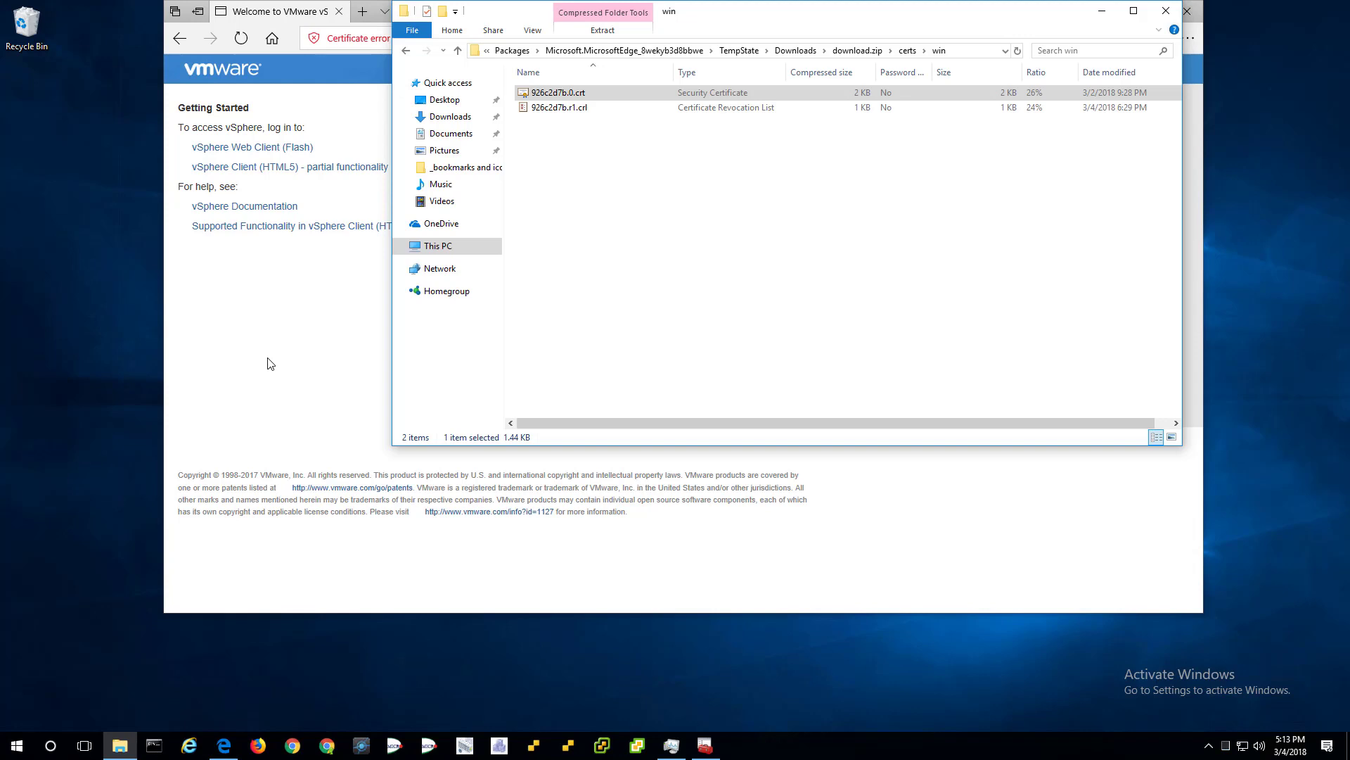
Step: Close Explorer and Edge, check certlm lists the new CA certificate expiring 2/25/2028, then close certlm
click(1166, 11)
click(1187, 11)
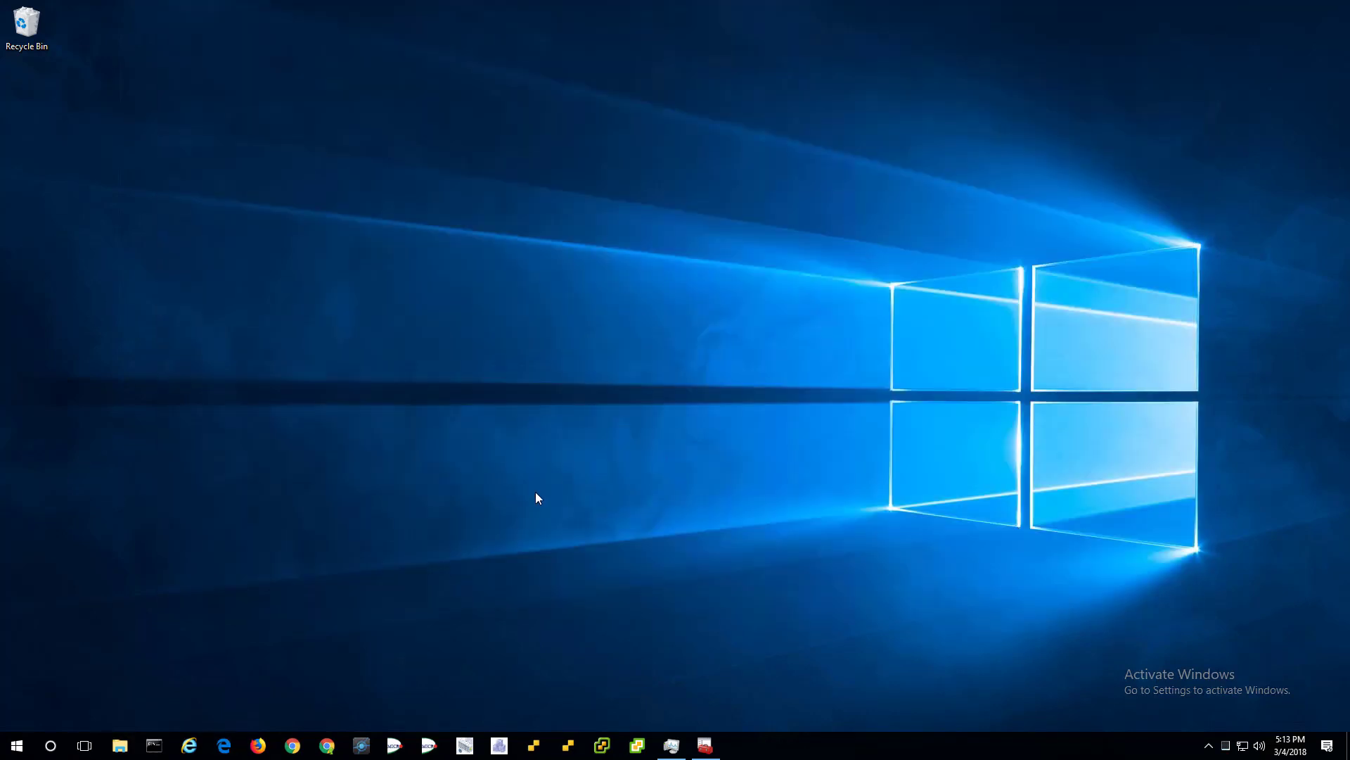
click(705, 745)
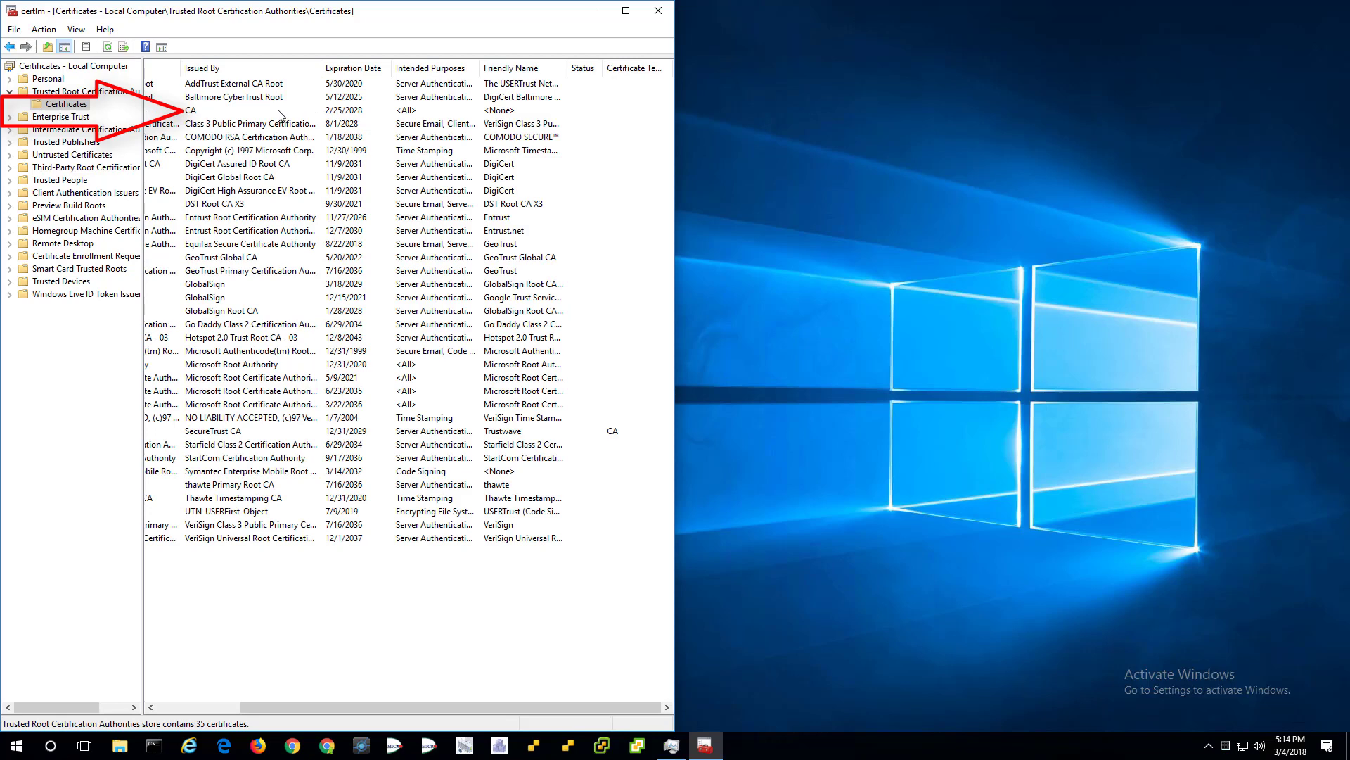
click(281, 110)
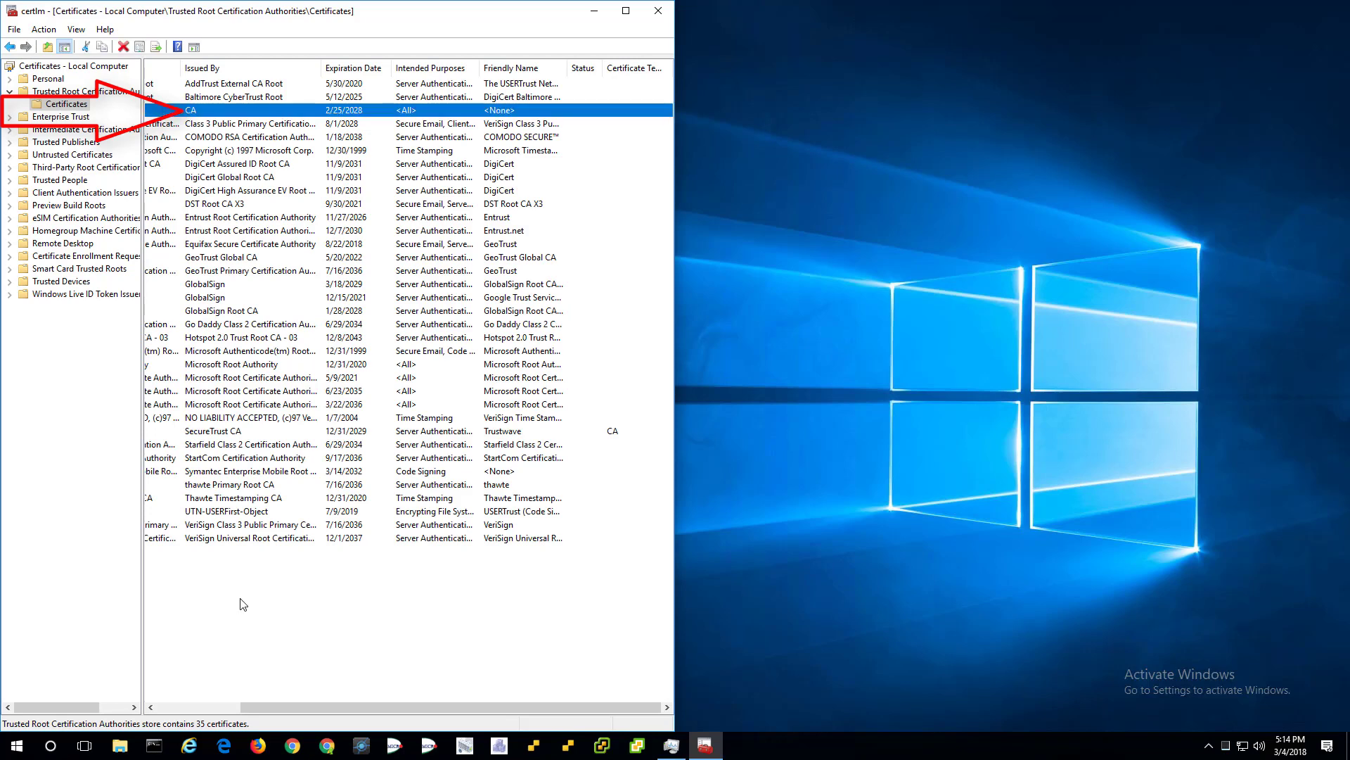
click(199, 707)
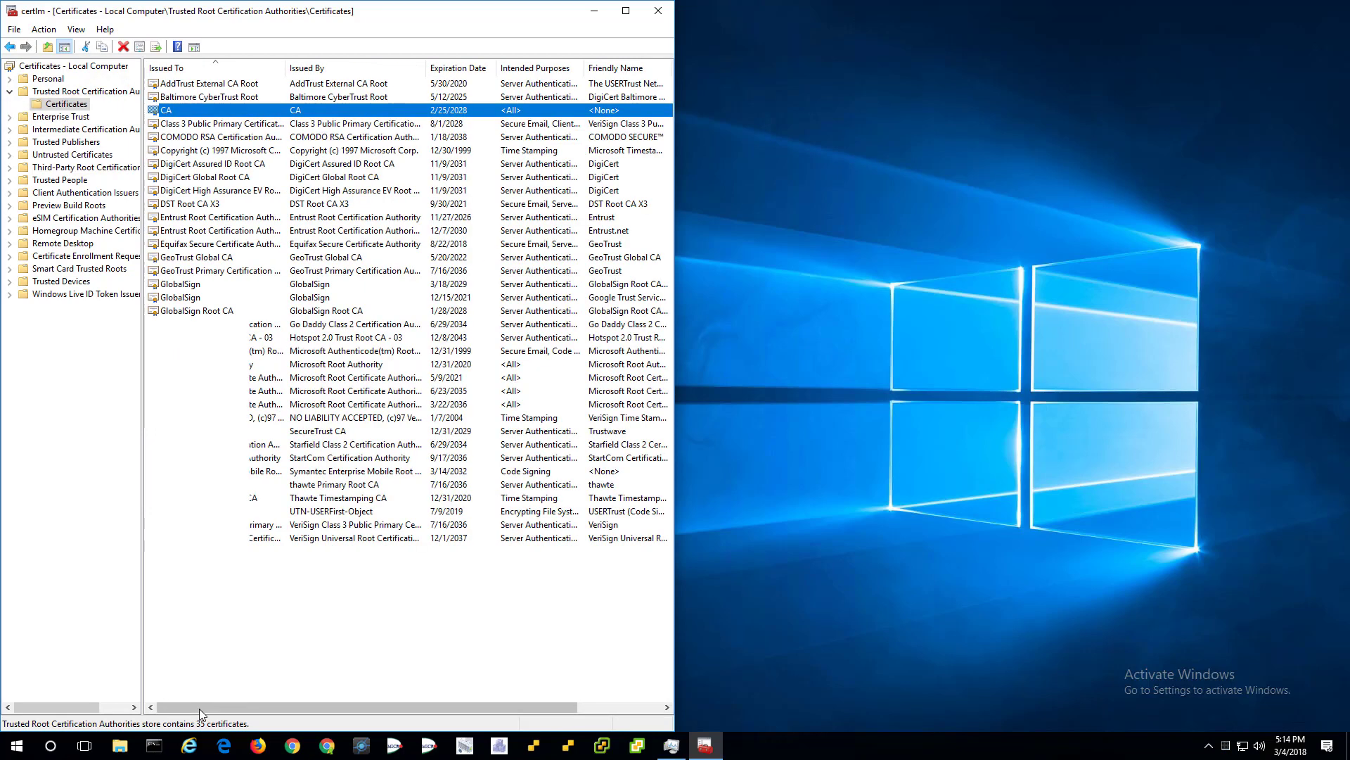
click(667, 14)
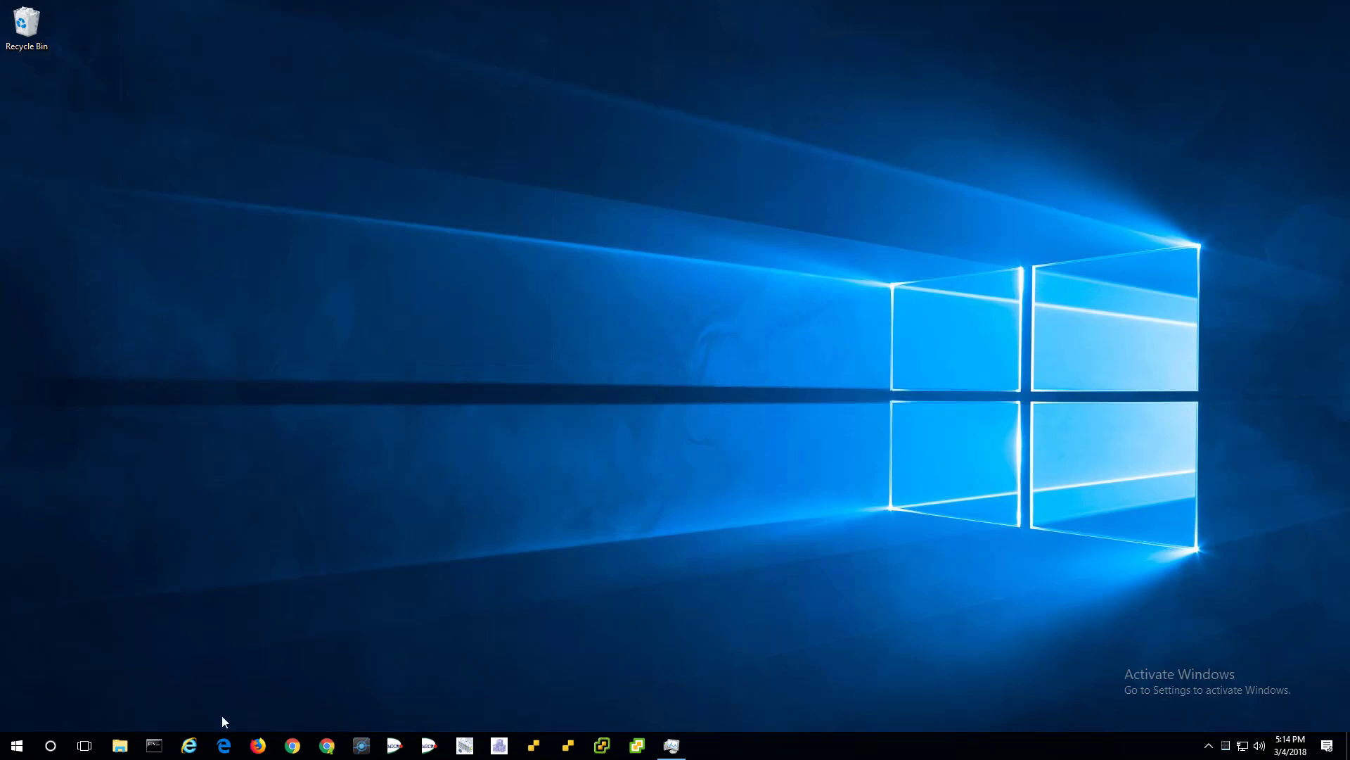
click(190, 745)
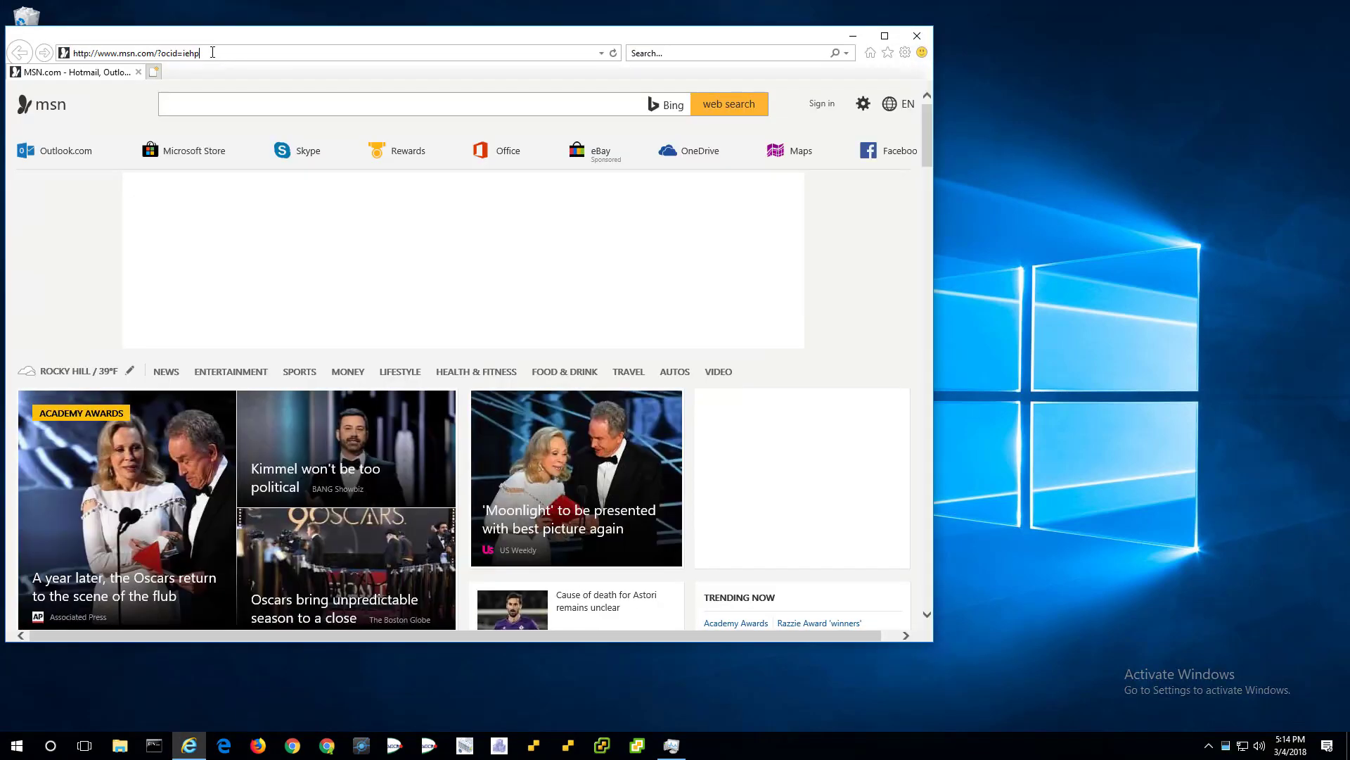
click(211, 51)
text(https://vcsa.lab.local/)
key(Return)
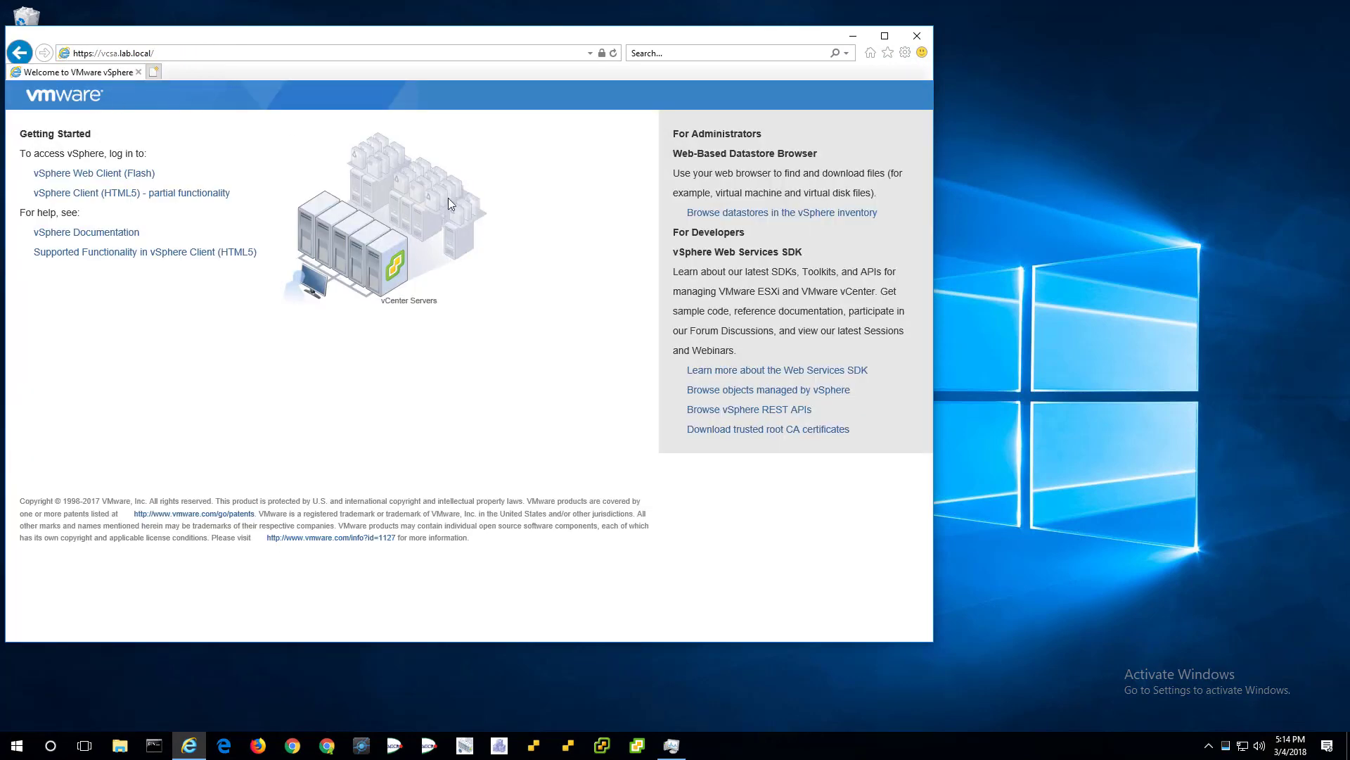
Step: Close Internet Explorer, load vcsa.lab.local in Edge with no certificate warning, then close Edge
click(918, 37)
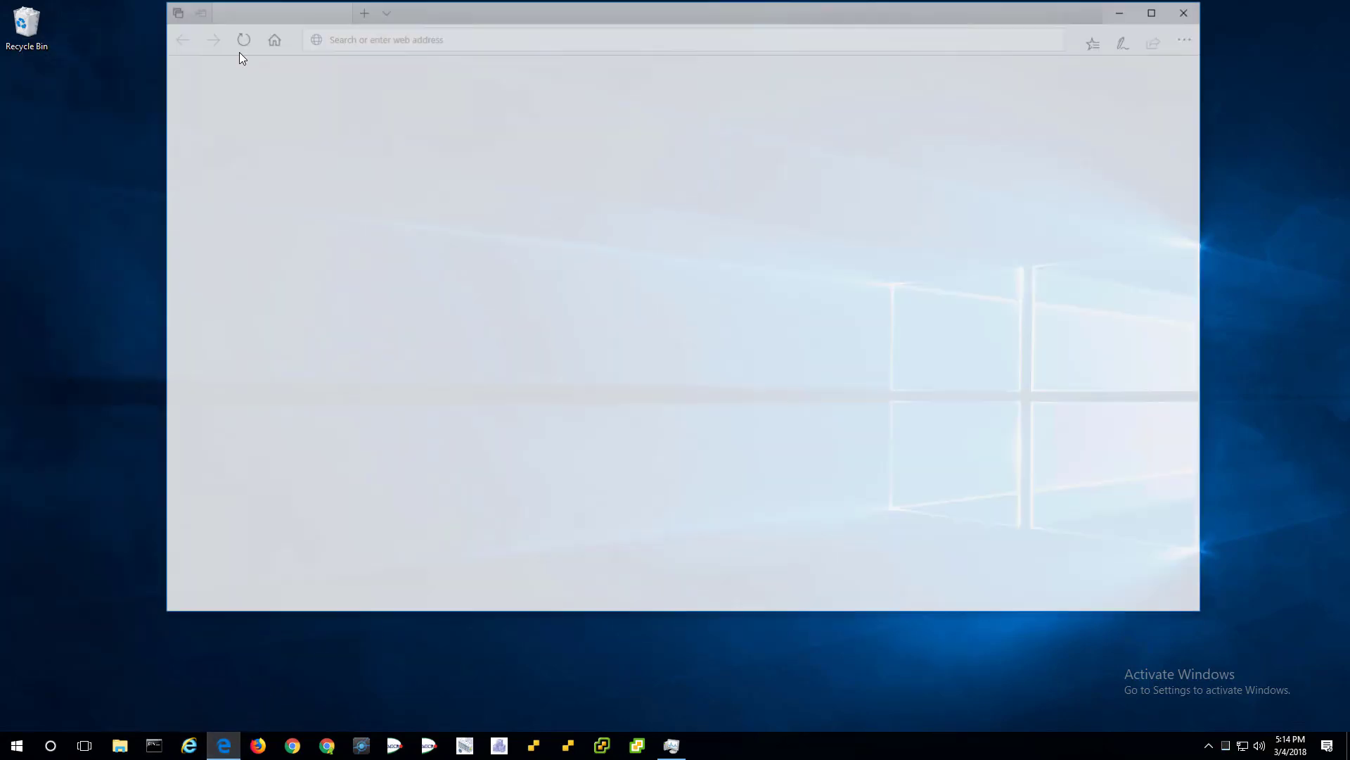
text(vcsa.lab.local/)
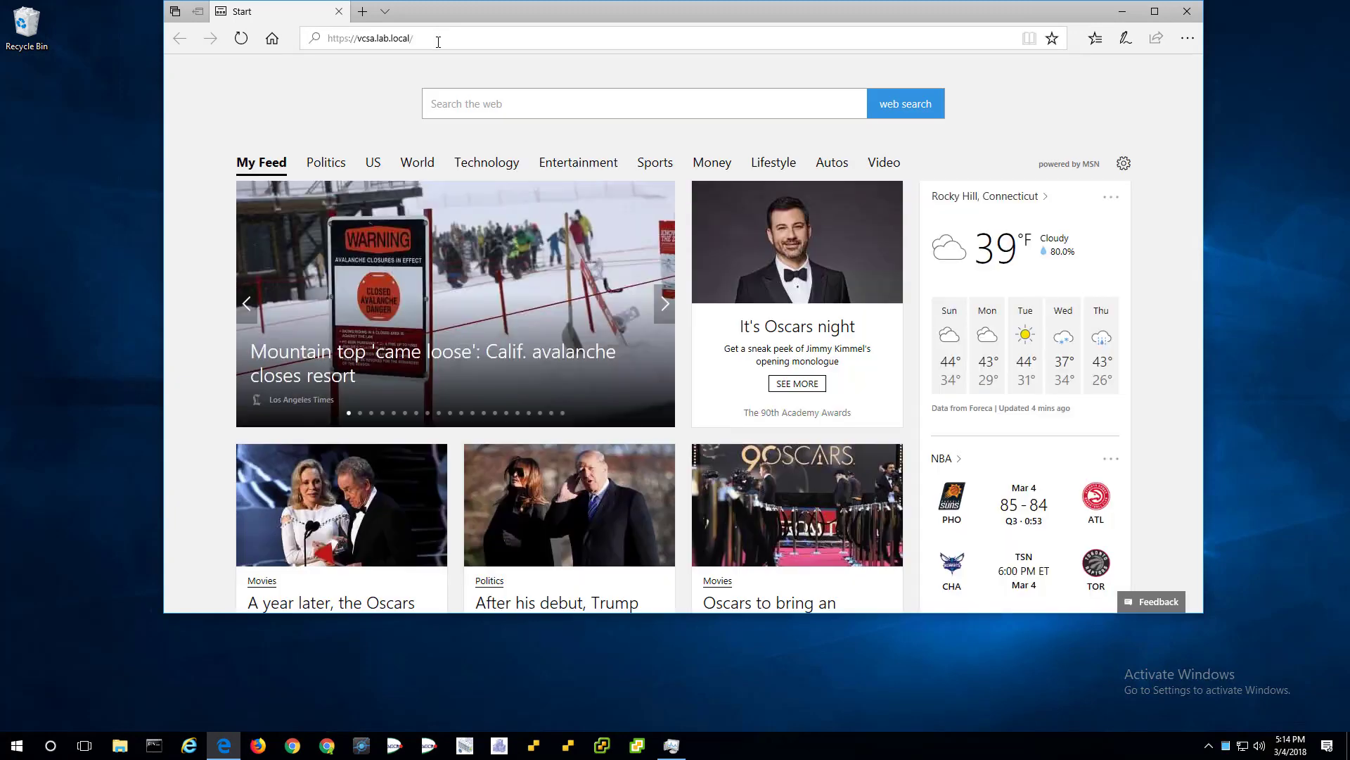
key(Return)
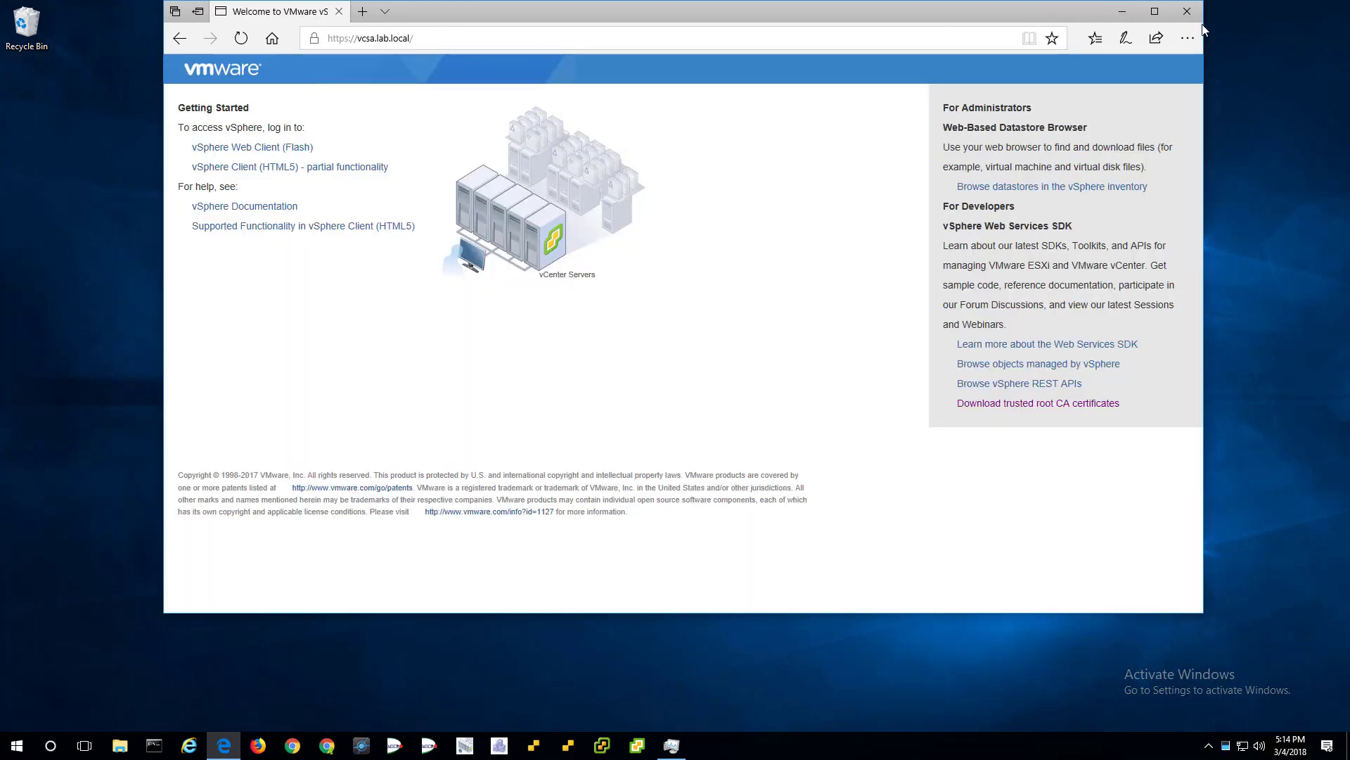
click(1187, 11)
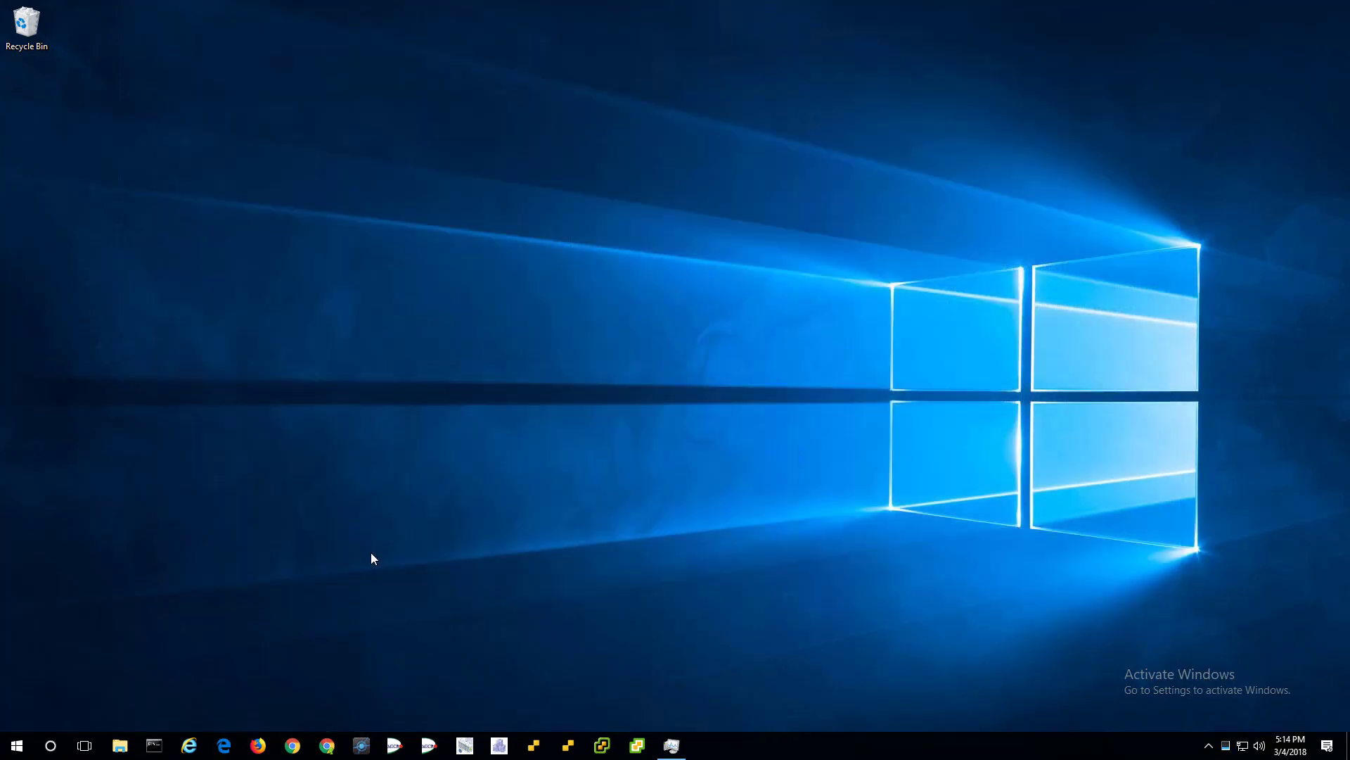
Step: Open Google Chrome and load vcsa.lab.local, now marked Secure
click(259, 747)
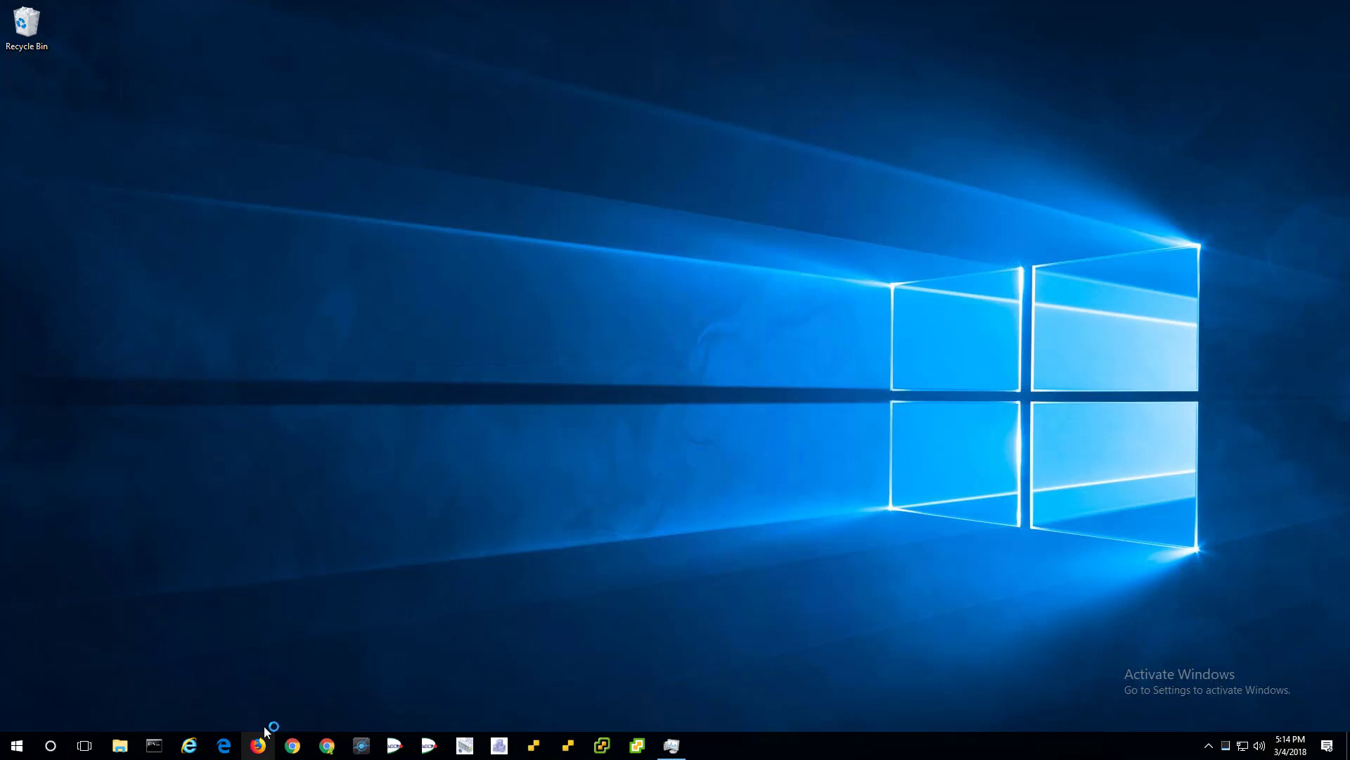
click(294, 752)
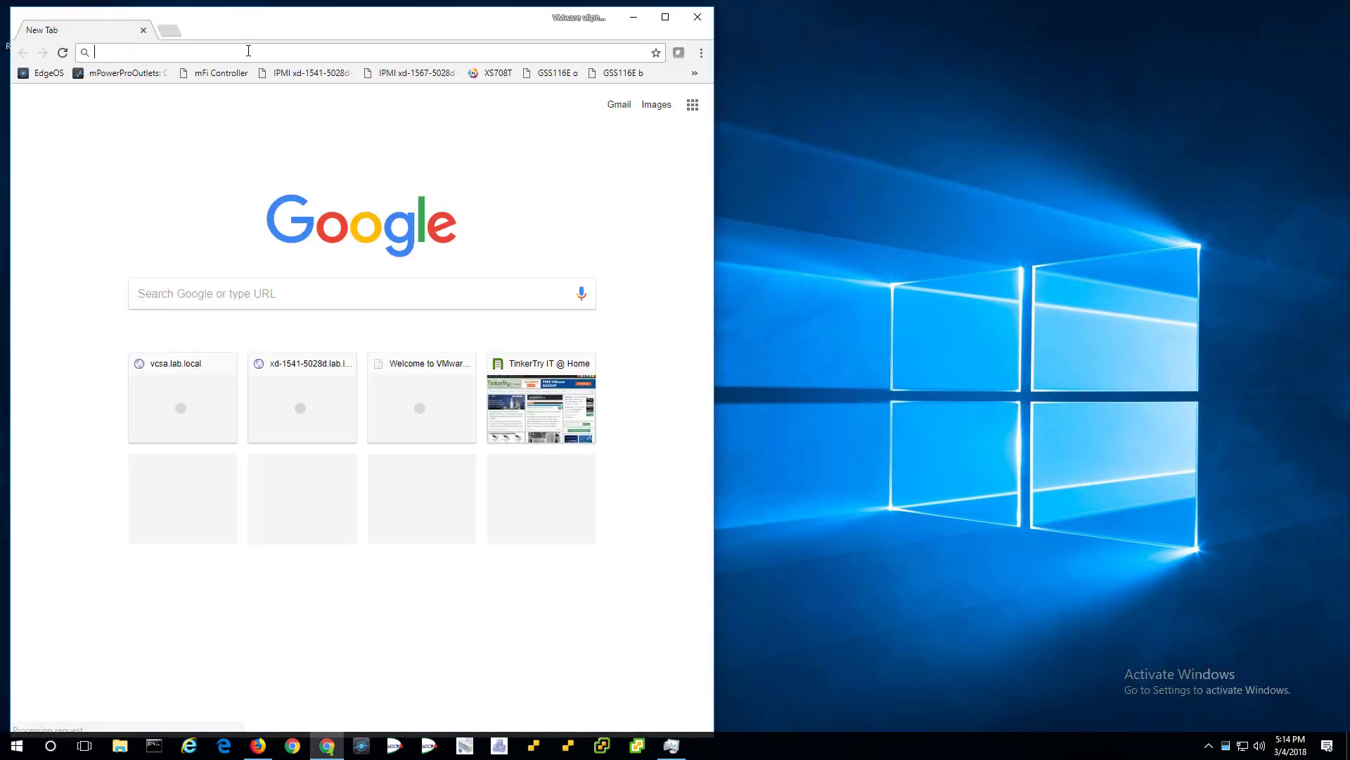
text(vcsa.lab.local)
key(Return)
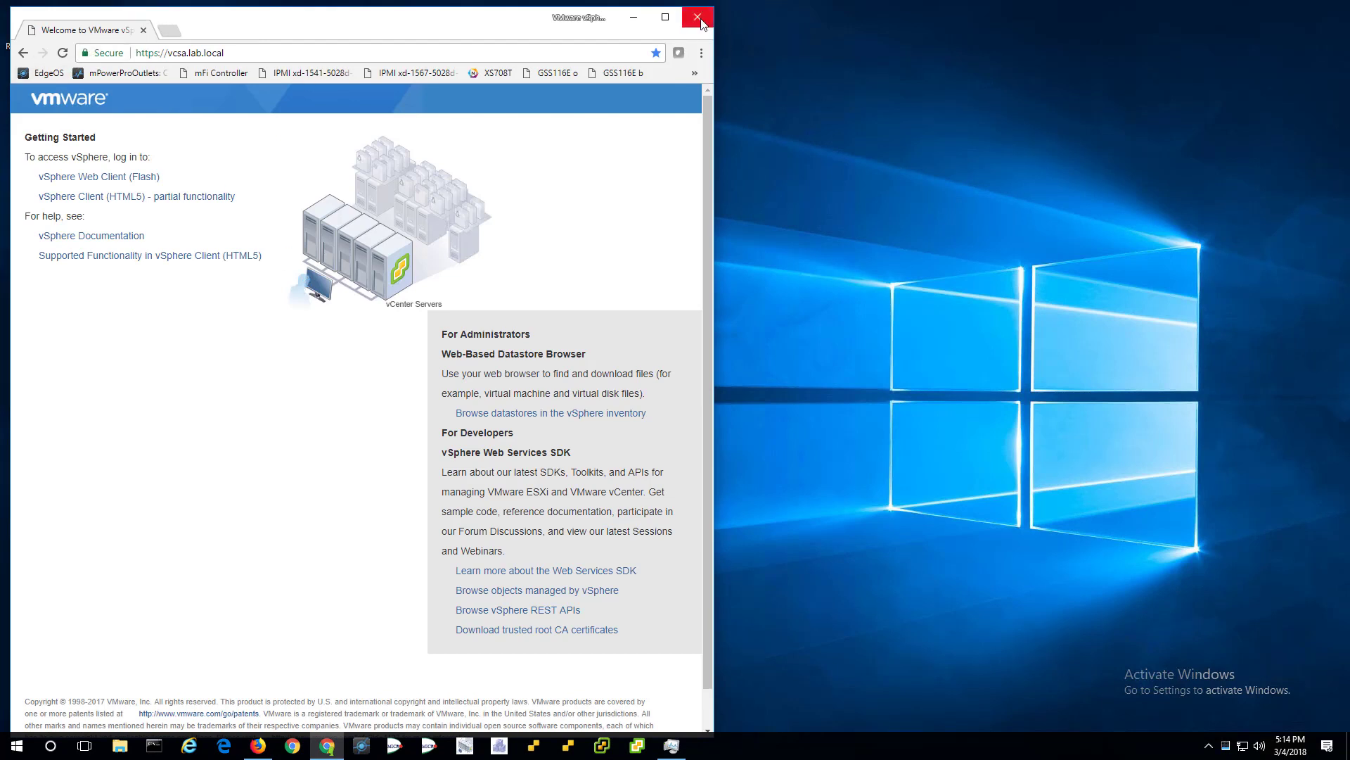
Step: Log in to the xd-1541-5028d ESXi host client from the bookmarks overflow, then close Chrome
click(695, 76)
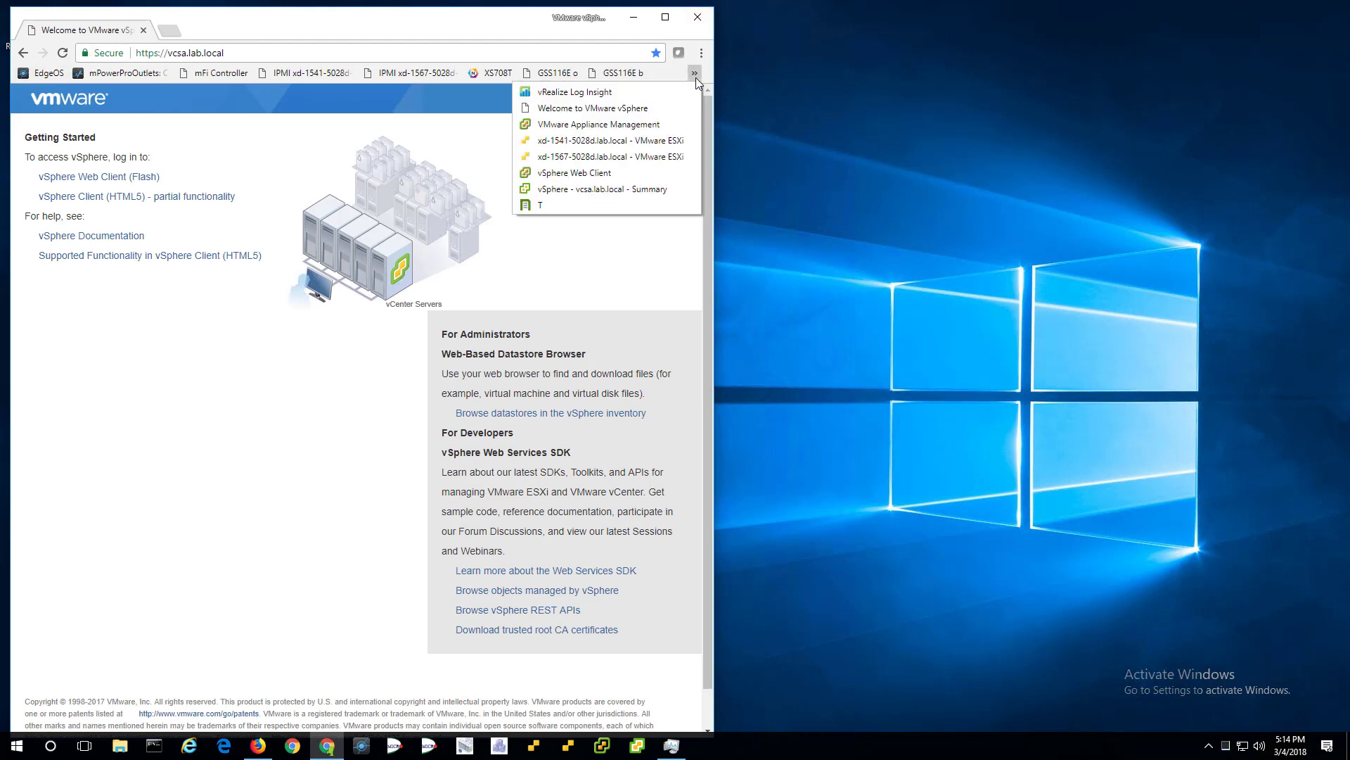
click(641, 144)
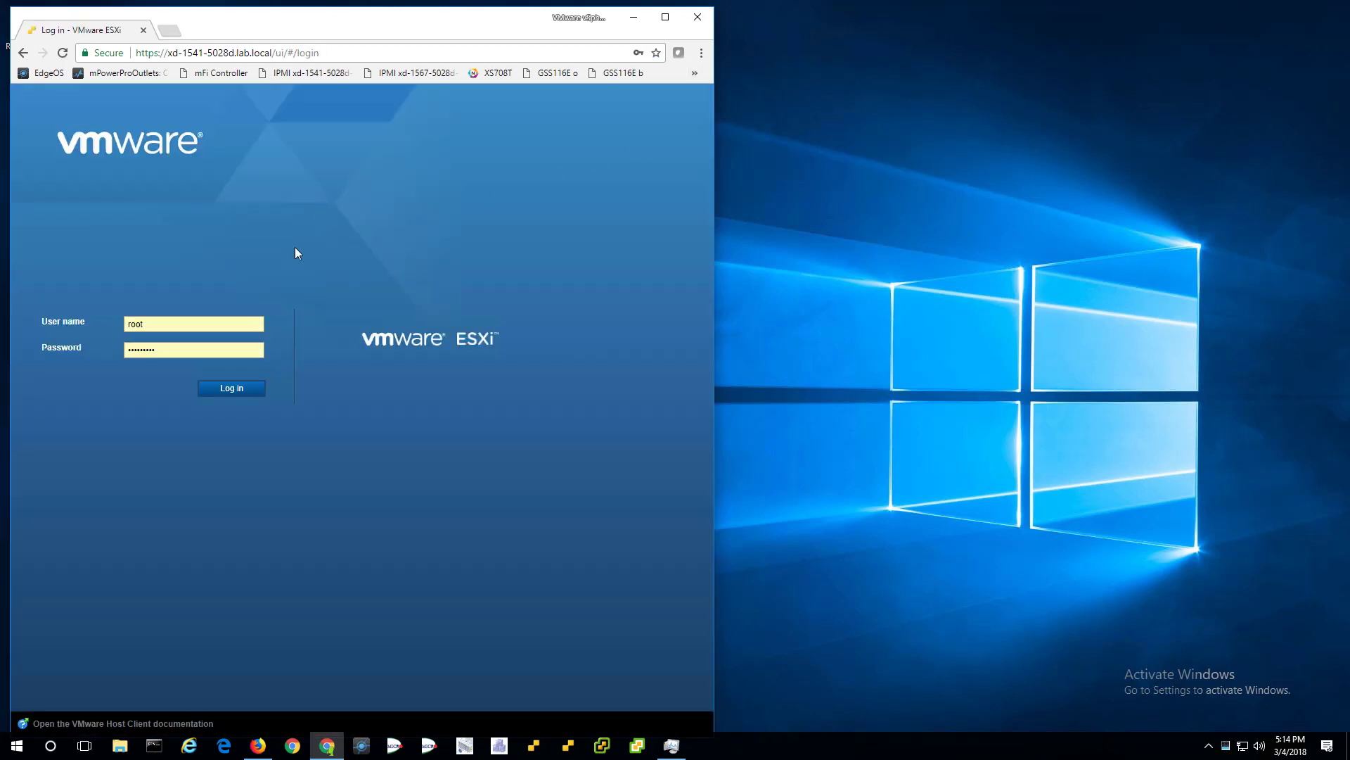
click(219, 385)
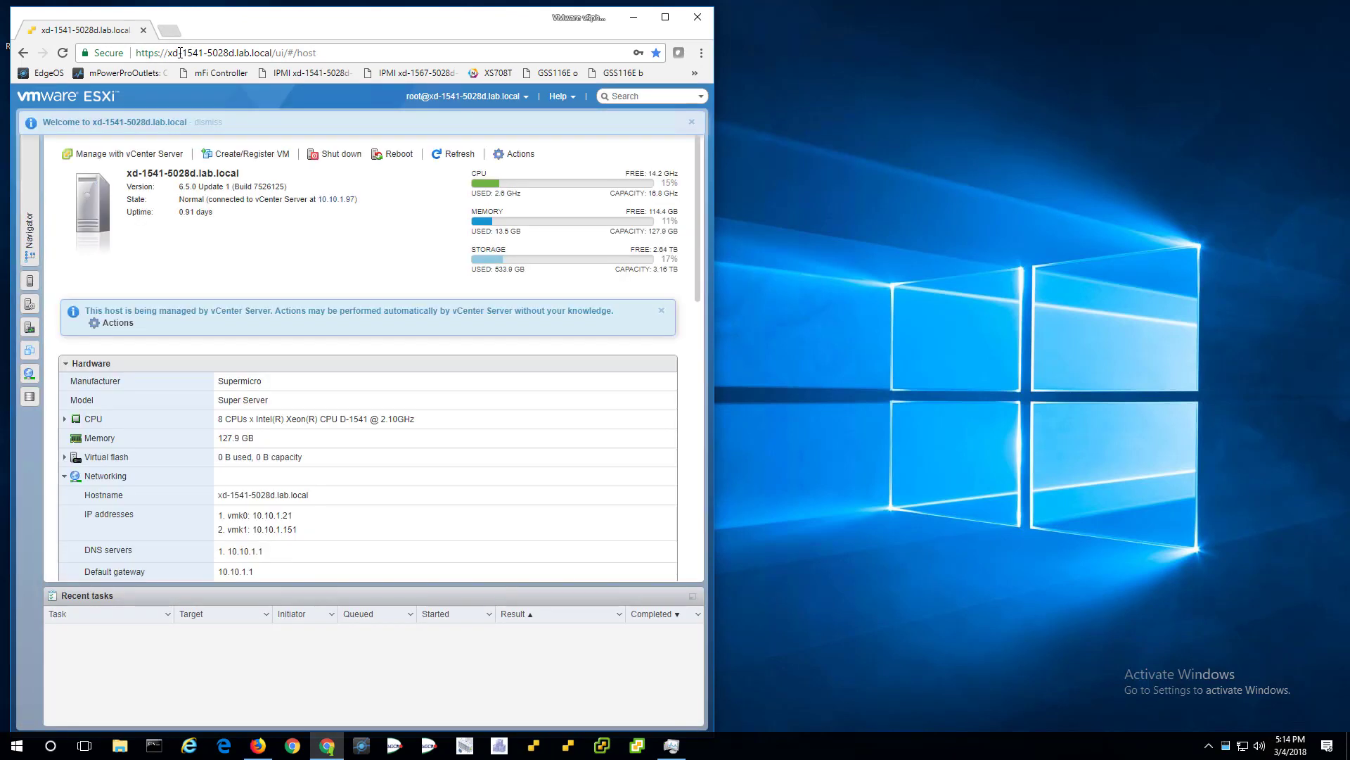
click(697, 17)
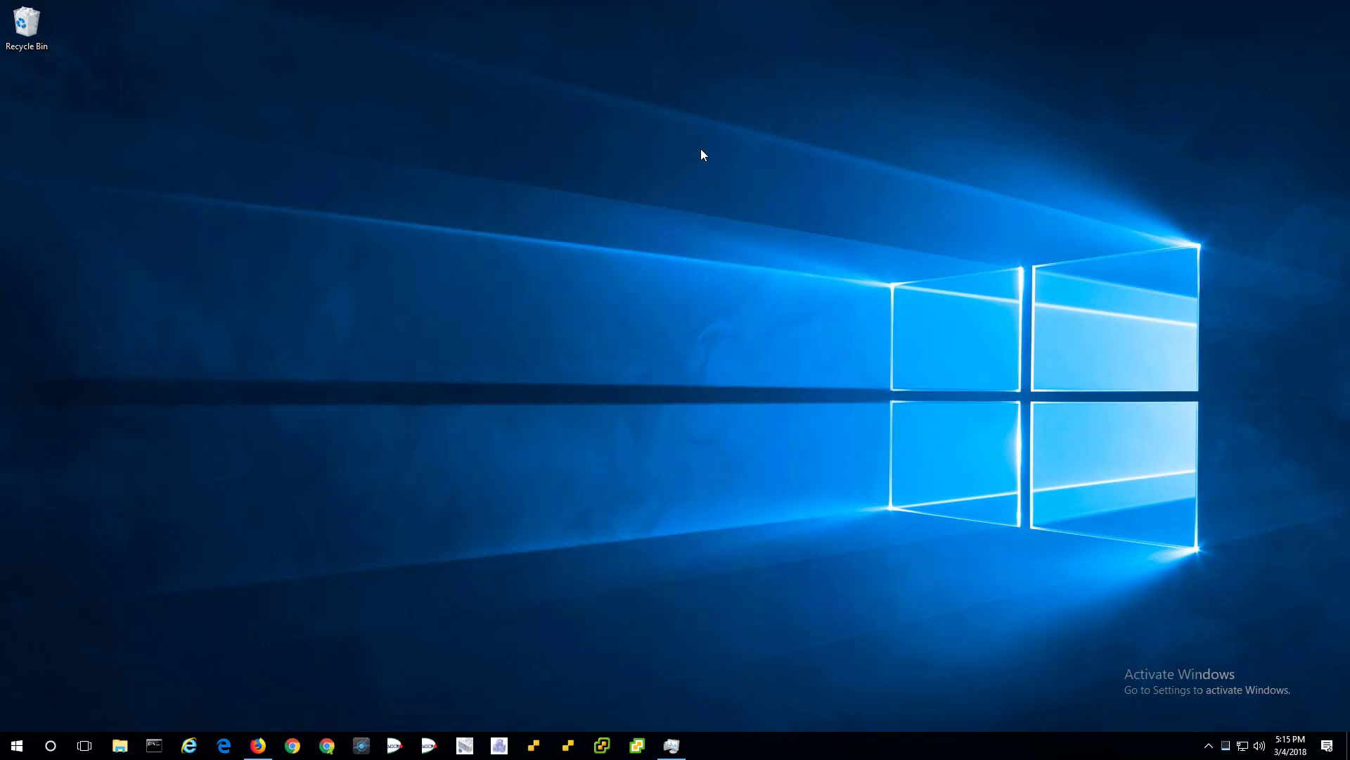
Step: Launch Firefox and fetch vcsa.lab.local's certificate in the Add Security Exception dialog
click(258, 746)
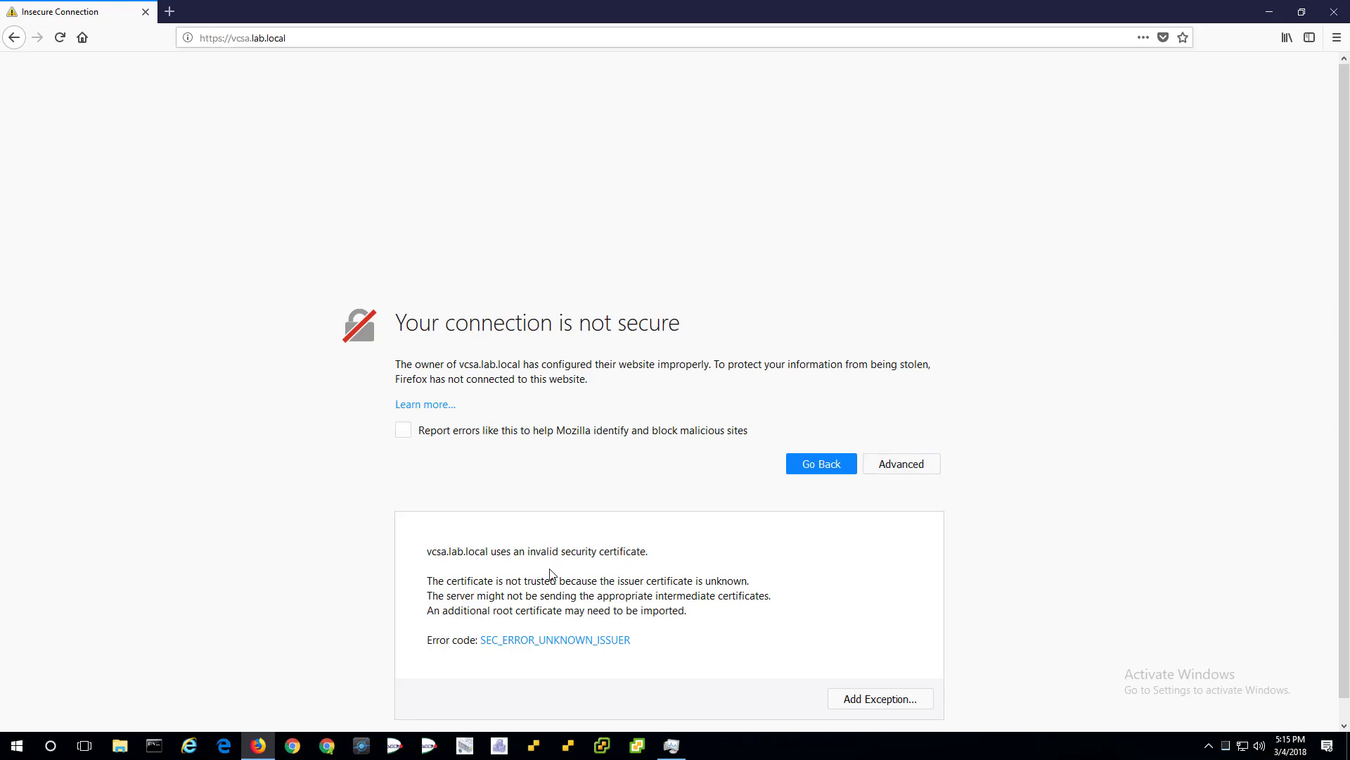
click(896, 703)
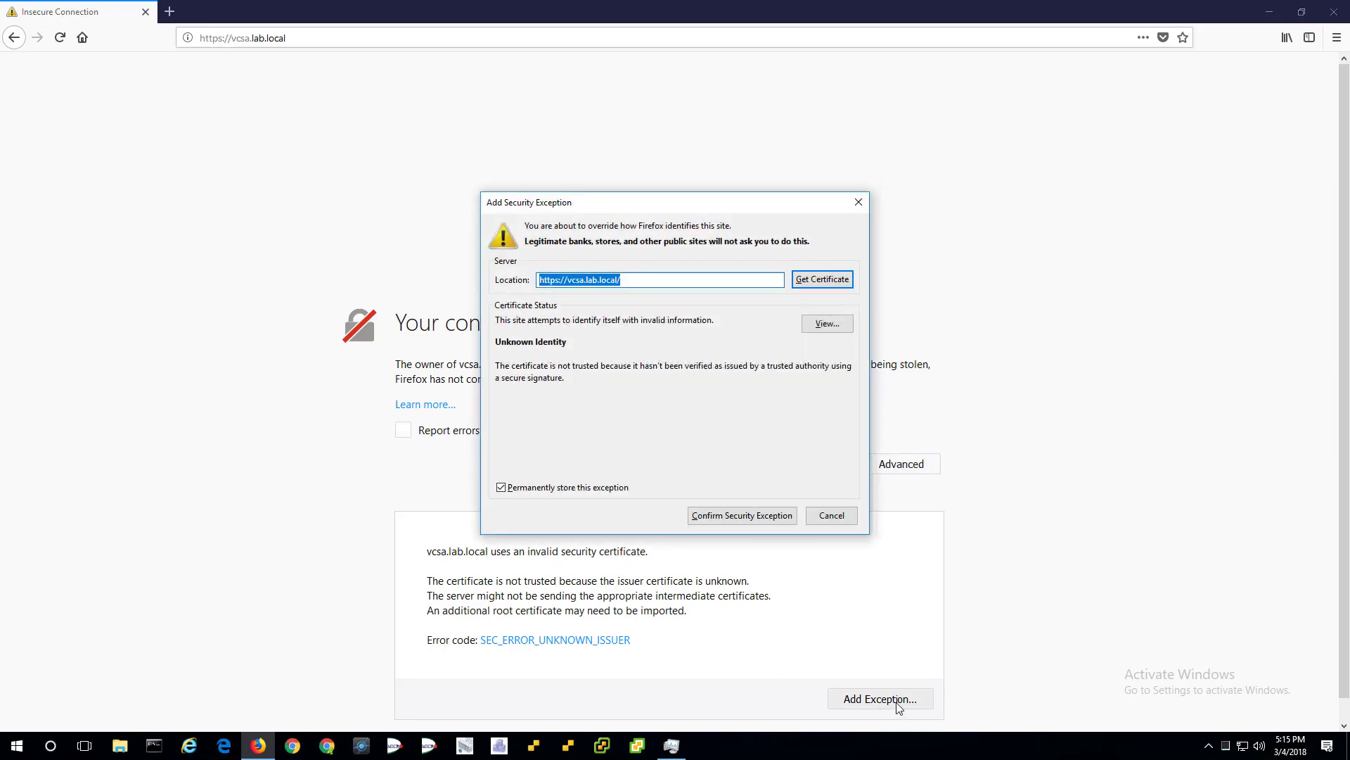
click(825, 281)
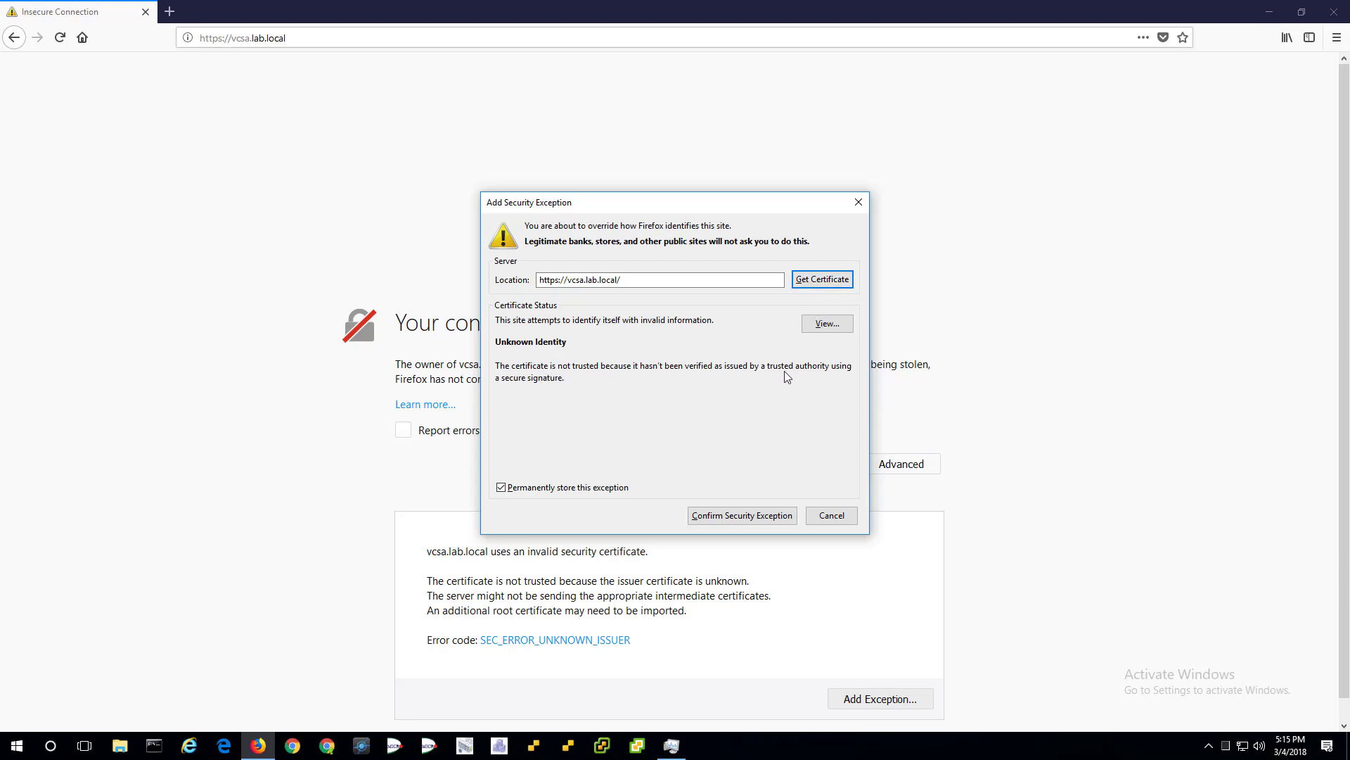
Step: Inspect the certificate's issuer and hierarchy, then confirm the permanent security exception
click(826, 325)
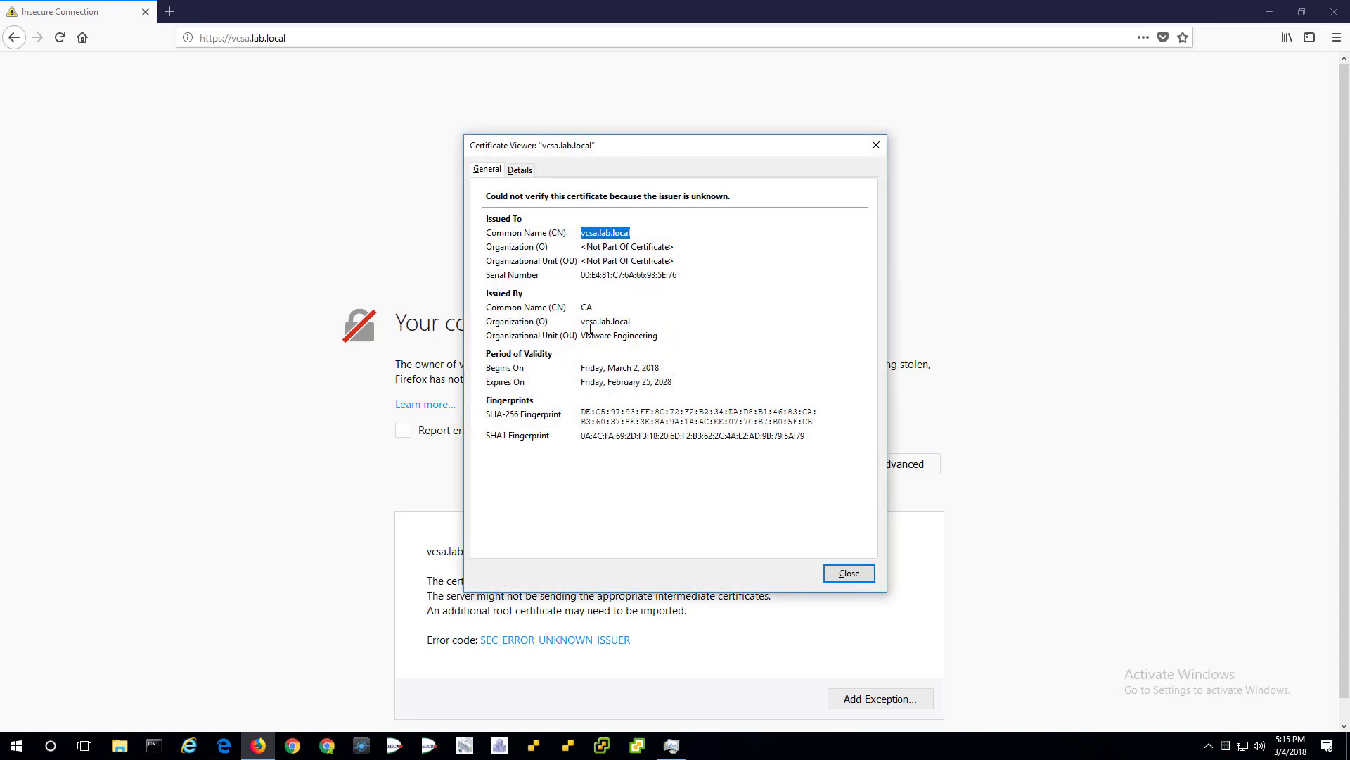
drag(638, 321, 600, 324)
click(522, 169)
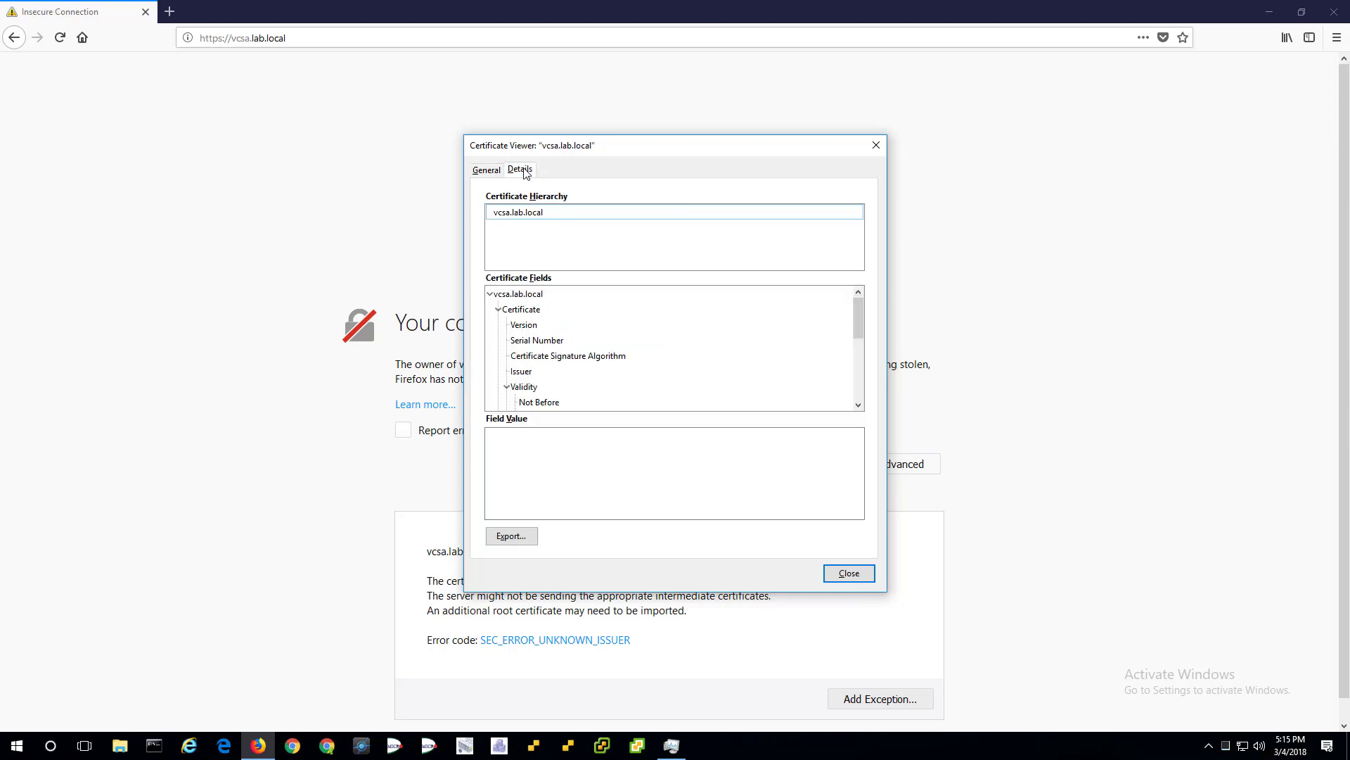
click(875, 146)
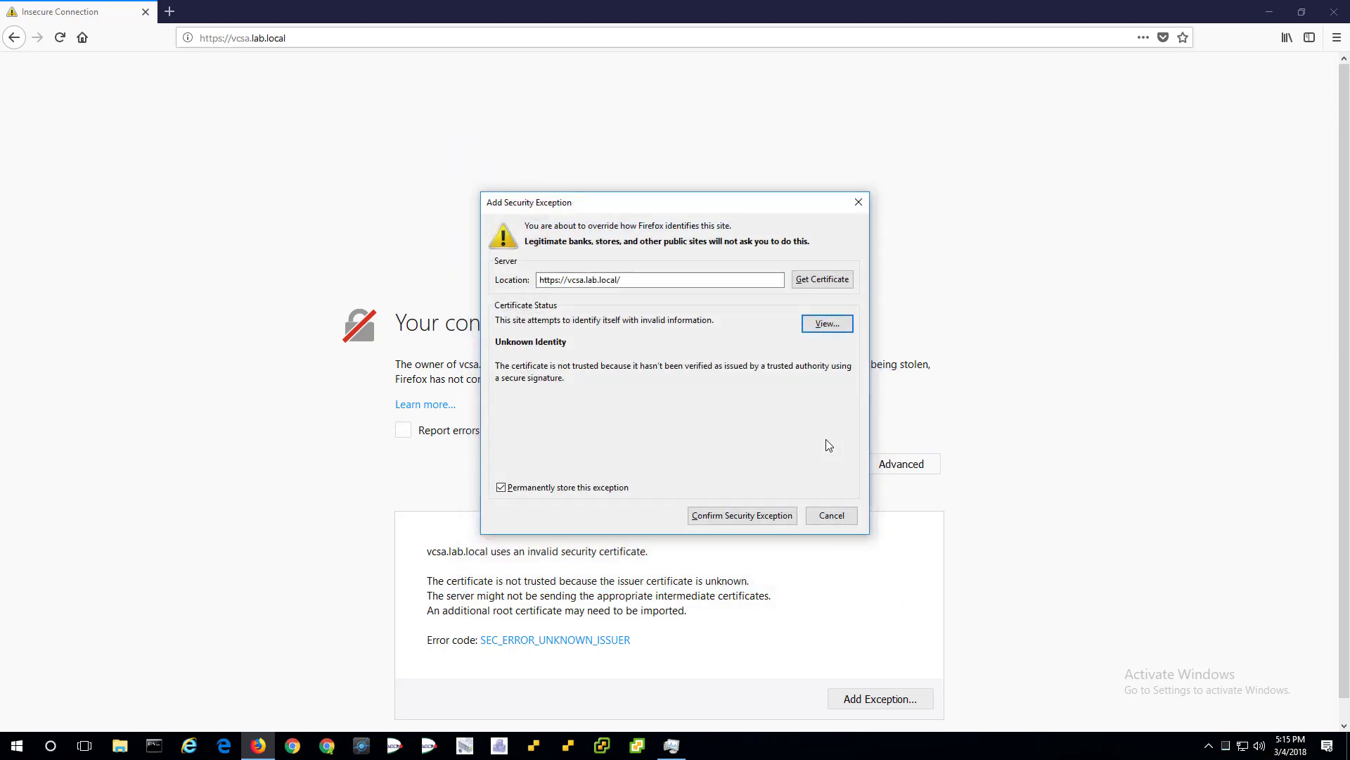
click(746, 521)
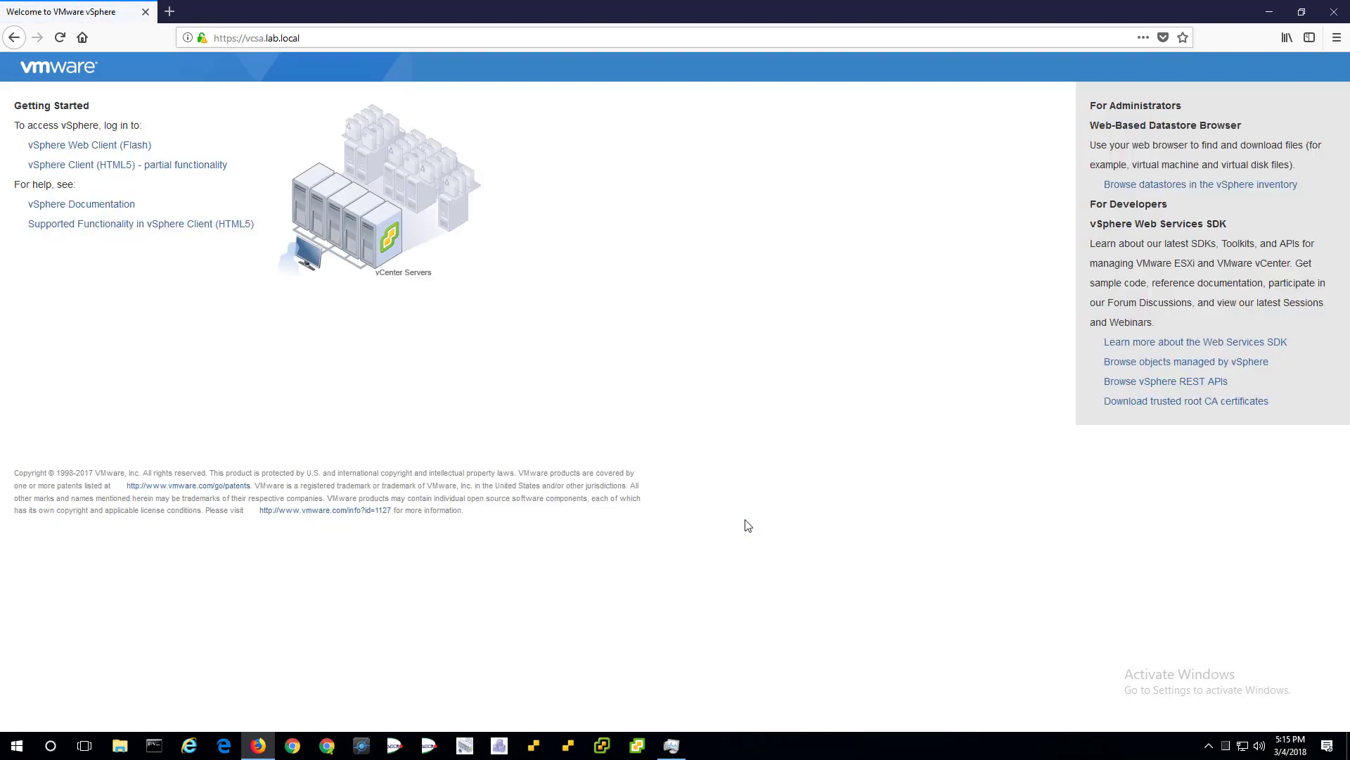
Step: Restart Firefox, turning off 'Always perform this check' and declining the default-browser prompt
click(1334, 12)
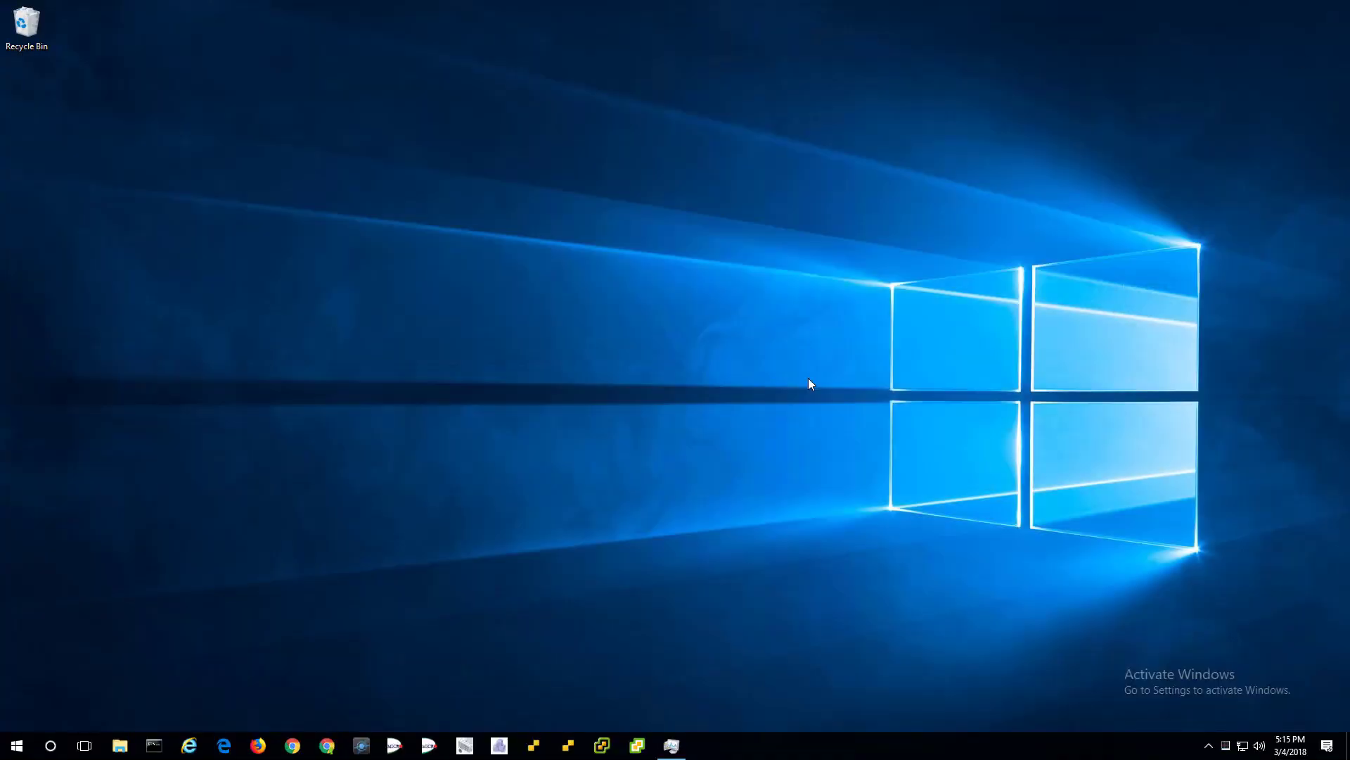
click(258, 745)
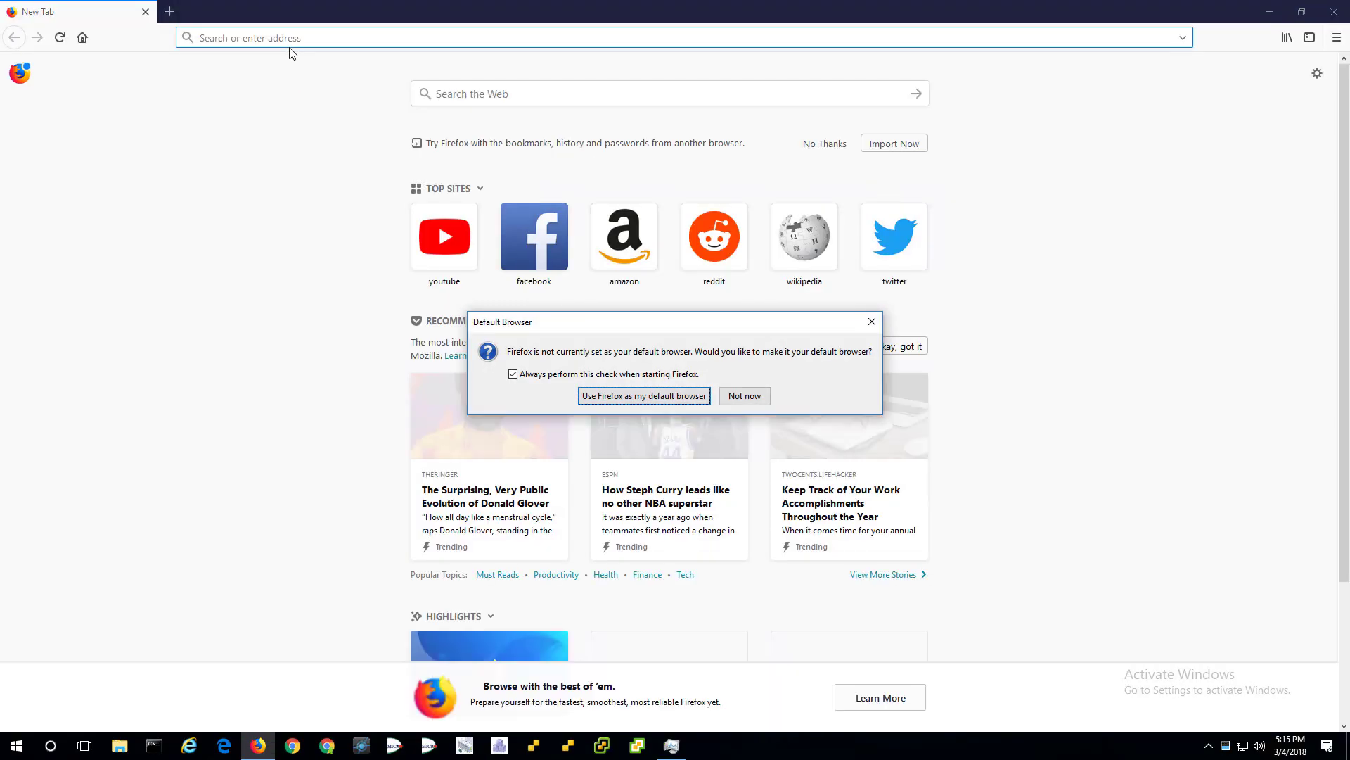
click(616, 373)
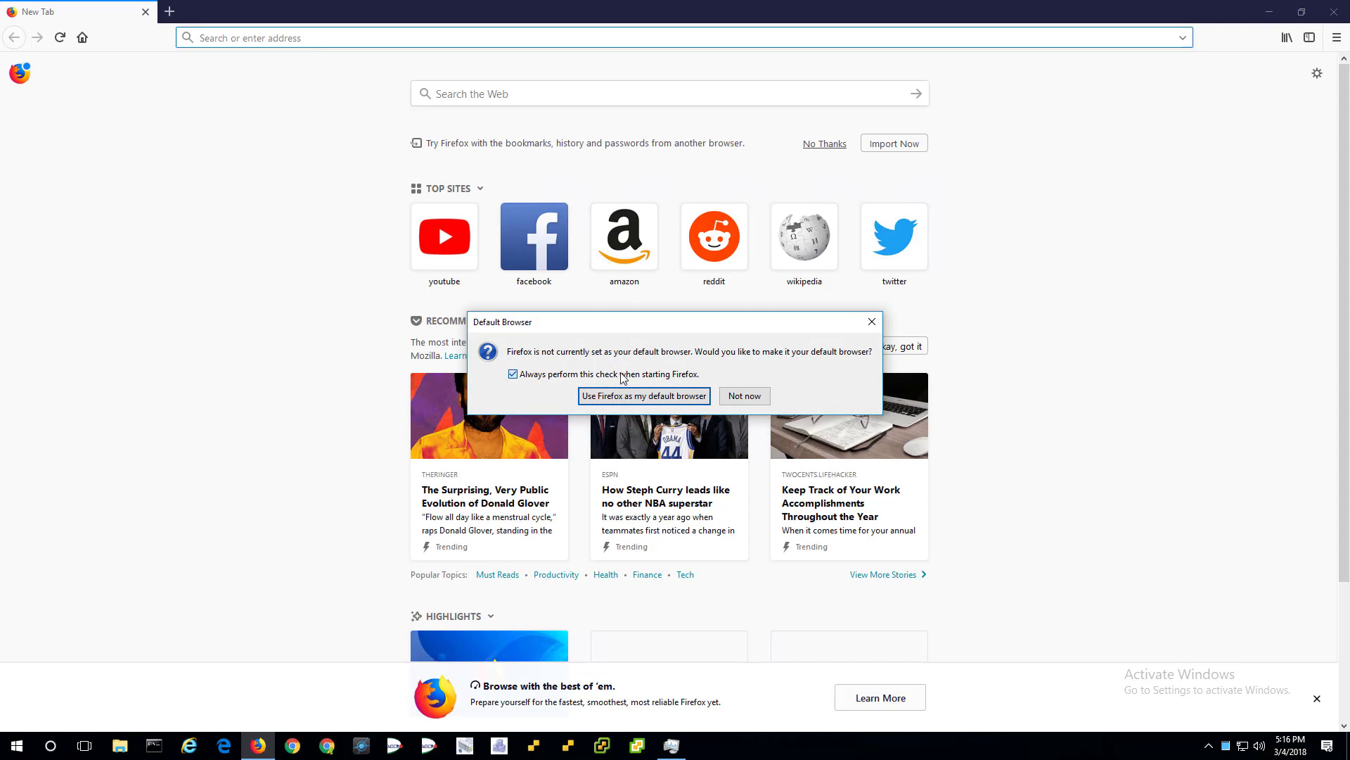
click(732, 395)
Step: Load vcsa.lab.local, verify its stored security exception in Site Security details, then close Firefox
click(254, 38)
text(vcsa.lab.local)
key(Return)
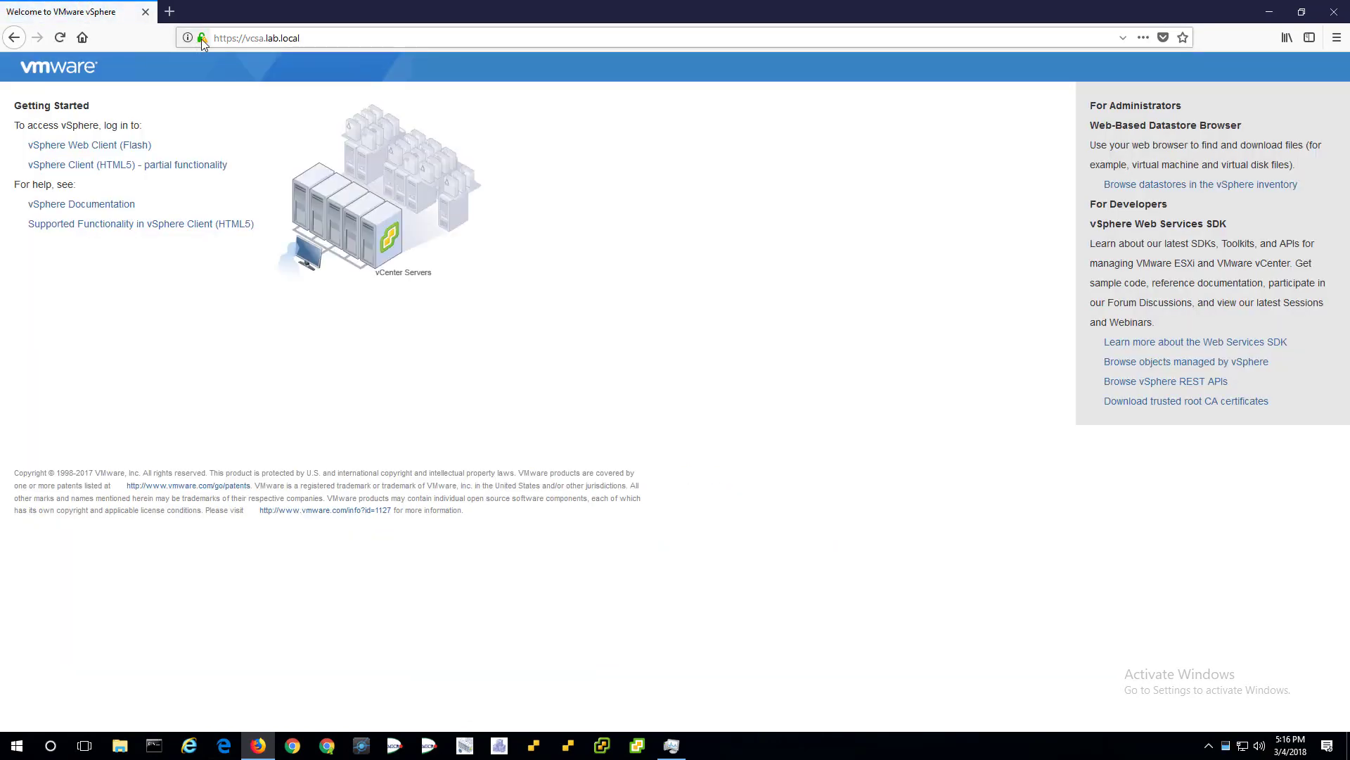
click(204, 40)
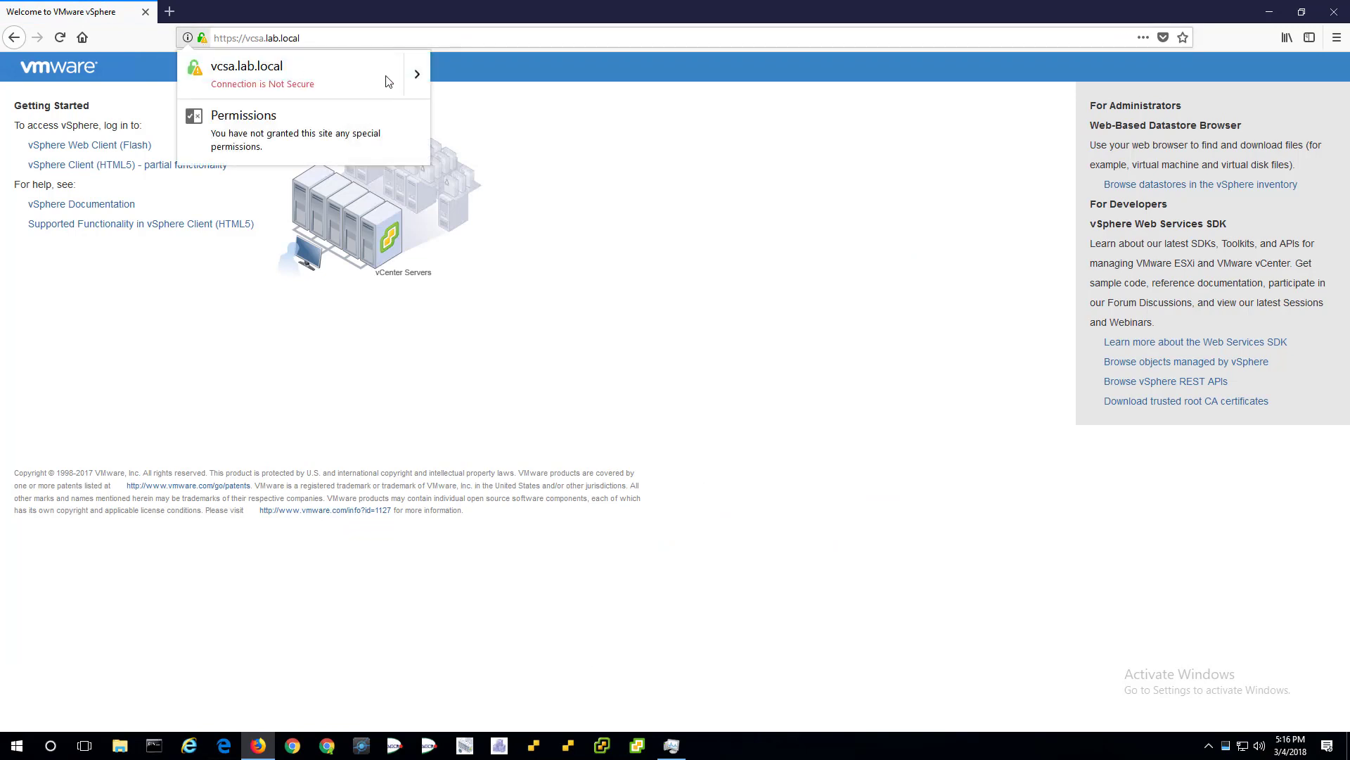
click(417, 75)
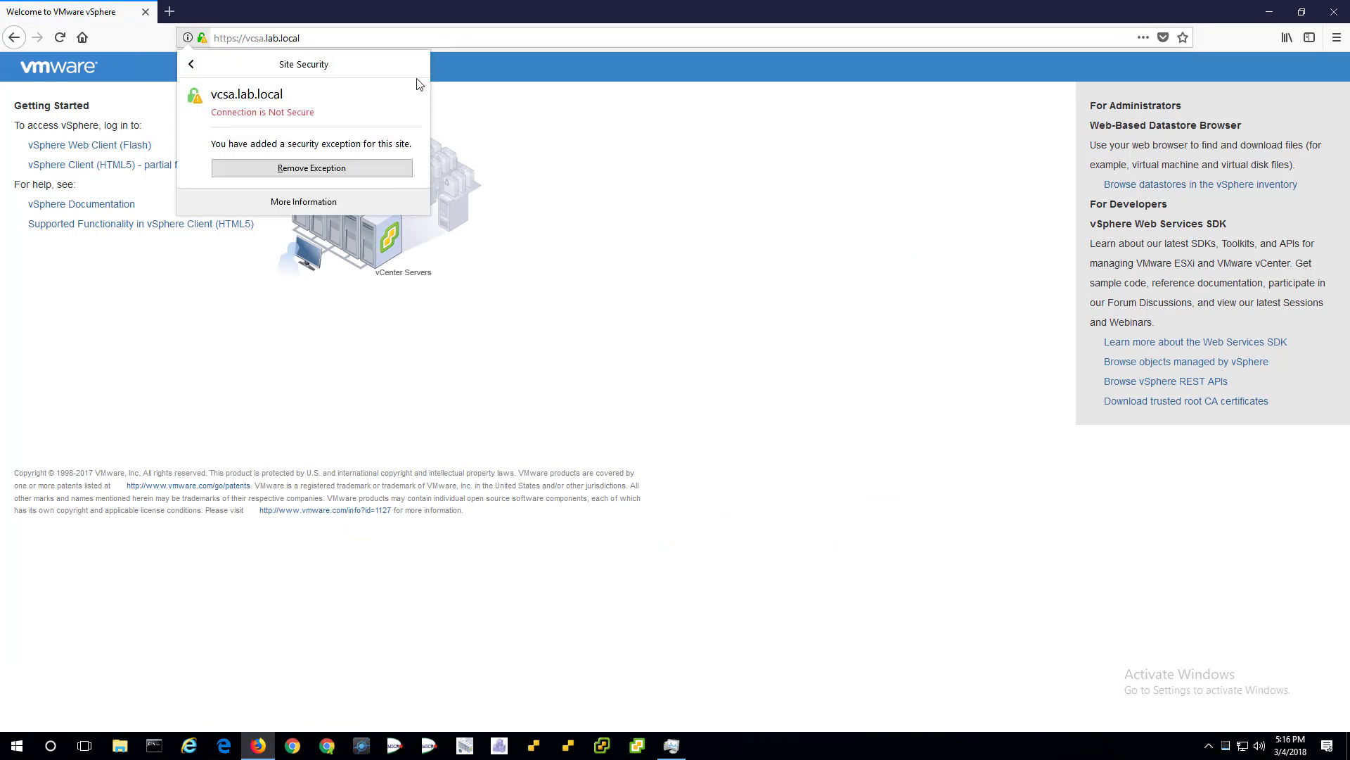
click(771, 205)
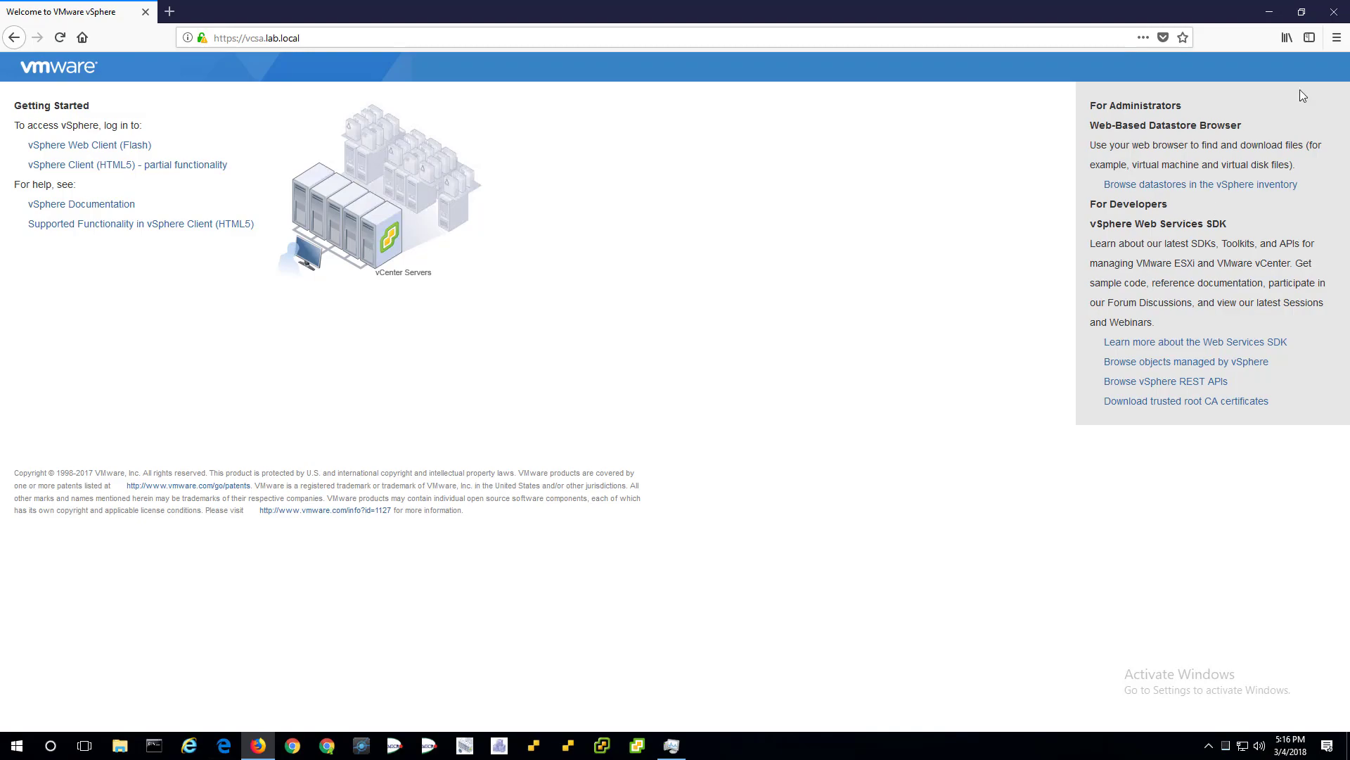
click(1334, 18)
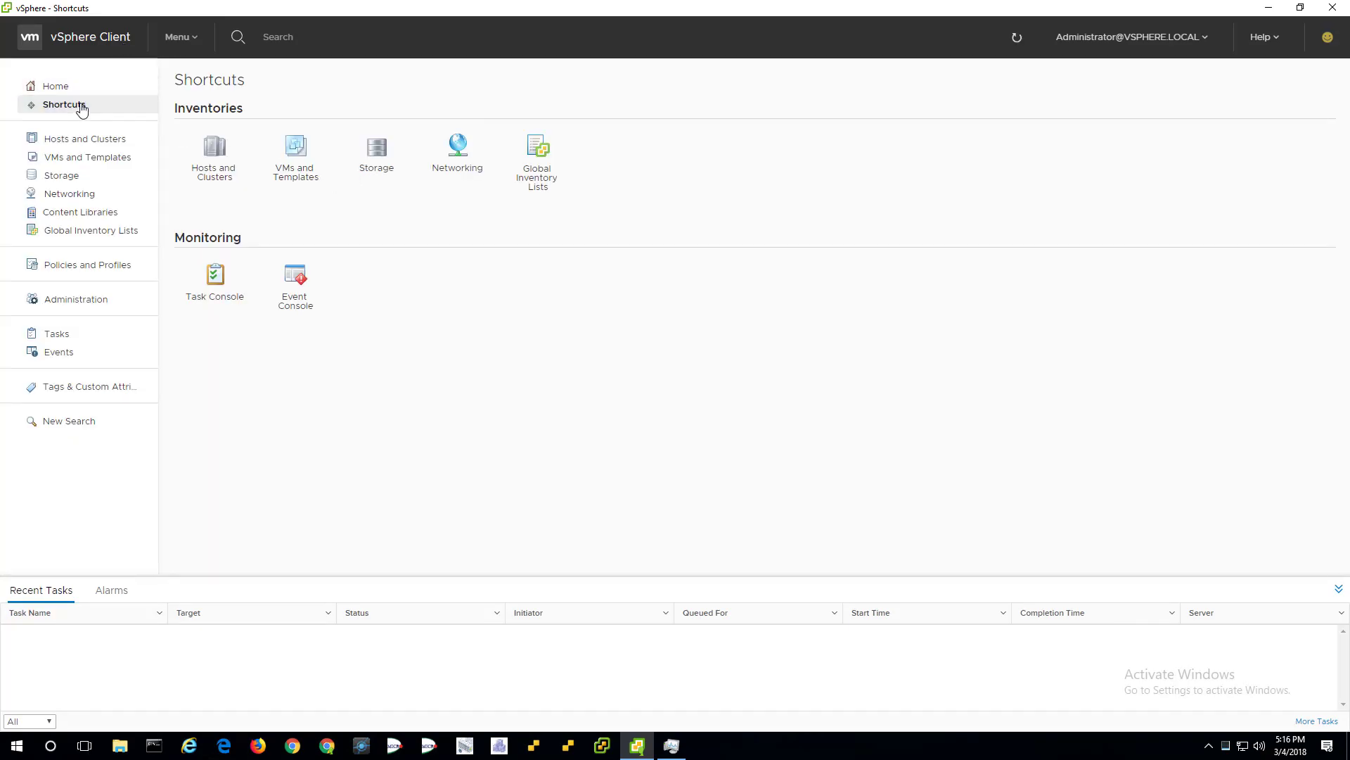
Step: Select Home in the vSphere Client's left navigator to leave the Shortcuts page
click(54, 85)
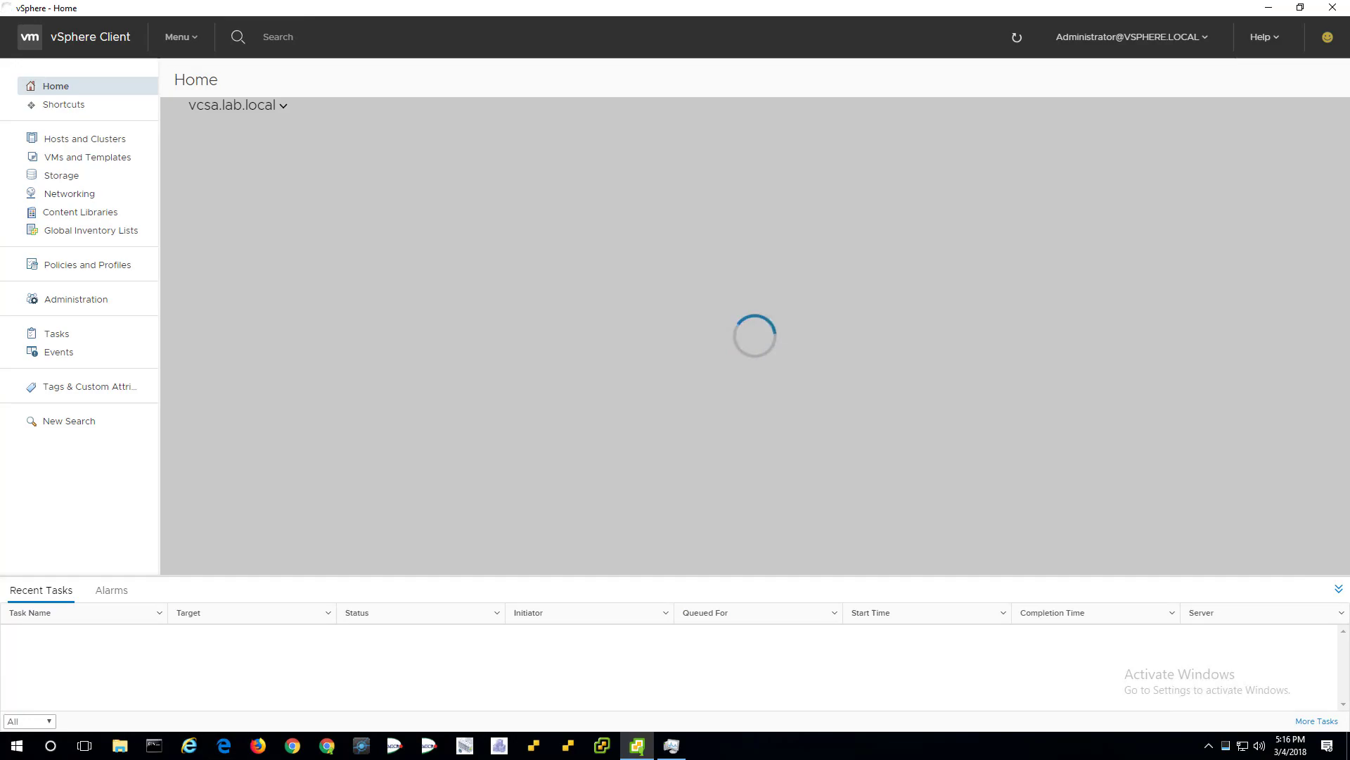